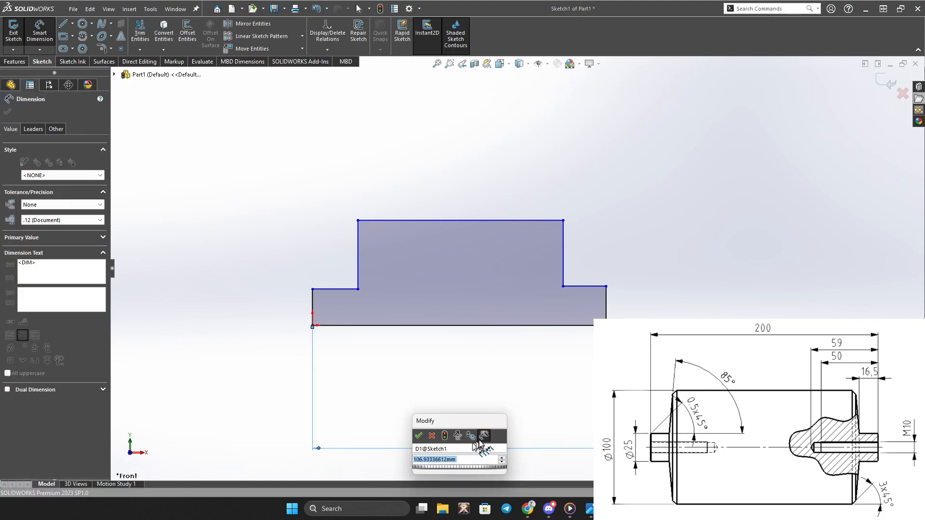
Set the base line of the roller profile to 200 mm and dimension the left end edge as 12.5 mm
type("200")
key("Return")
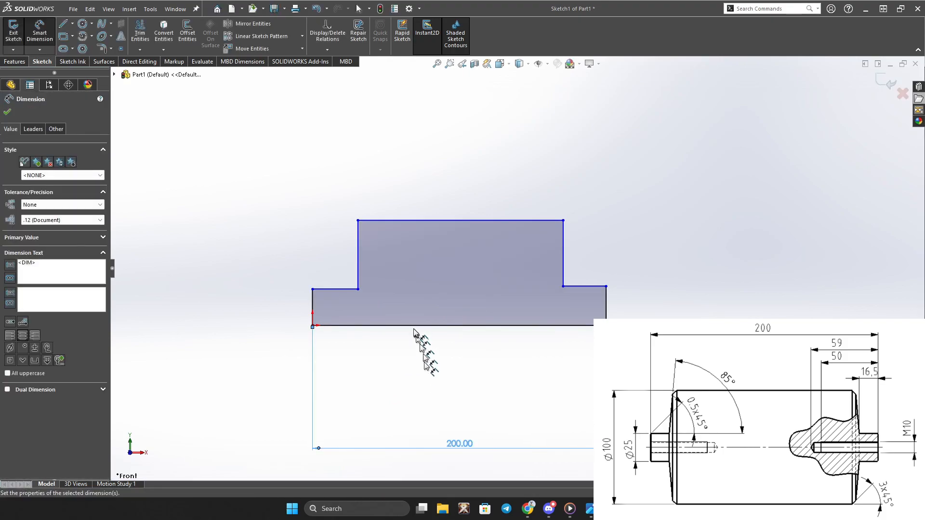
left_click(311, 307)
left_click(205, 301)
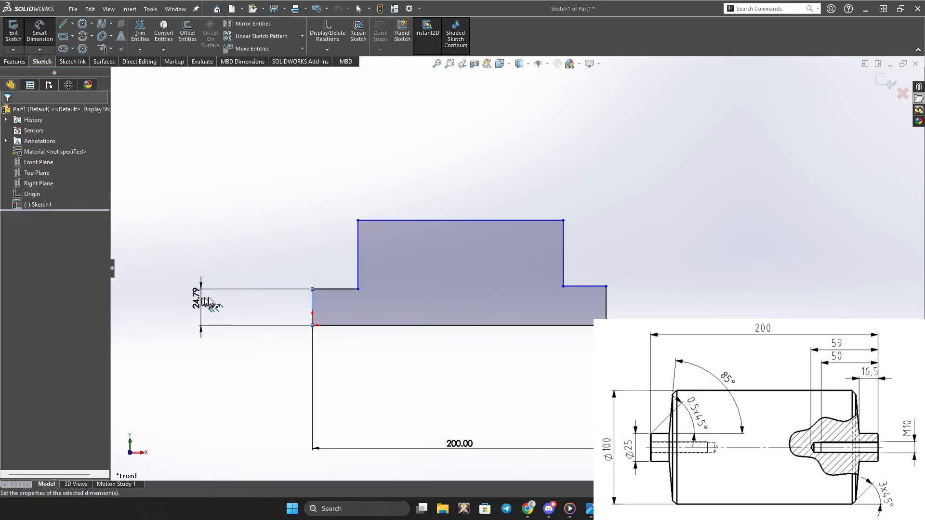
type("12.5")
key("Return")
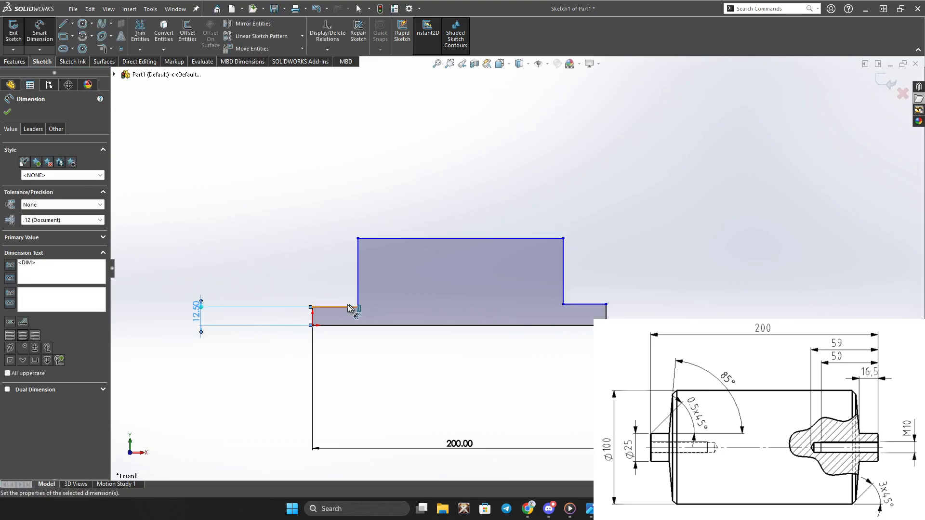
Dimension the horizontal line of the left shoulder as 16.5 mm
left_click(327, 307)
left_click(326, 197)
type("16.5")
key("Return")
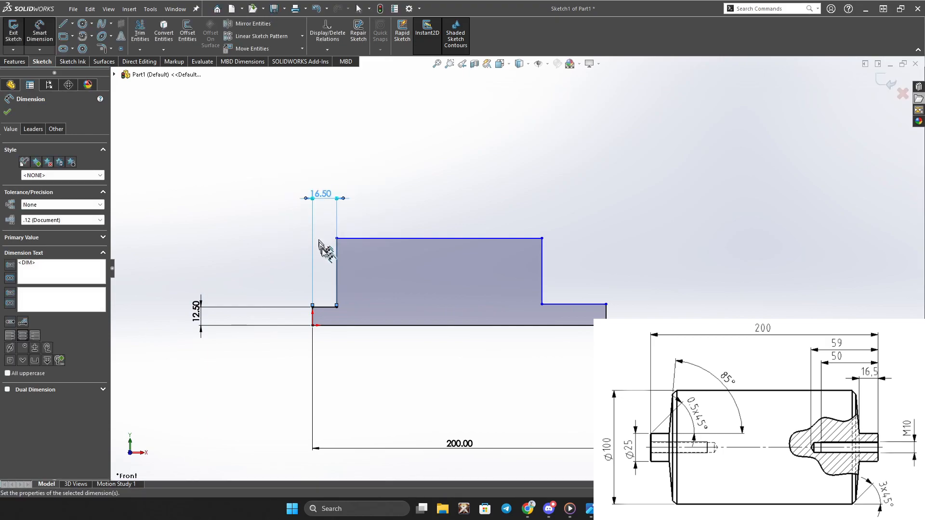
Dimension the tall left side edge of the profile as 37.5 mm and finish dimensioning
left_click(337, 267)
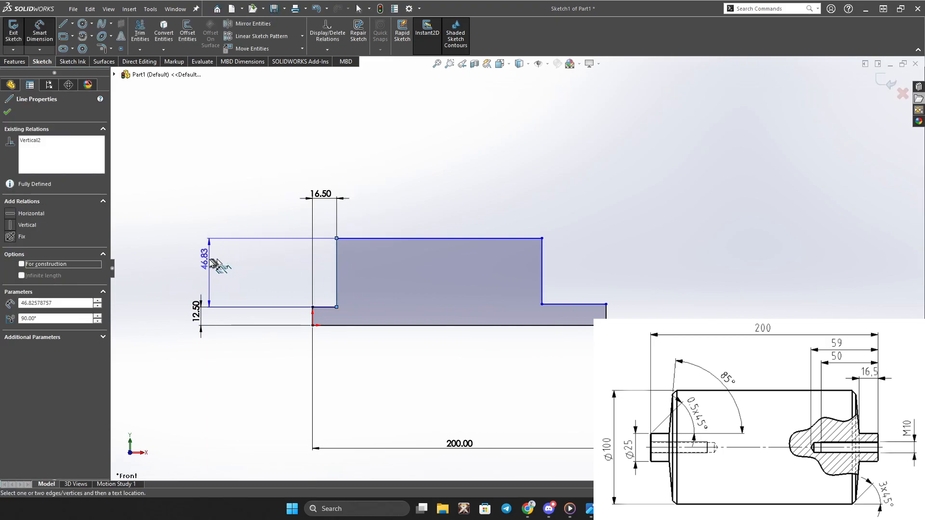
left_click(187, 264)
type("37.5")
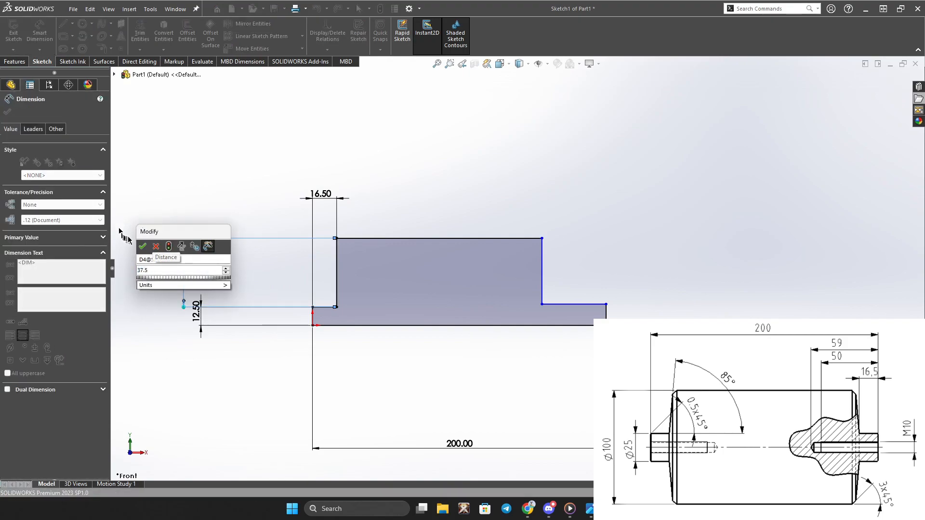
left_click(142, 247)
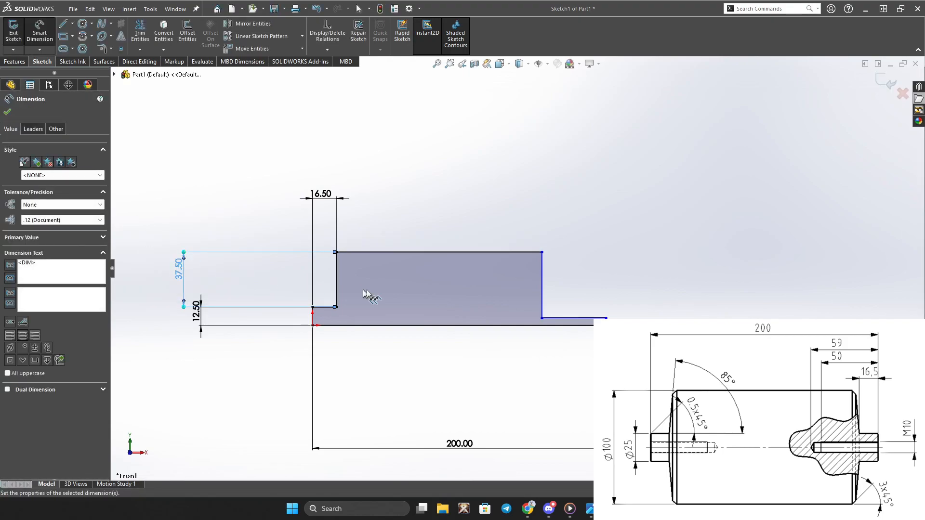
left_click(8, 112)
Add Equal relations between the two short end edges and between the left and right shoulder lines
scroll(337, 296, "down", 3)
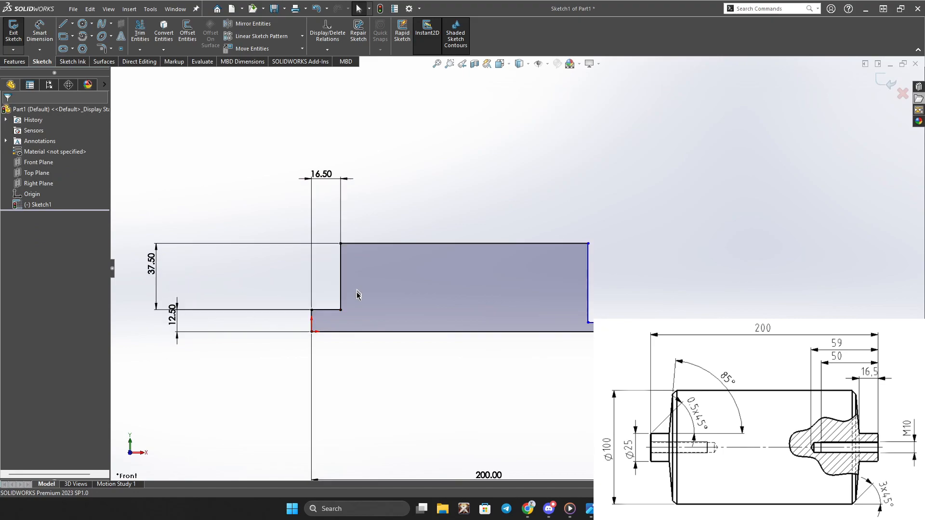
left_click(311, 324)
left_click(679, 326, "ctrl")
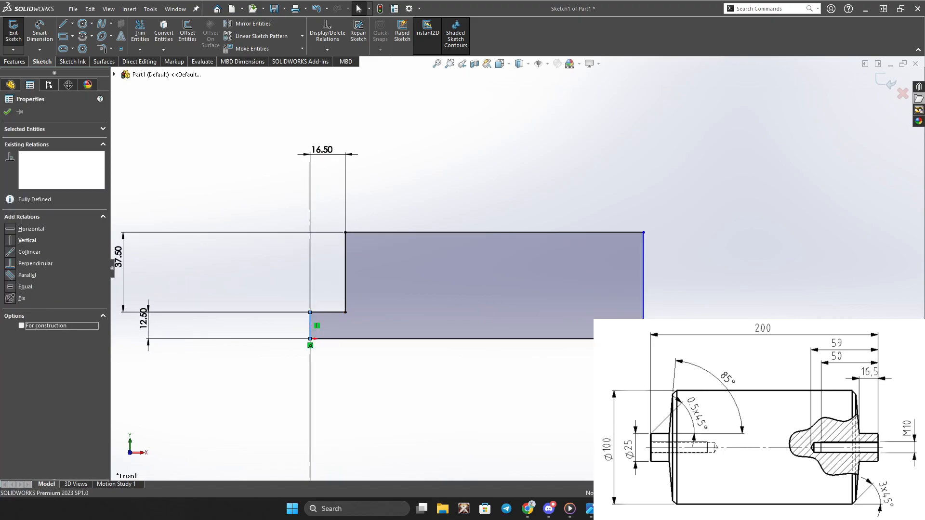
left_click(20, 287)
left_click(685, 312, "ctrl")
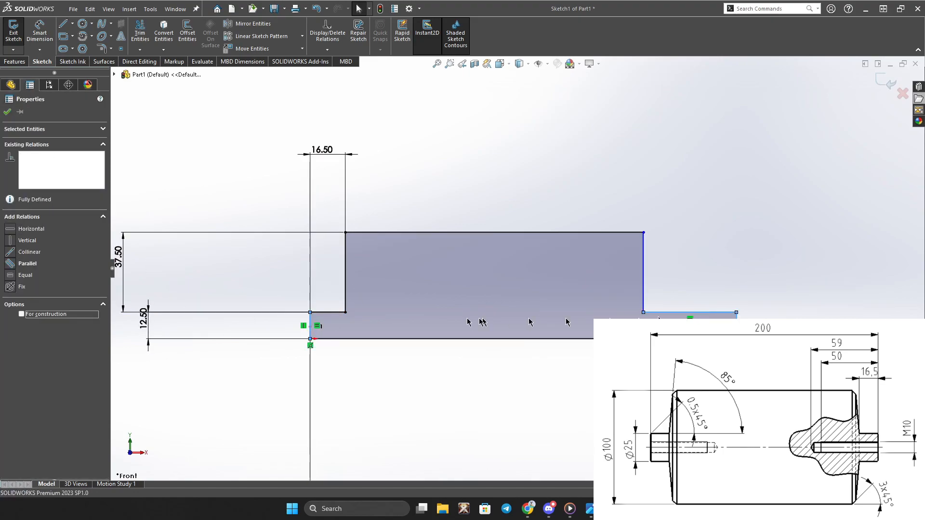
left_click(11, 275)
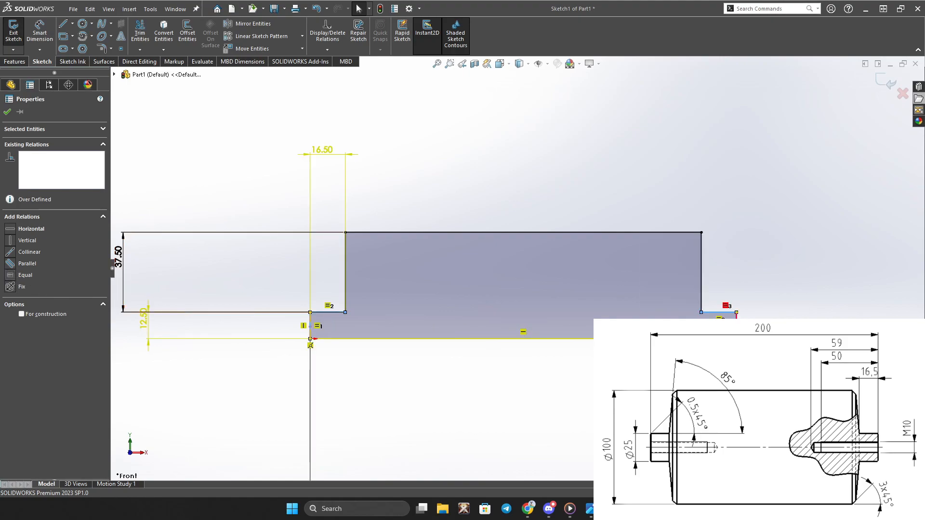
Add an Equal relation between the two tall side edges of the profile
left_click(702, 276, "ctrl")
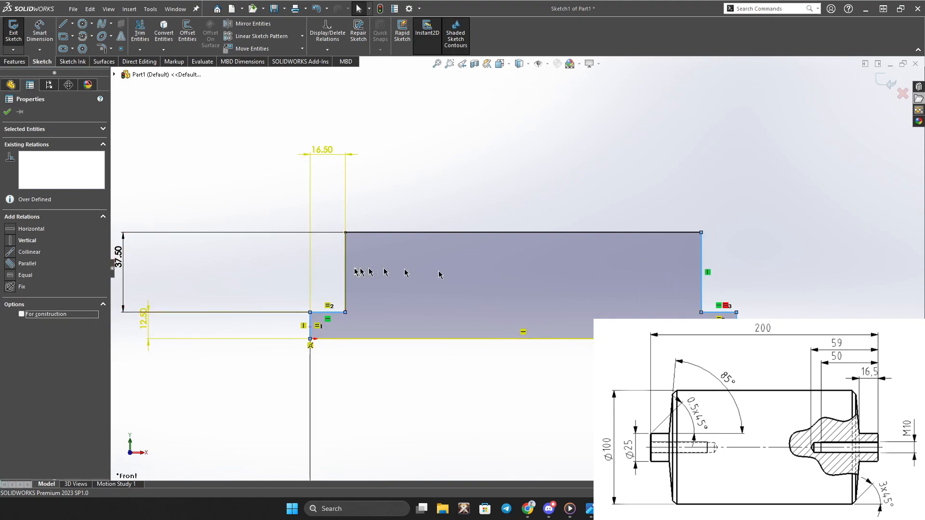
left_click(346, 272, "ctrl")
left_click(12, 278)
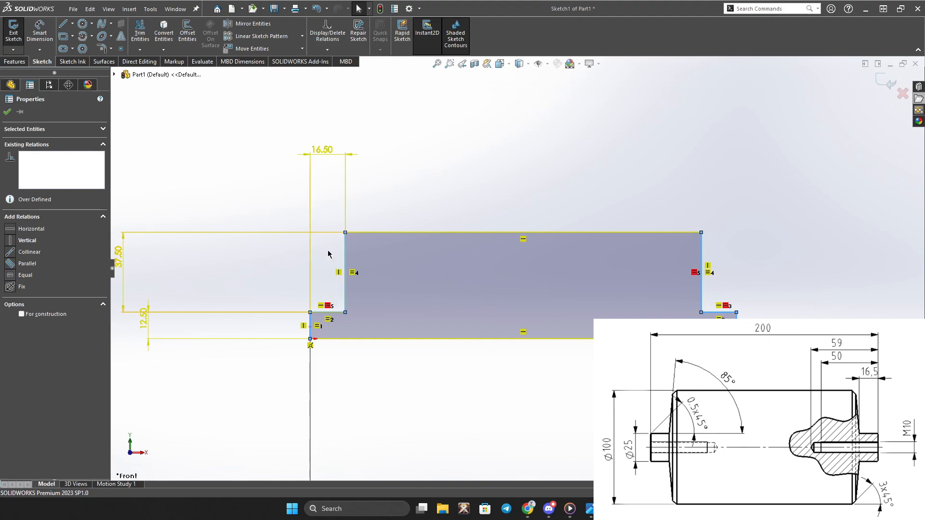
Delete the conflicting Equal relations from the over-defined sketch and check the relations on the right shoulder line
left_click(431, 186)
scroll(554, 299, "up", 1)
scroll(590, 337, "down", 2)
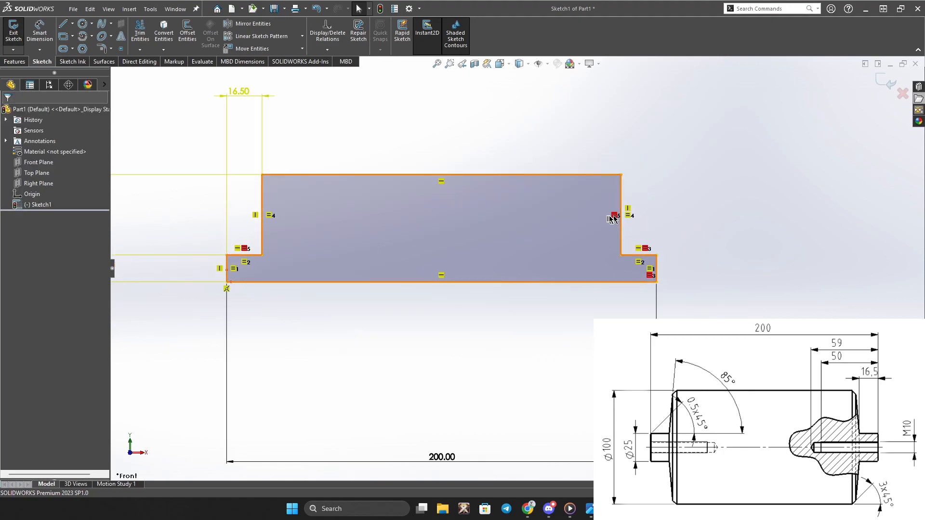
left_click(653, 255)
key("Delete")
left_click(7, 112)
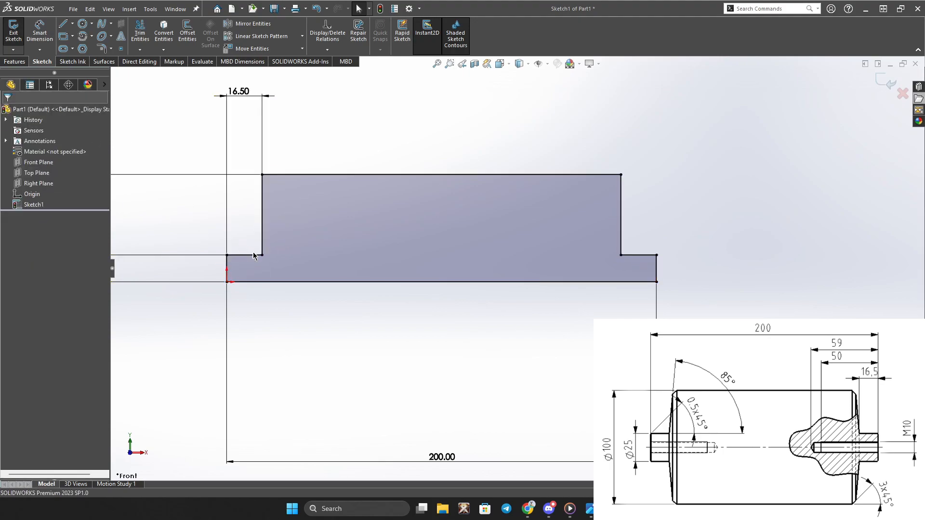
left_click(640, 255)
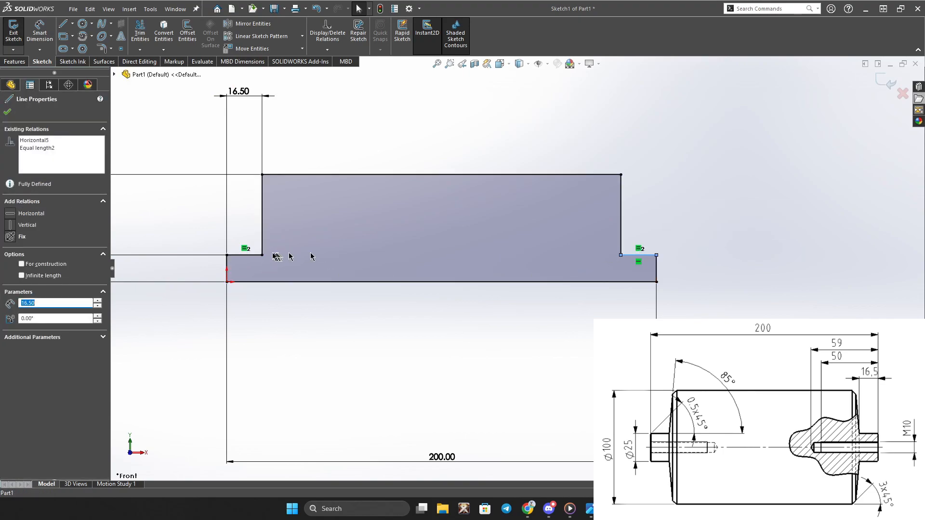
left_click(365, 295)
Remove the Vertical relations from the left and right tall side edges of the profile
scroll(340, 176, "up", 1)
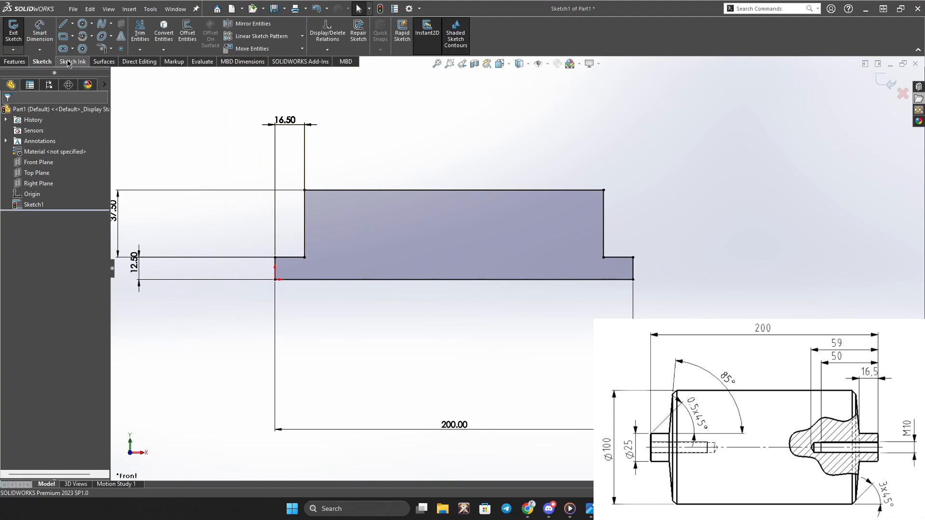
scroll(256, 189, "down", 2)
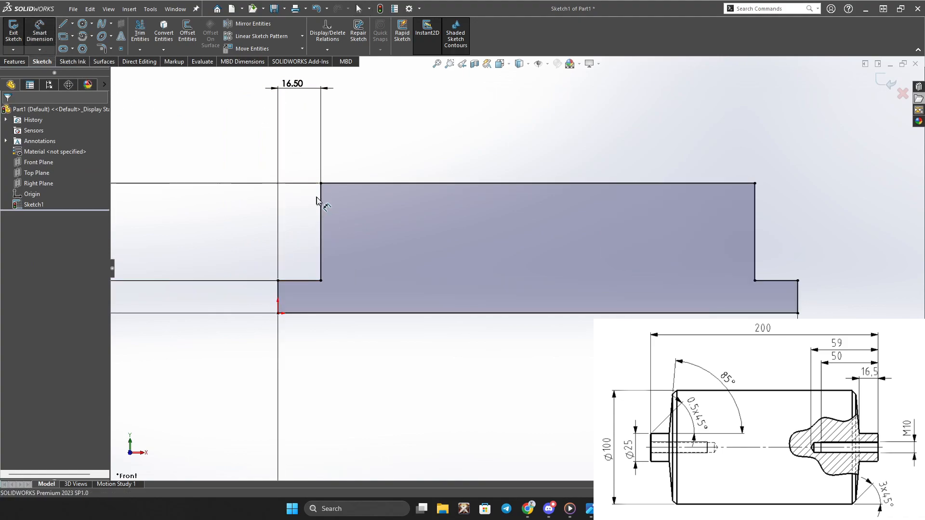
right_click(305, 146)
left_click(329, 177)
left_click(321, 223)
left_click(316, 233)
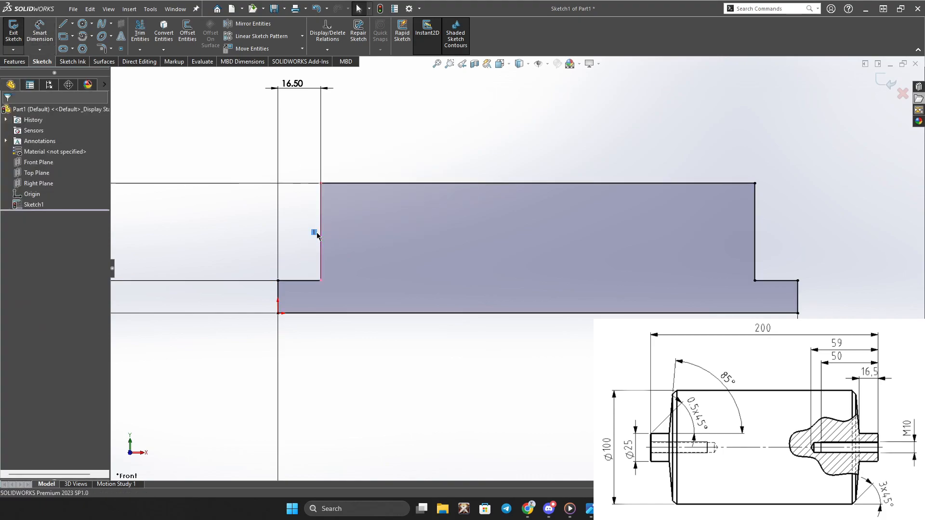
left_click(755, 241, "ctrl")
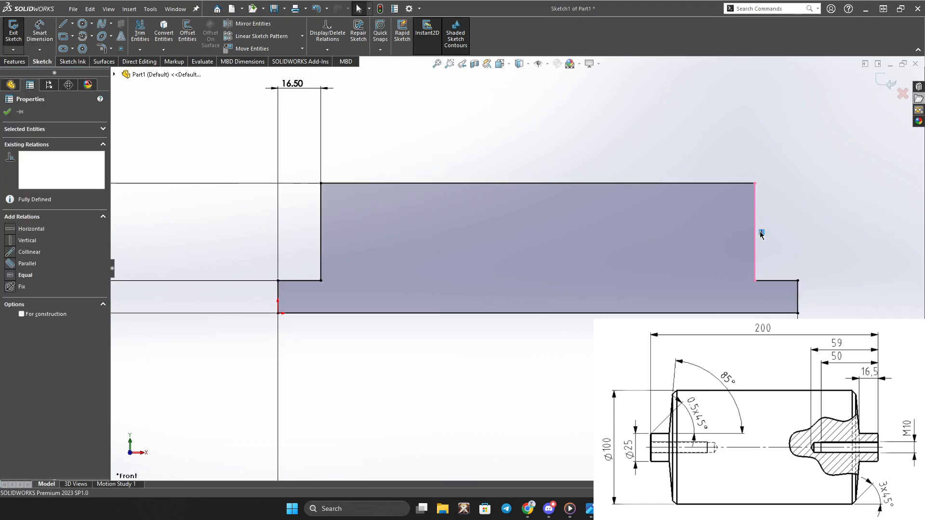
Dimension the angle between the tall left side edge and the left shoulder line as 85°
left_click(45, 37)
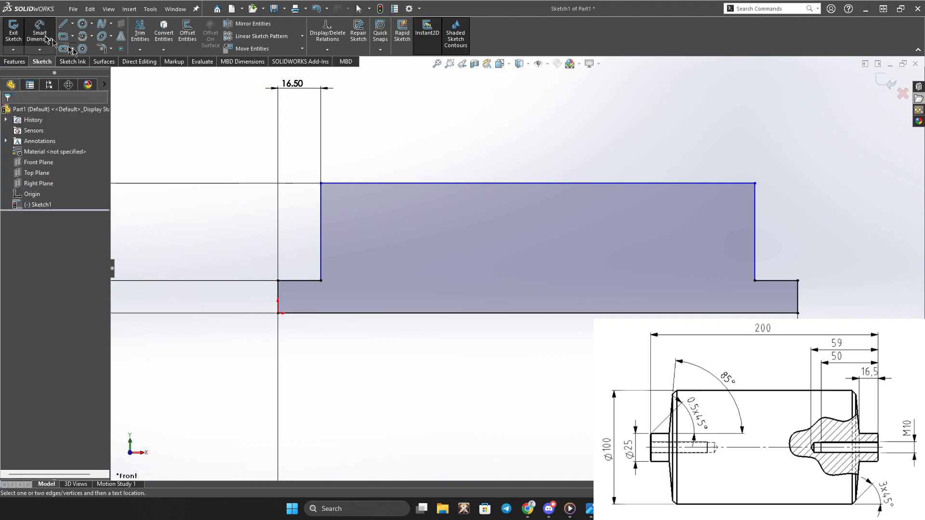
left_click(322, 255)
left_click(308, 280)
left_click(354, 260)
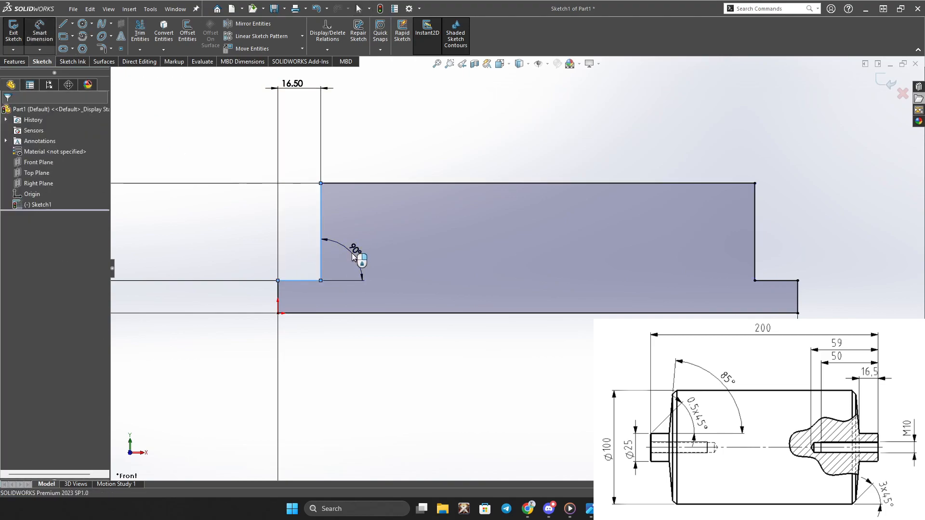
type("85")
key("Return")
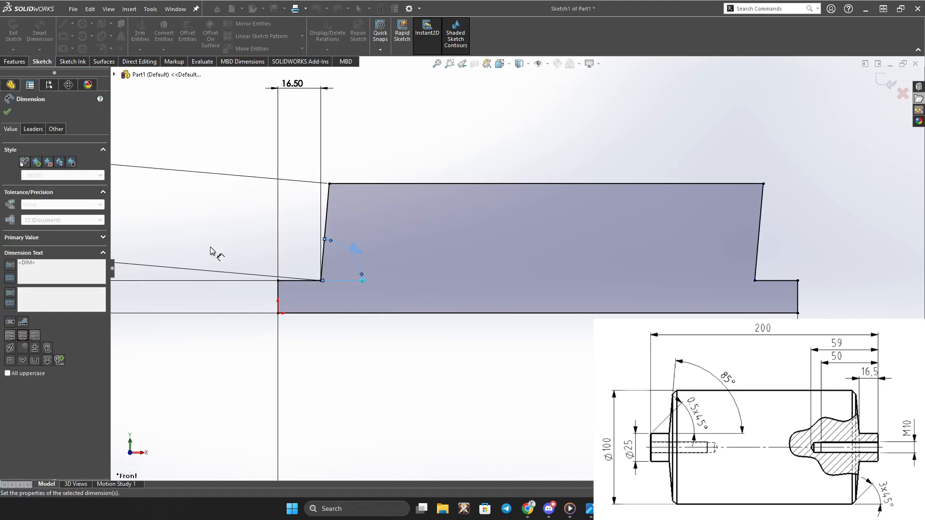
left_click(7, 111)
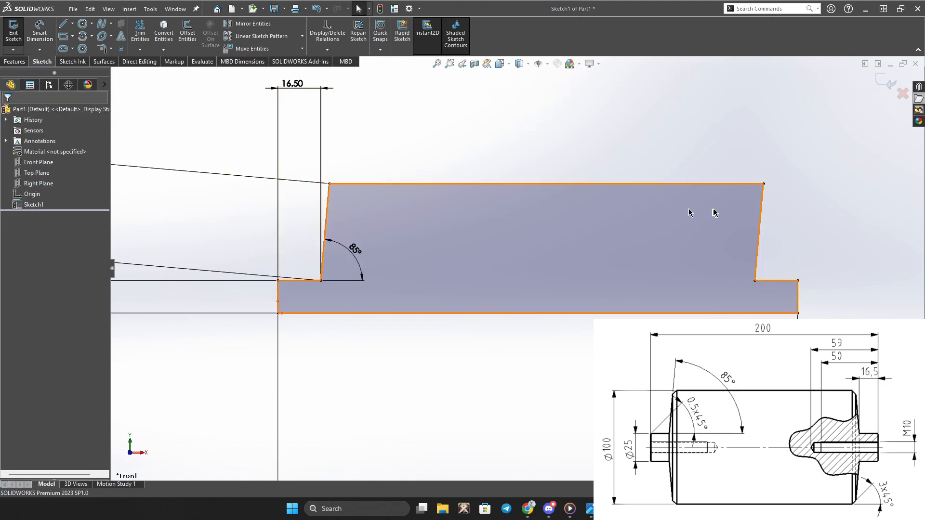
Delete the relation that keeps the tall right side edge tied to the left one
left_click(759, 233)
left_click(753, 235)
key("Delete")
left_click(758, 234)
left_click(791, 232)
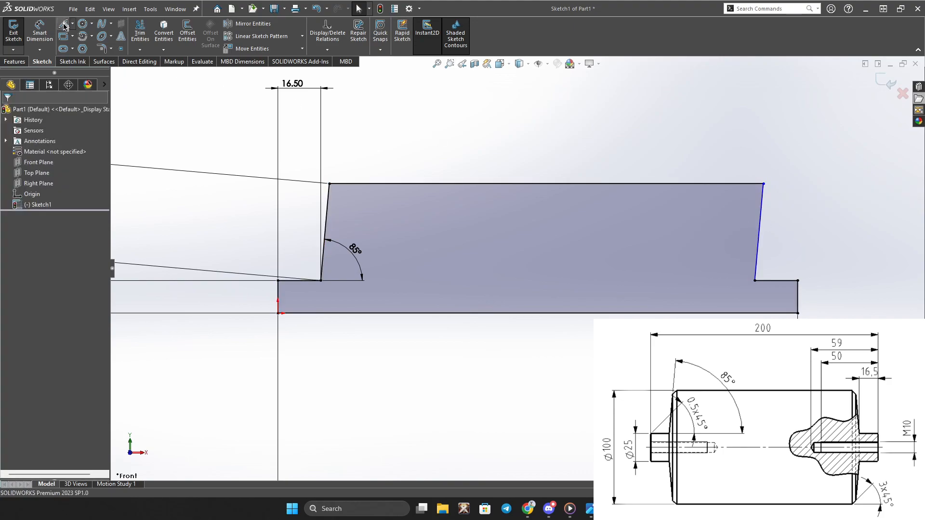
Dimension the angle between the tall right side edge and the right shoulder line as 85°
left_click(39, 32)
left_click(756, 247)
left_click(765, 280)
left_click(721, 265)
type("85")
key("Return")
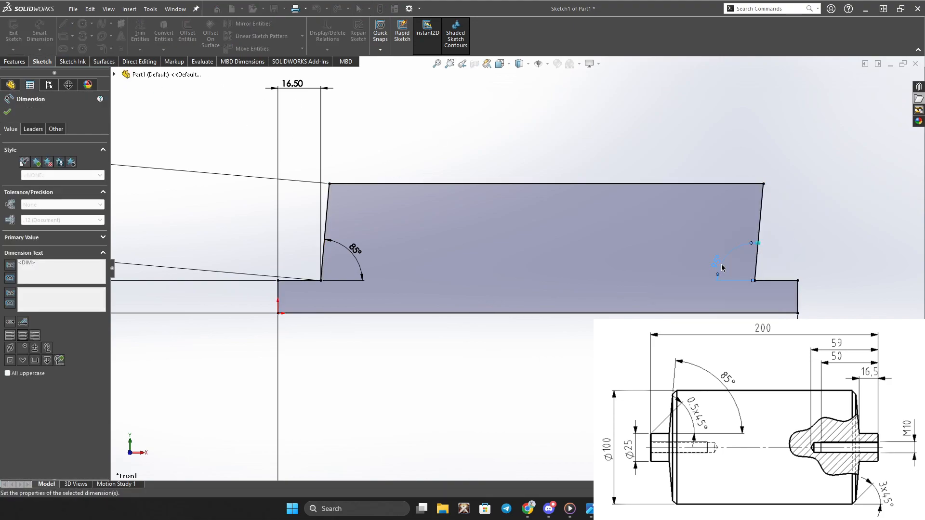
left_click(7, 111)
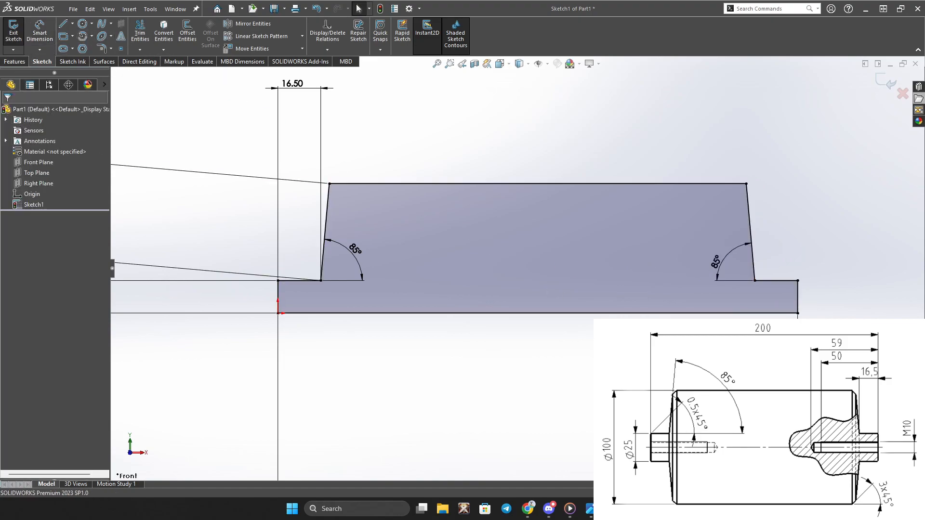
Check the length of the profile's top edge with Smart Dimension without placing a dimension
key("f")
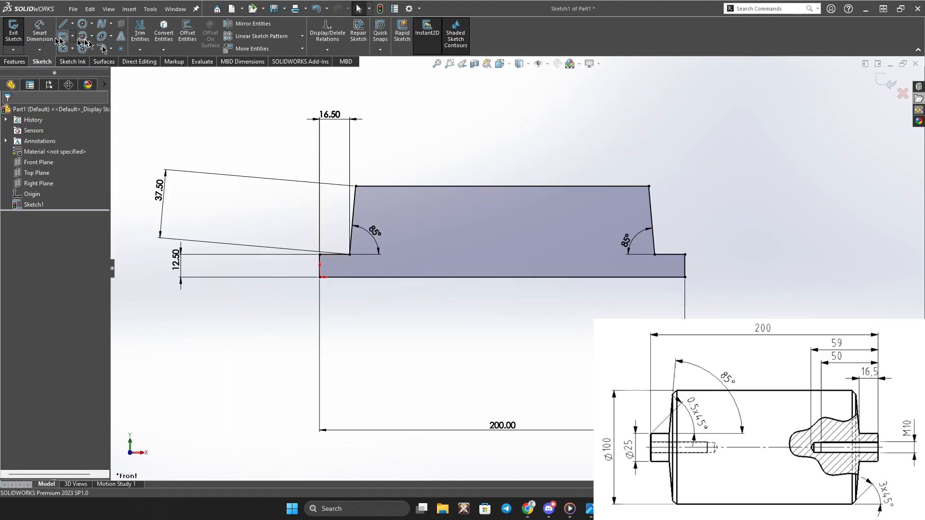
left_click(40, 32)
left_click(510, 186)
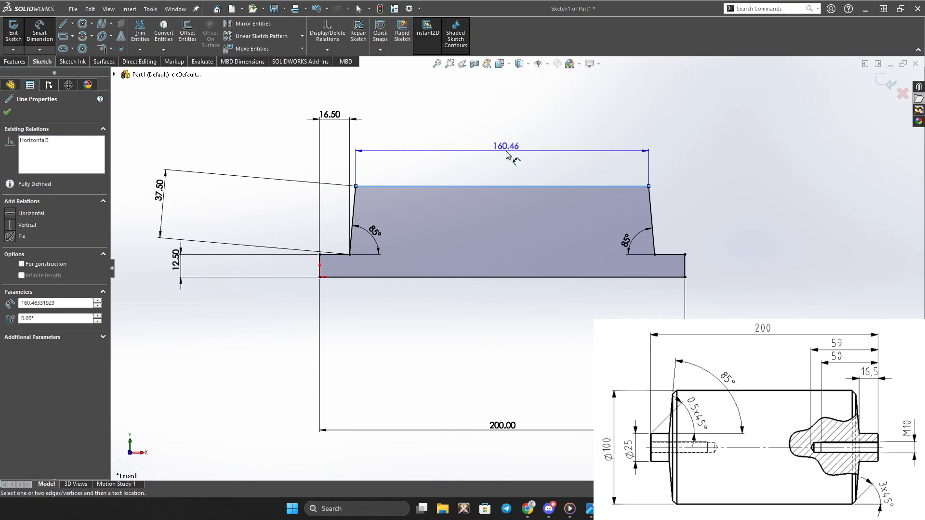
key("Escape")
Exit the sketch and try to revolve the profile with Revolved Boss/Base
left_click(14, 34)
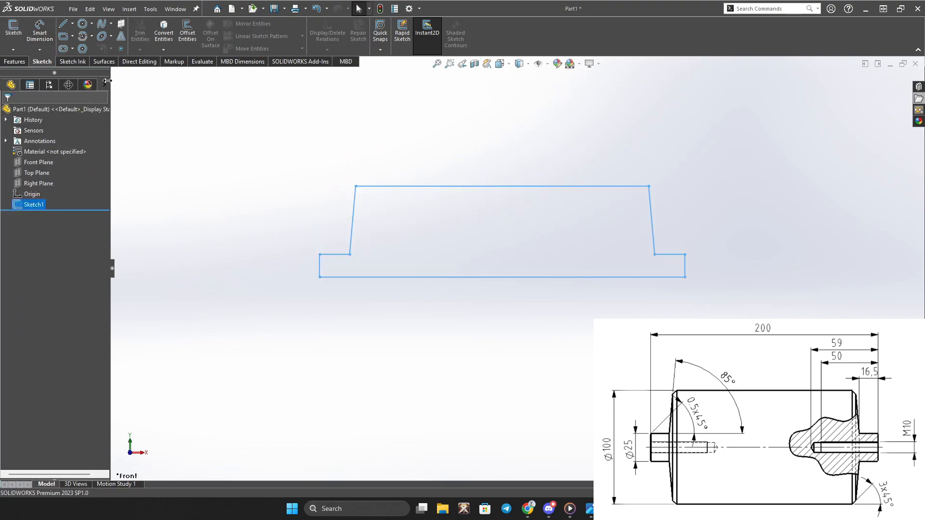
double_click(27, 205)
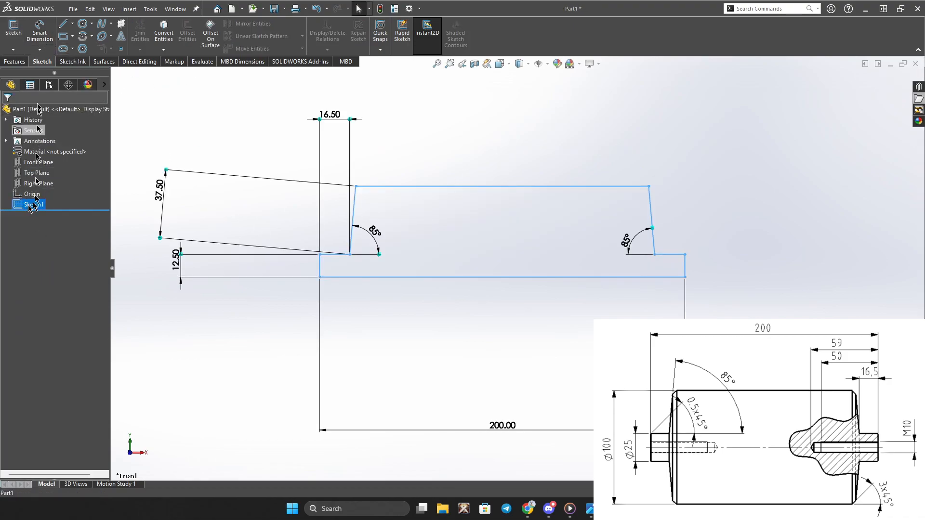
left_click(17, 61)
left_click(46, 33)
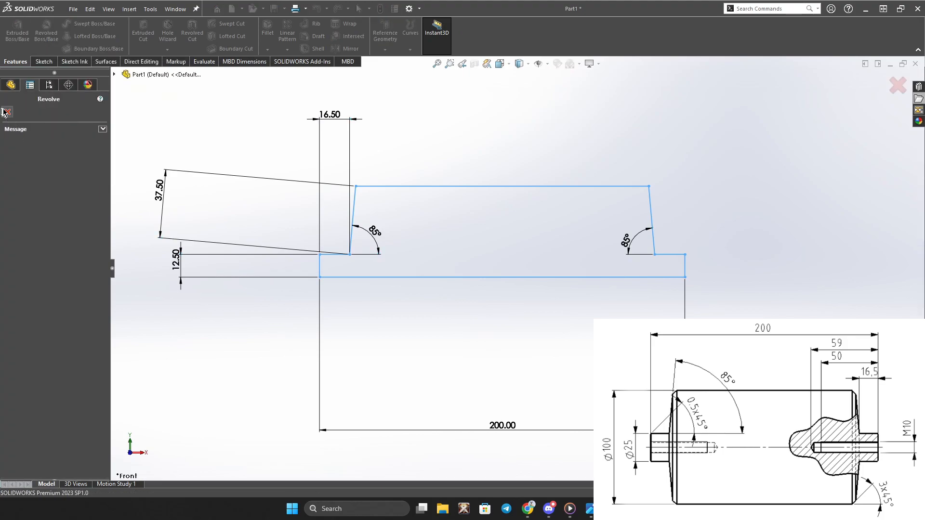
left_click(5, 112)
left_click(35, 60)
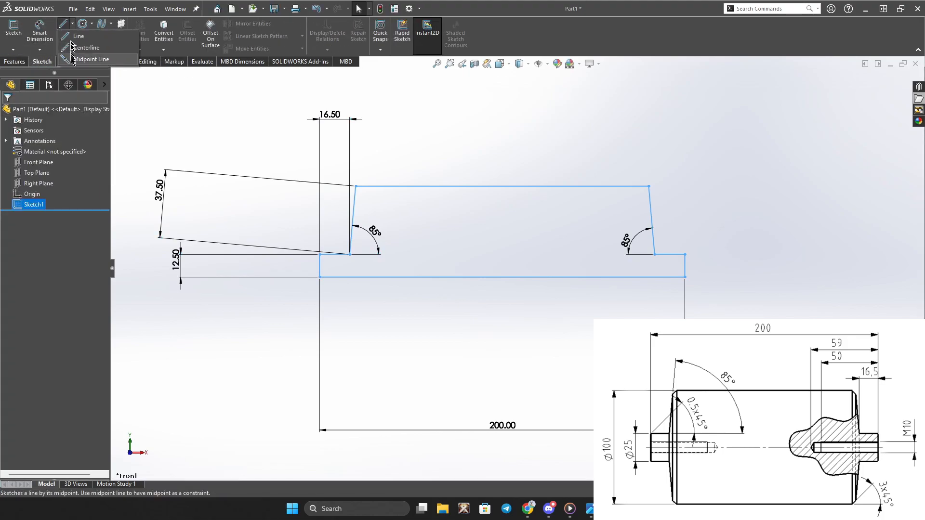
left_click(13, 28)
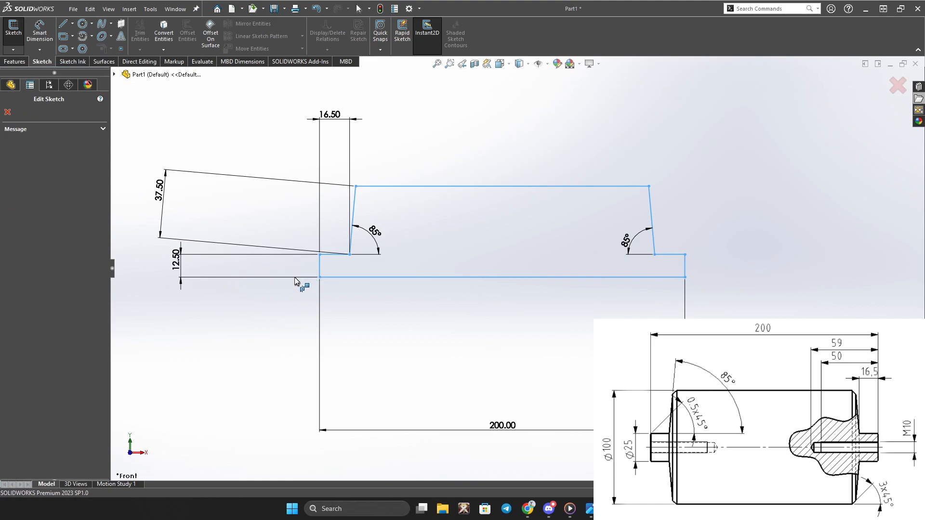
scroll(295, 278, "up", 1)
key("space")
left_click(375, 277)
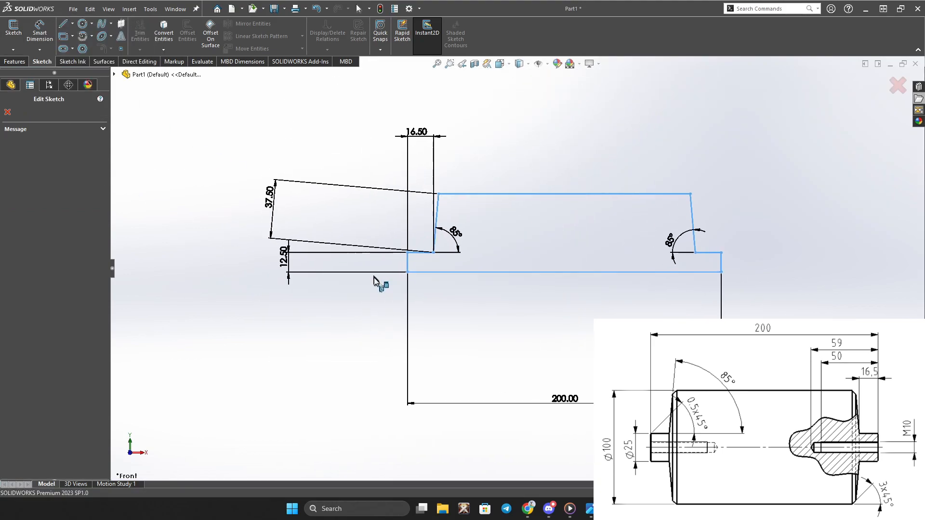
left_click(8, 112)
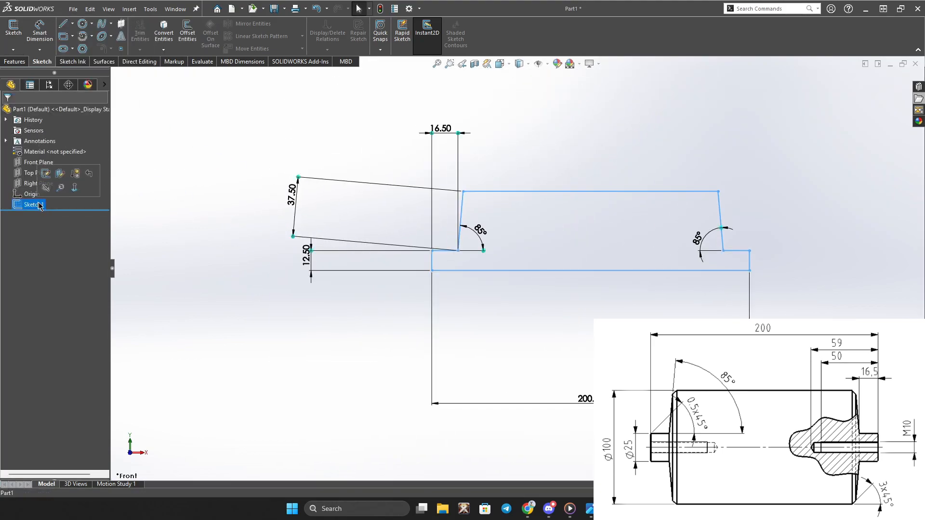
left_click(451, 271)
left_click(481, 282)
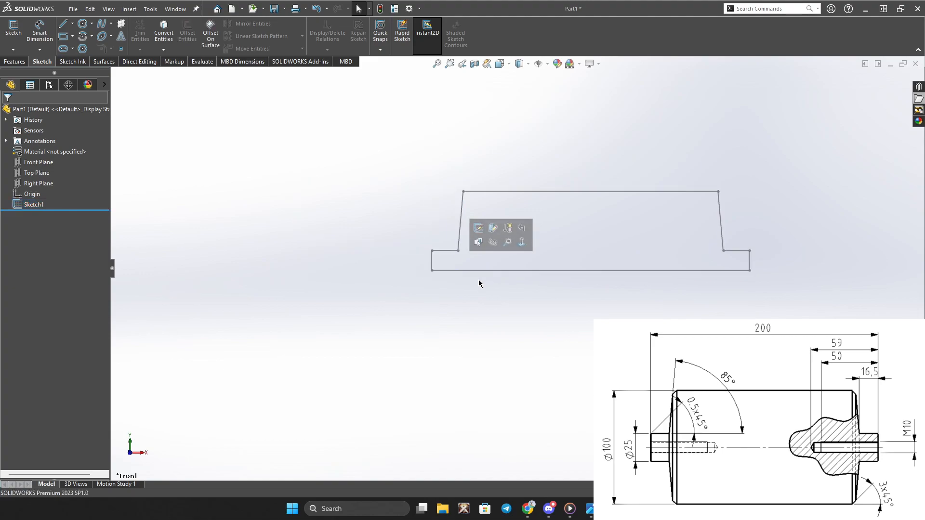
Edit the profile sketch, draw a horizontal centerline along its bottom edge extending past both ends, and exit the sketch
right_click(42, 206)
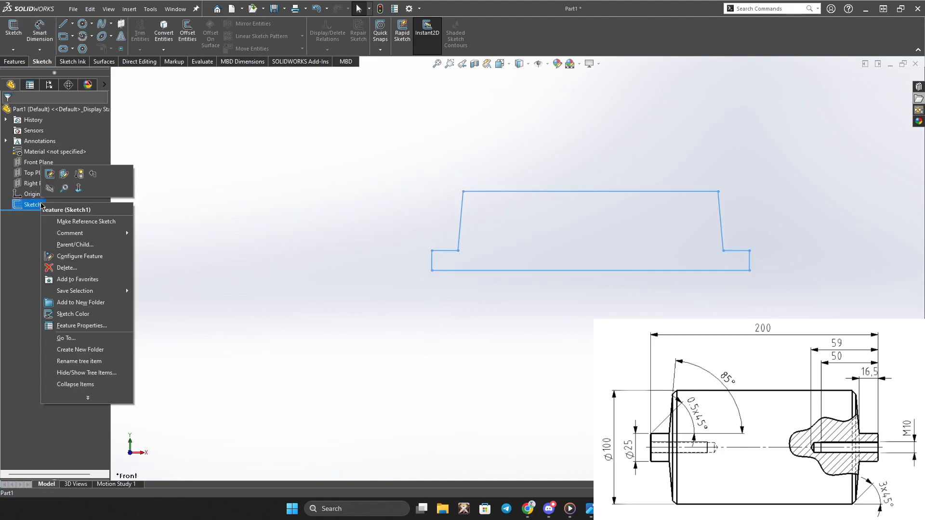
left_click(50, 174)
left_click(72, 23)
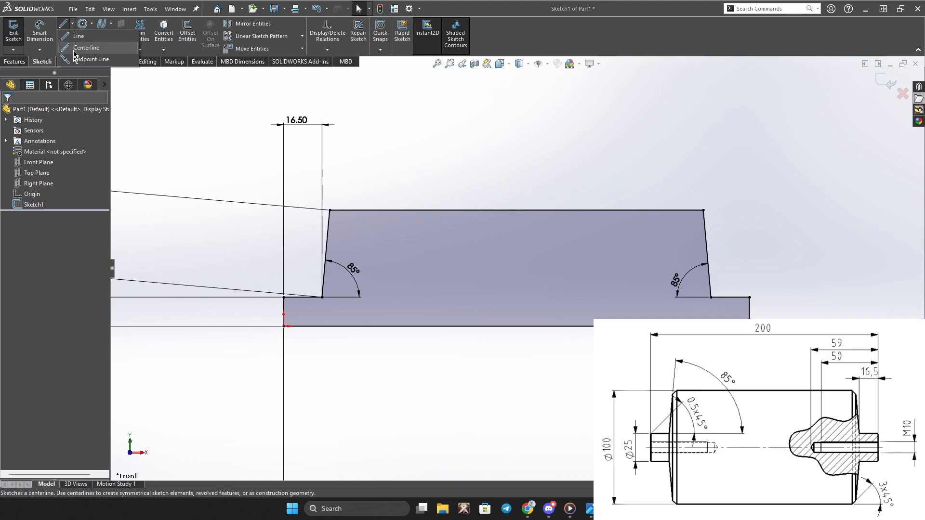
left_click(75, 47)
left_click(260, 327)
left_click(805, 327)
right_click(504, 367)
left_click(531, 377)
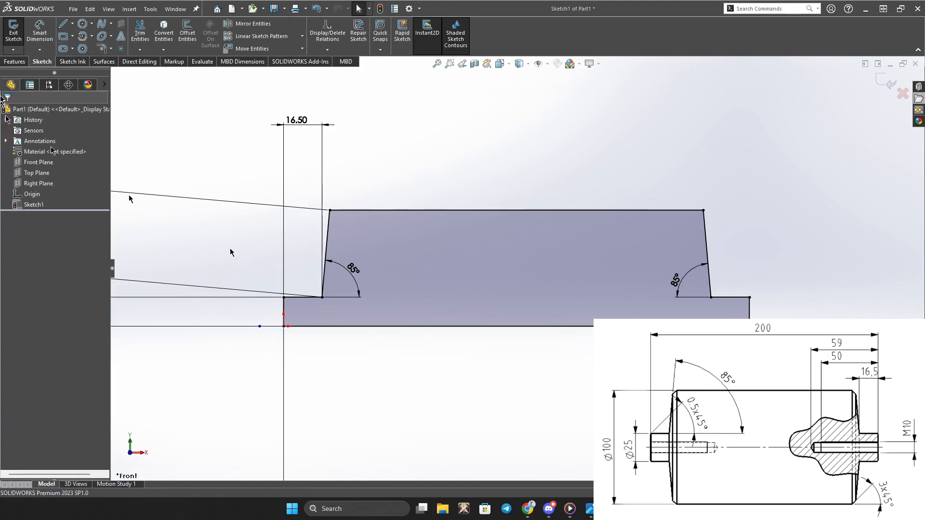
left_click(13, 37)
Revolve the profile sketch 360° about the centerline with Revolved Boss/Base
left_click(34, 205)
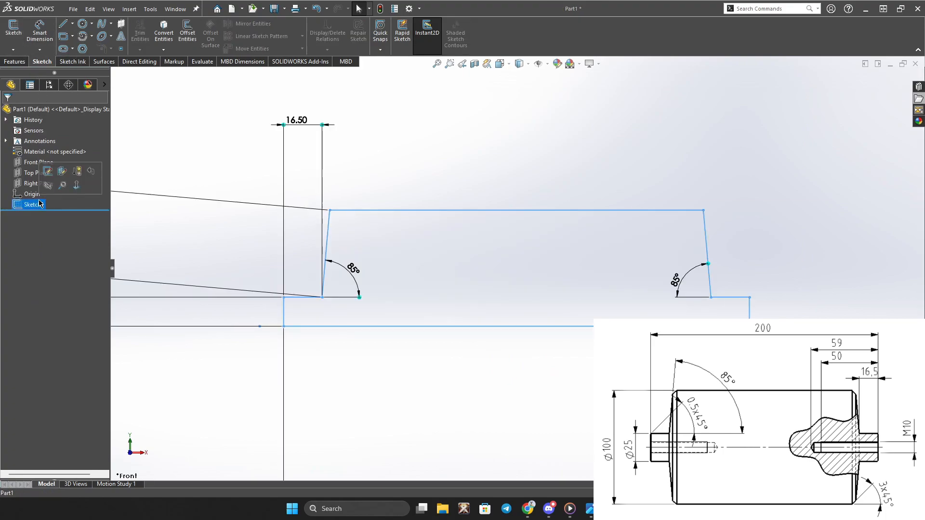
left_click(14, 61)
left_click(47, 33)
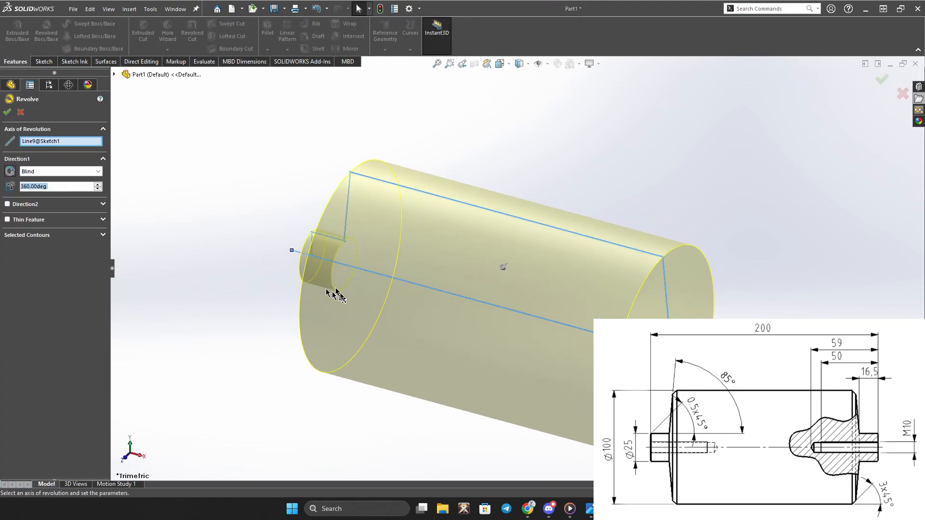
left_click(10, 99)
Chamfer both outer circular edges of the large roller body by 3 mm at 45°
middle_click_drag(435, 343, 223, 245)
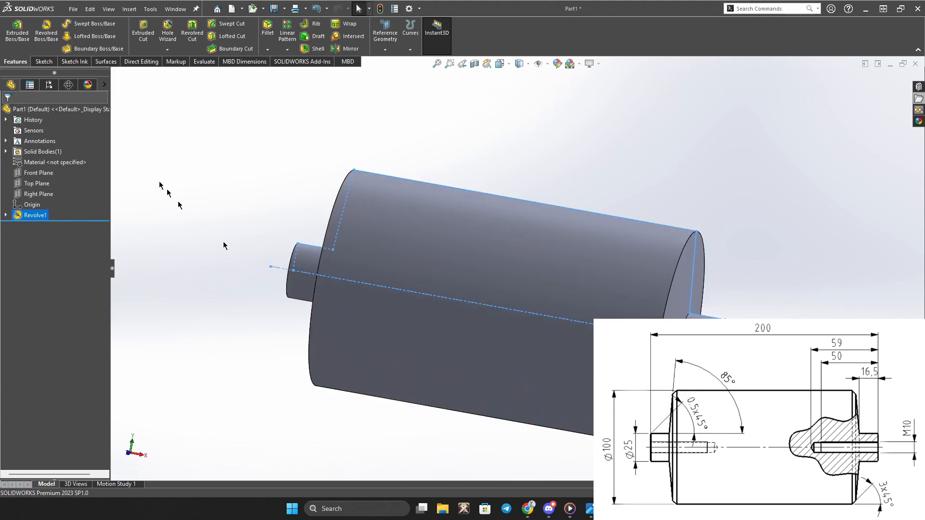
left_click(52, 63)
left_click(21, 63)
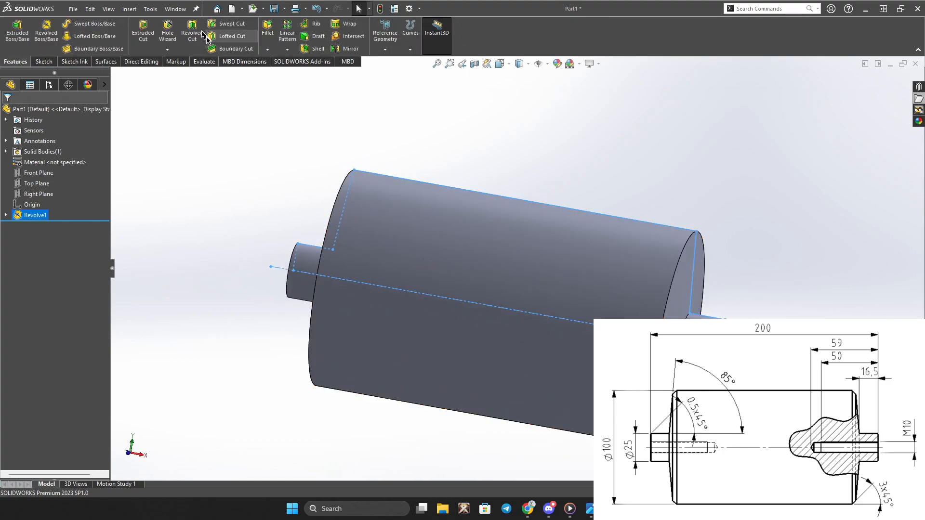
left_click(267, 49)
left_click(283, 73)
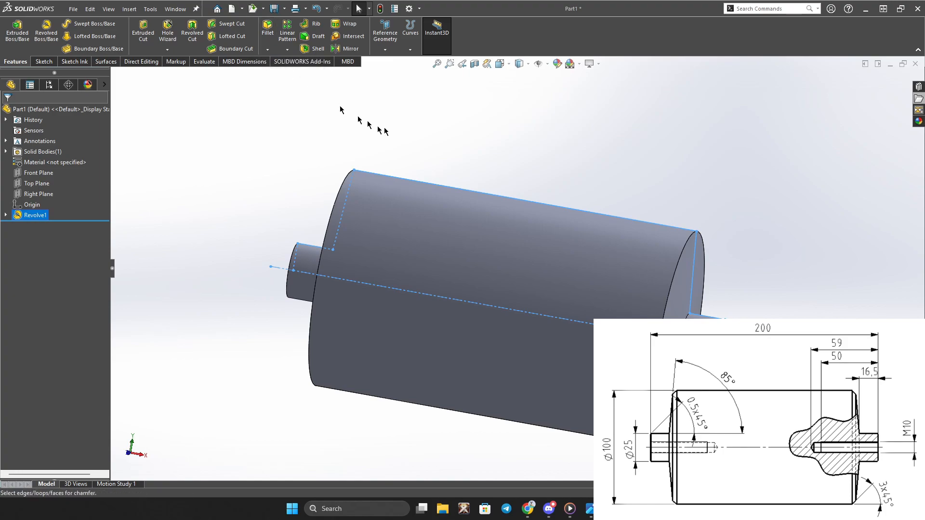
left_click(688, 251)
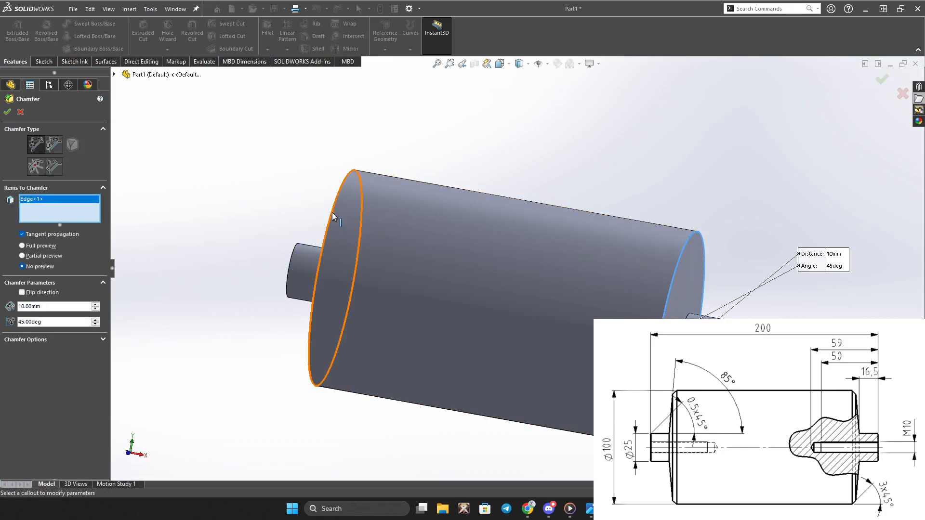
left_click(348, 227)
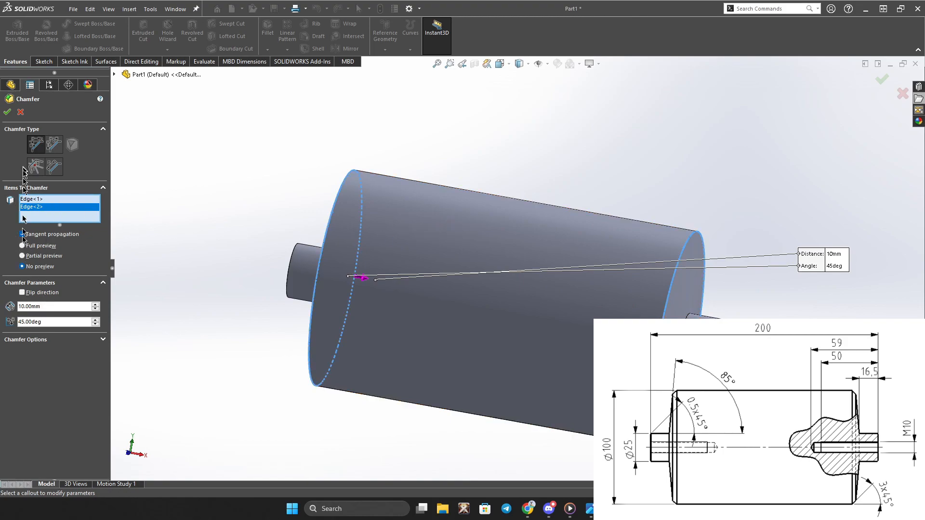
type("3")
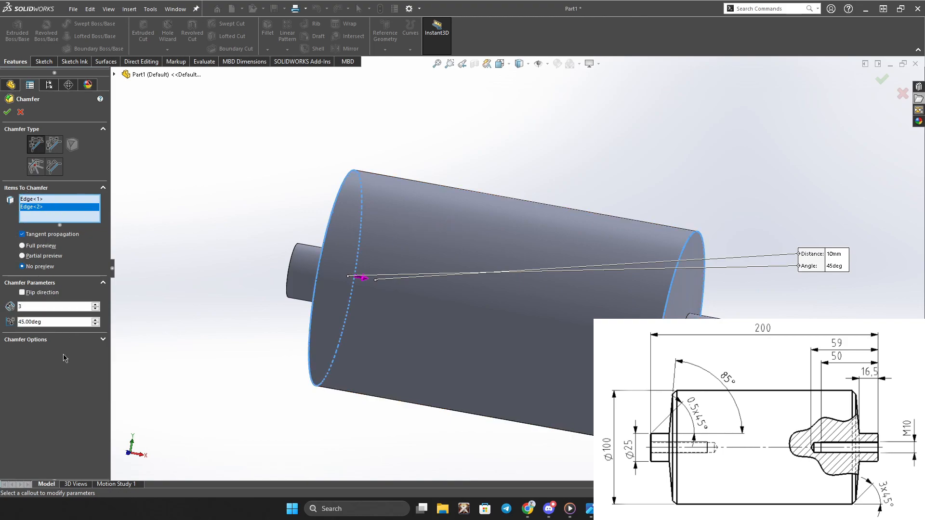
left_click(7, 112)
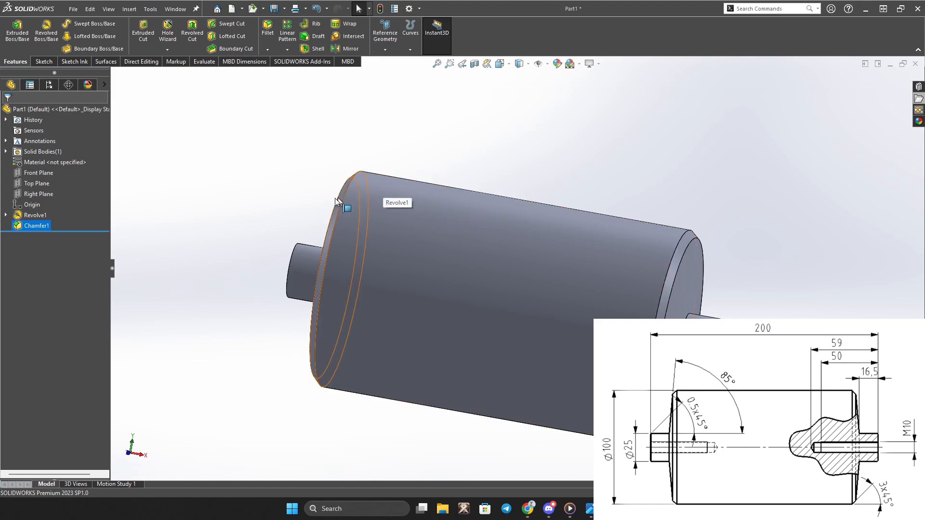
Chamfer the outer end edges of both shaft stubs by 0.5 mm at 45°
left_click(268, 49)
left_click(280, 75)
middle_click_drag(329, 205, 378, 205)
left_click(343, 257)
middle_click_drag(338, 270, 407, 286)
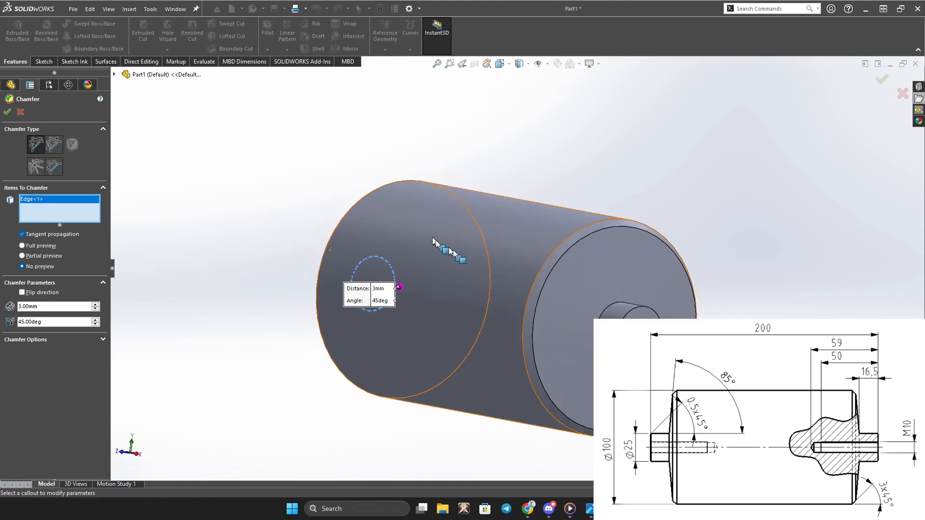
left_click(637, 314)
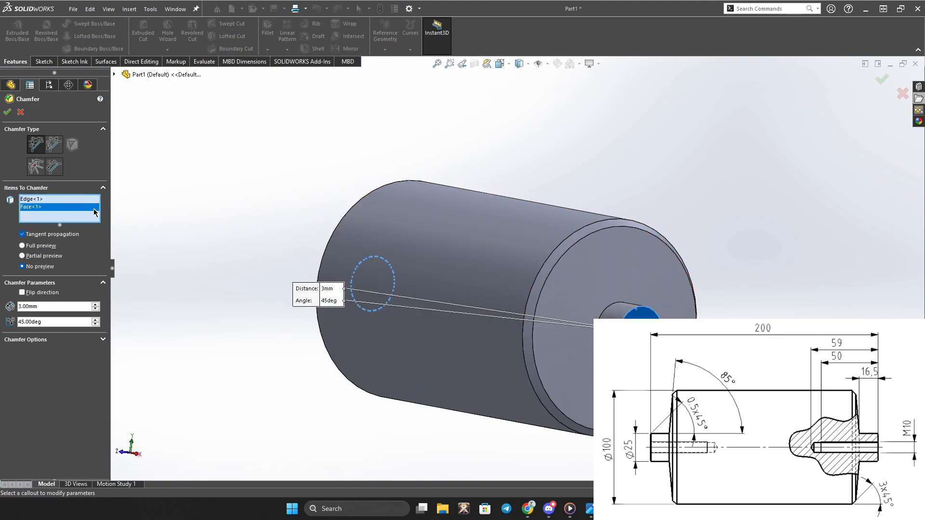
key("Delete")
left_click(622, 324)
middle_click_drag(186, 293, 258, 289)
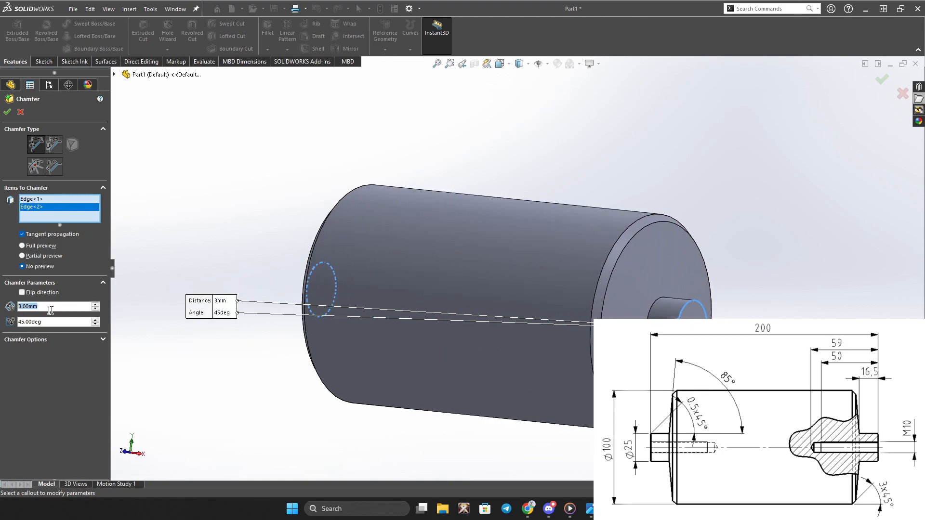
type("0.5")
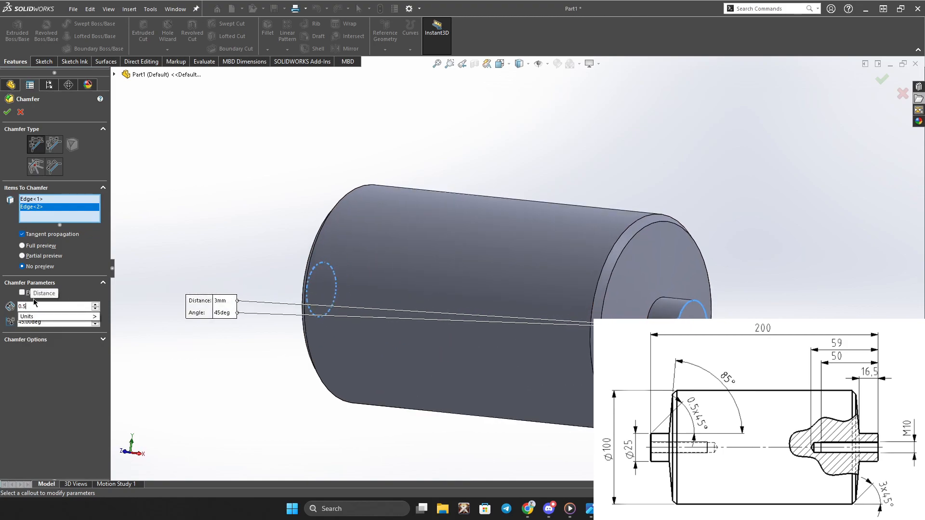
left_click(67, 340)
left_click(6, 112)
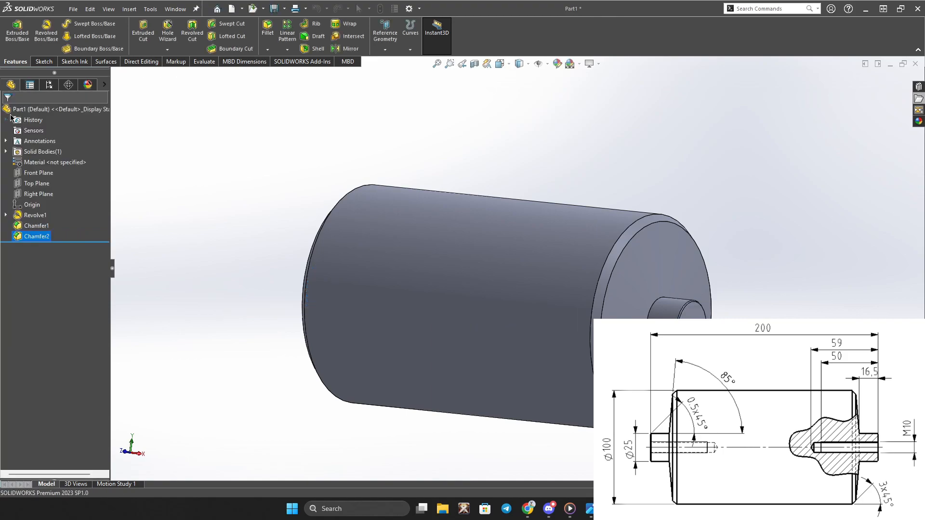
Start a Hole Wizard feature and choose the plain Hole type, keeping the custom sizing values for the new type
middle_click_drag(485, 279, 543, 276)
scroll(544, 276, "up", 1)
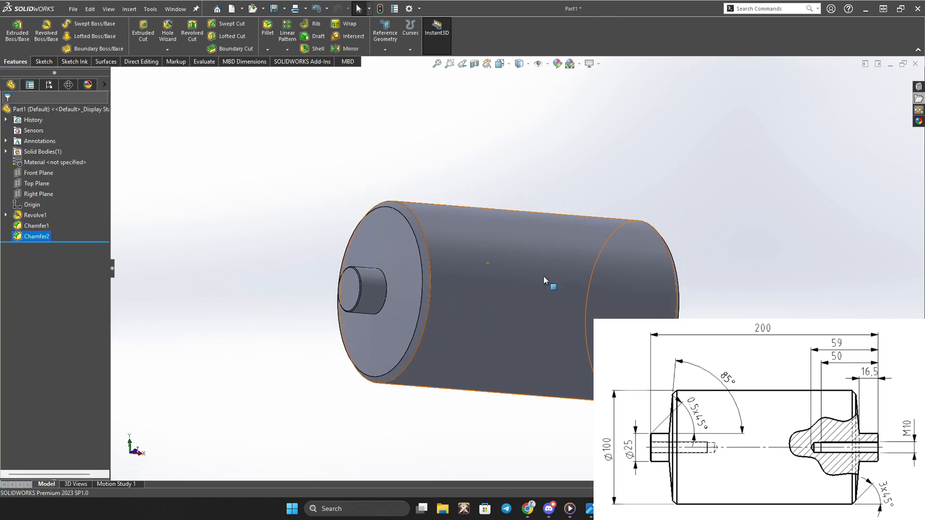
scroll(544, 276, "down", 2)
left_click(51, 64)
left_click(16, 64)
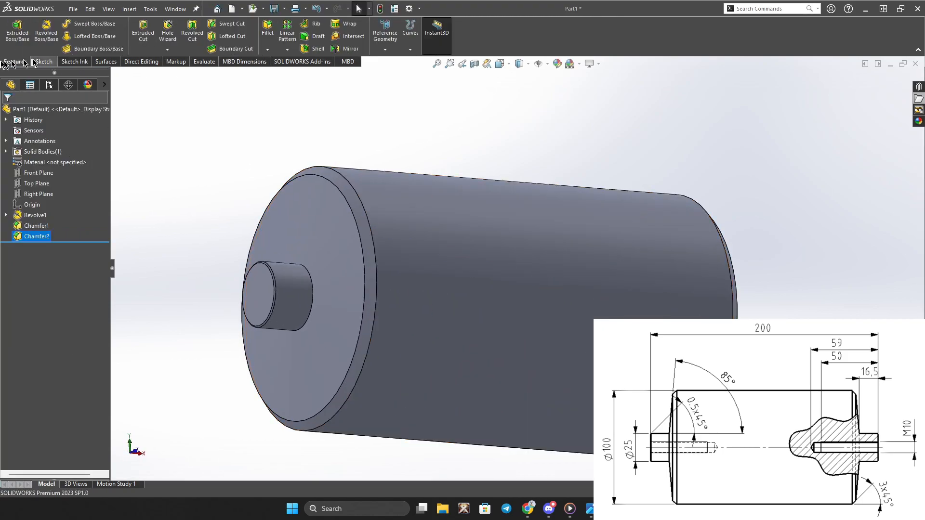
left_click(168, 49)
left_click(183, 63)
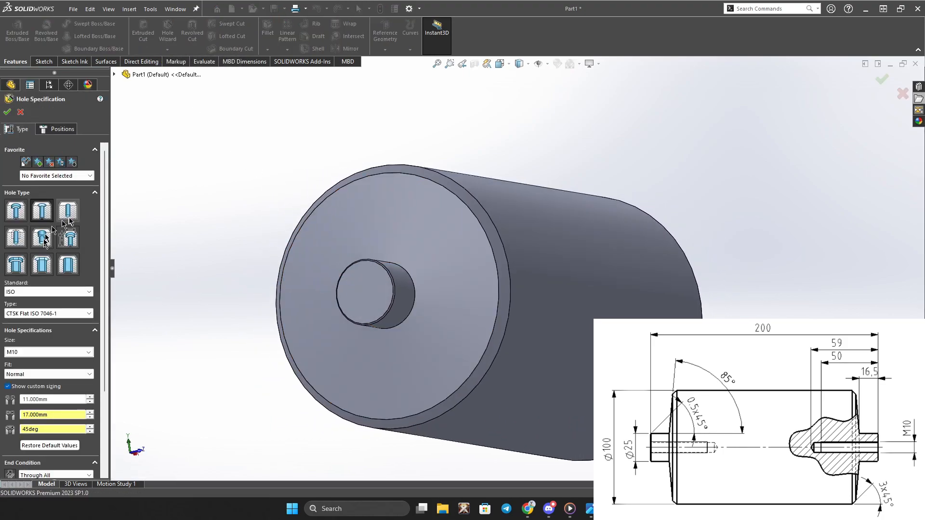
left_click(70, 265)
left_click(581, 170)
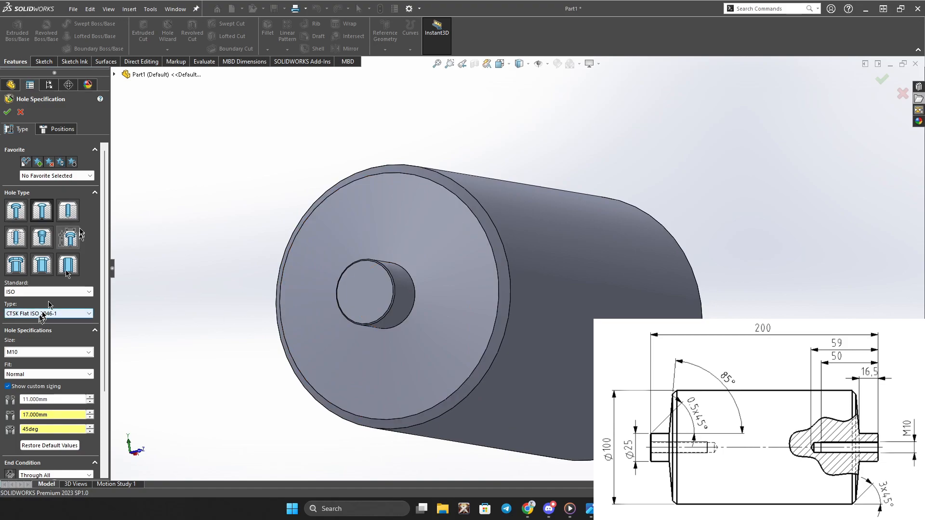
left_click(69, 212)
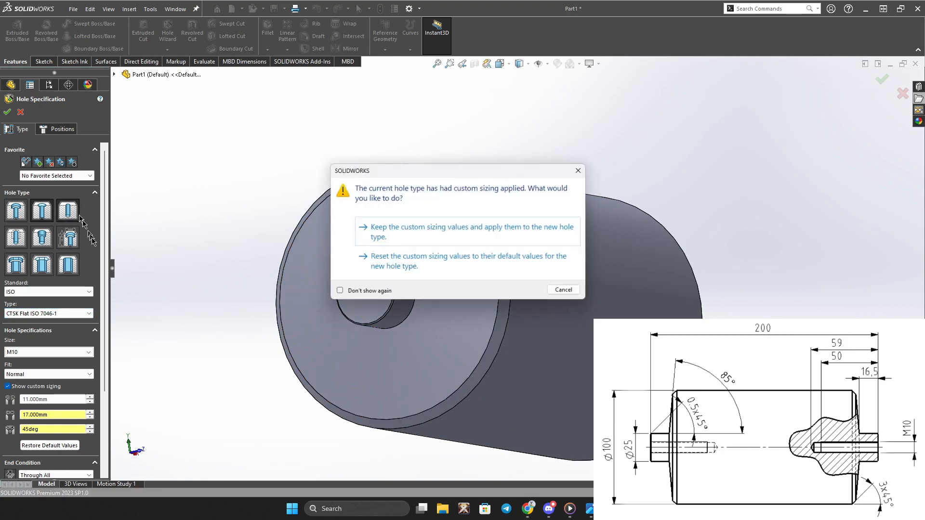
left_click(512, 243)
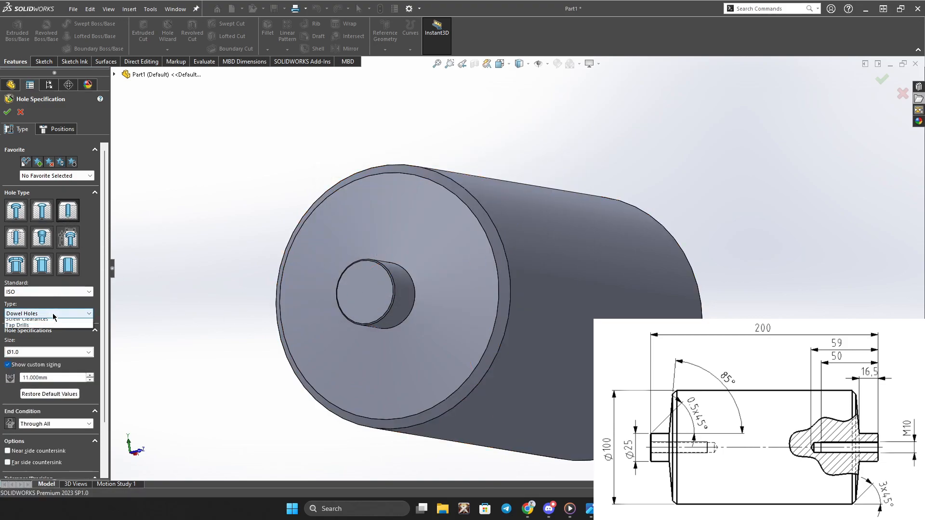
Set the dowel hole's size to Ø10.0 with a blind depth of 59 mm
scroll(59, 305, "down", 3)
left_click(53, 293)
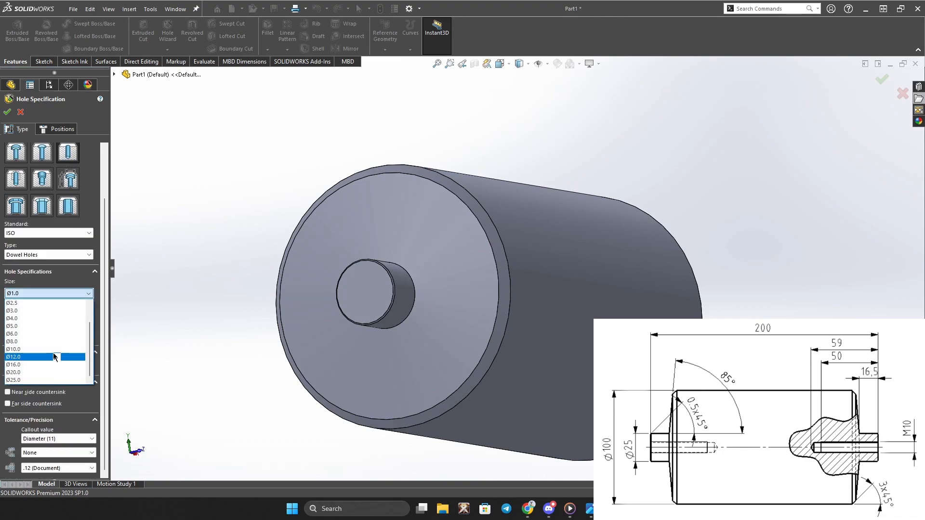
left_click(54, 342)
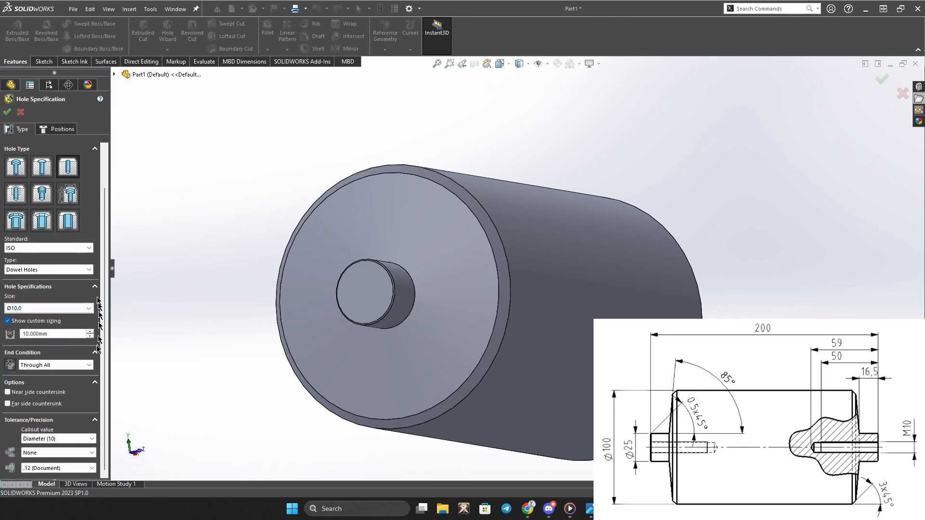
left_click(72, 366)
left_click(70, 374)
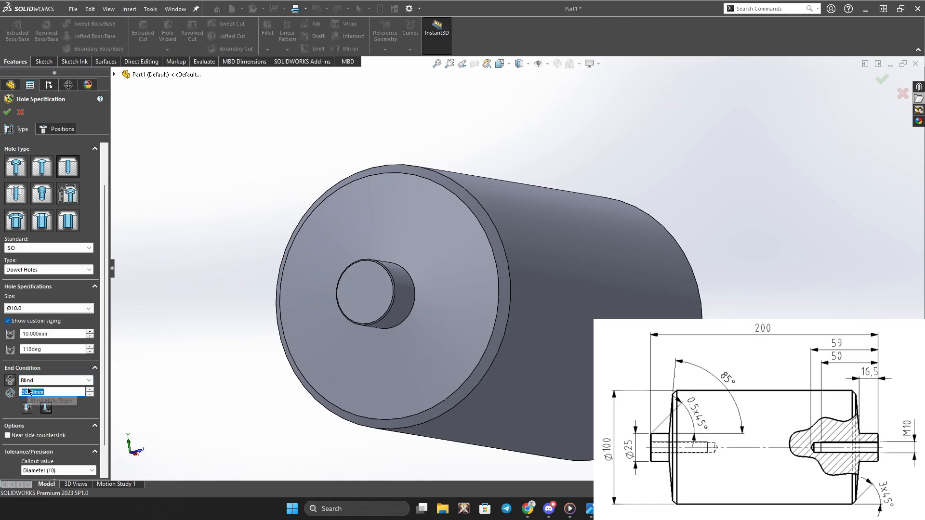
scroll(79, 411, "up", 2)
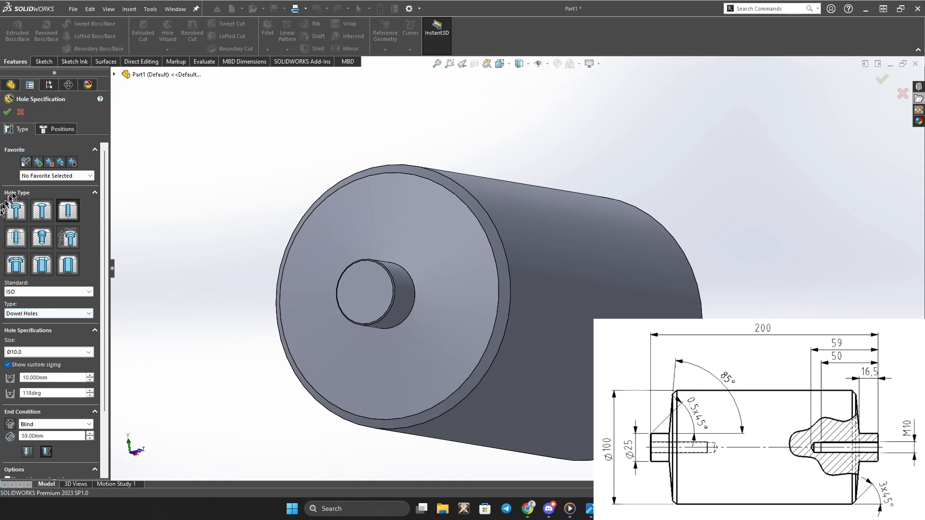
Place the hole at the centre of the shaft stub's end face and create it
left_click(48, 129)
left_click(374, 299)
left_click(517, 269)
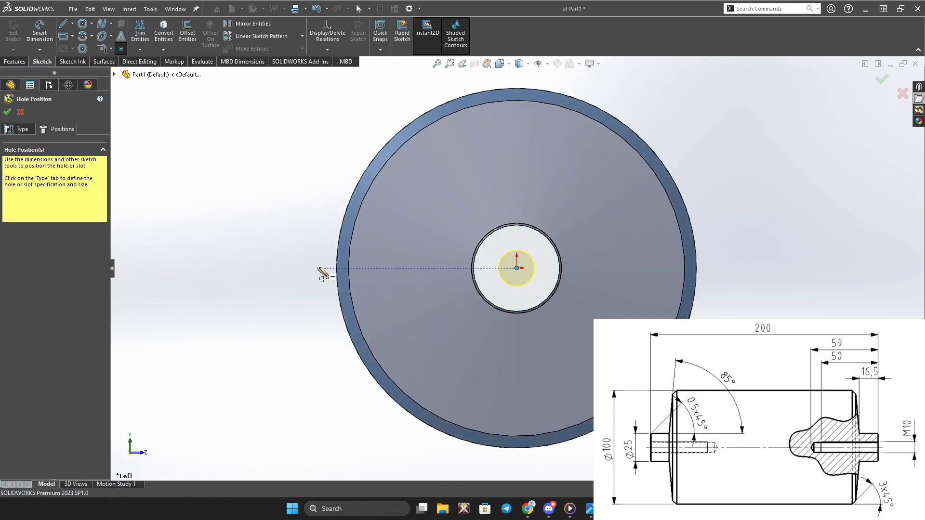
left_click(7, 111)
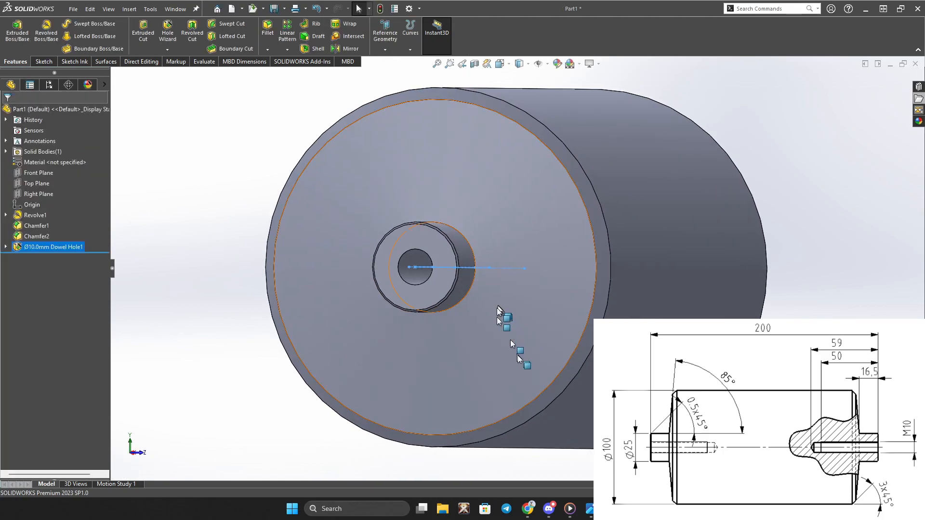
Cut the roller open with a planar section view along the Front Plane
left_click(474, 63)
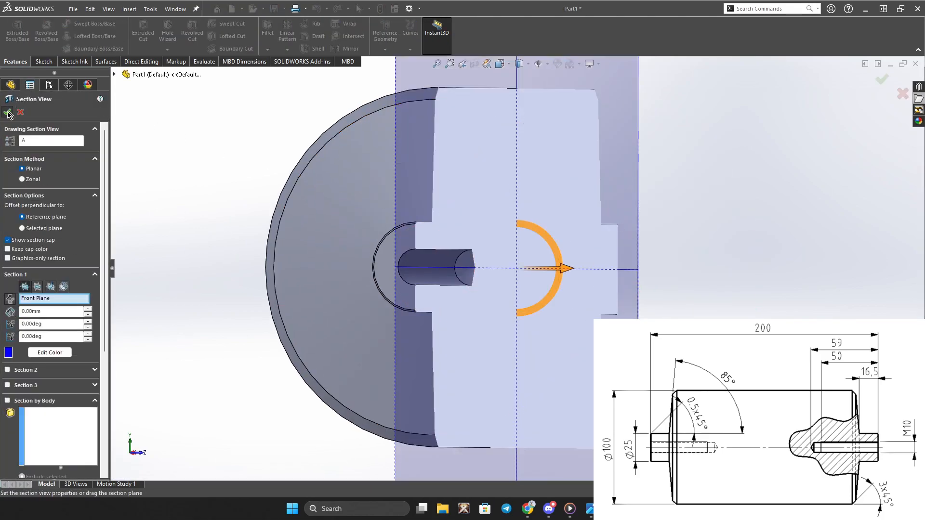
left_click(7, 113)
middle_click_drag(405, 232, 670, 258)
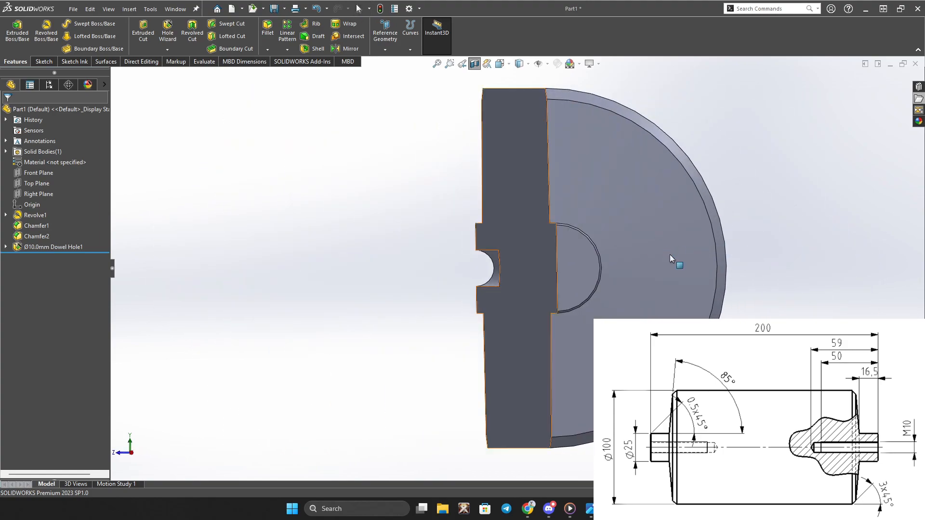
Add a second Ø10.0 dowel hole, blind 59 mm deep, at the centre of the opposite shaft stub's end face
left_click(168, 32)
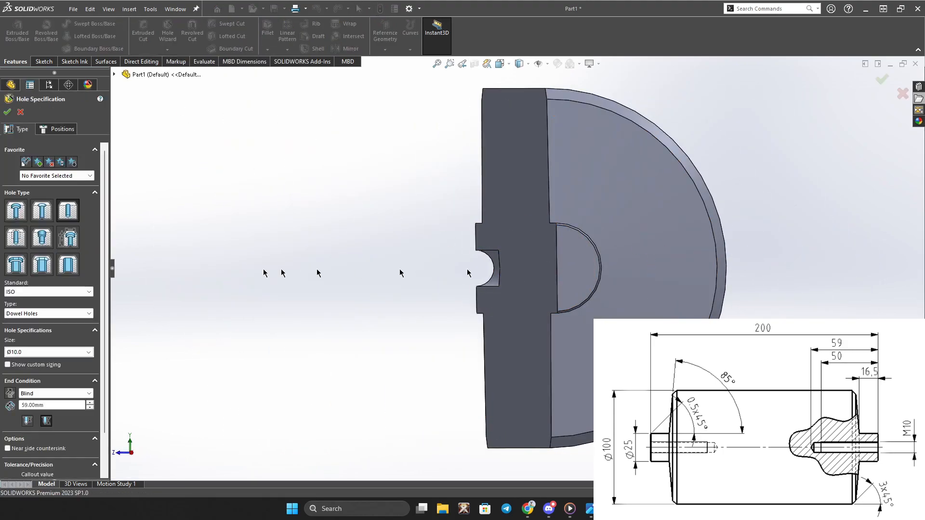
scroll(36, 328, "down", 2)
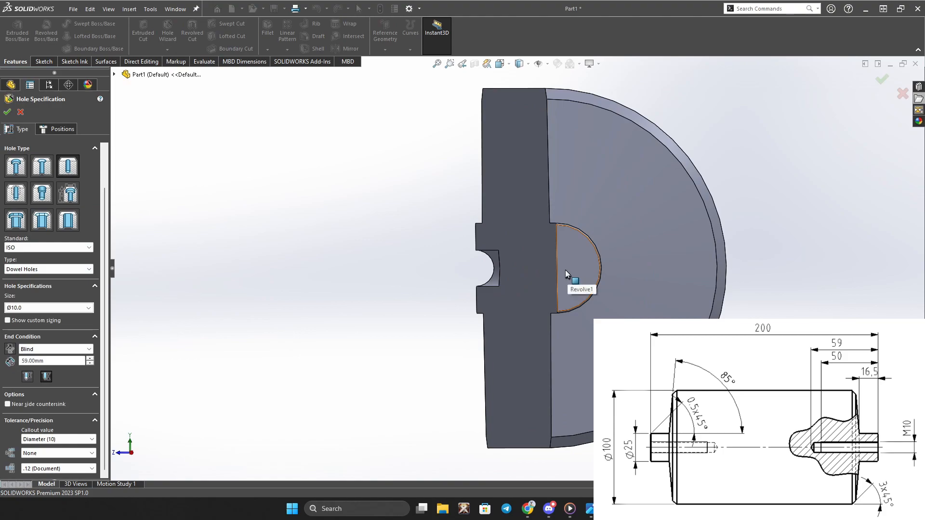
left_click(38, 130)
left_click(558, 268)
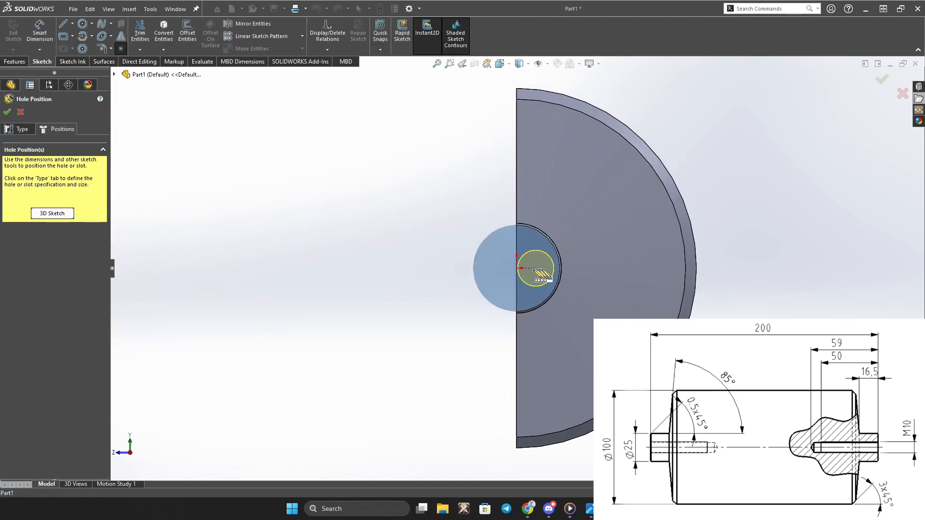
left_click(517, 268)
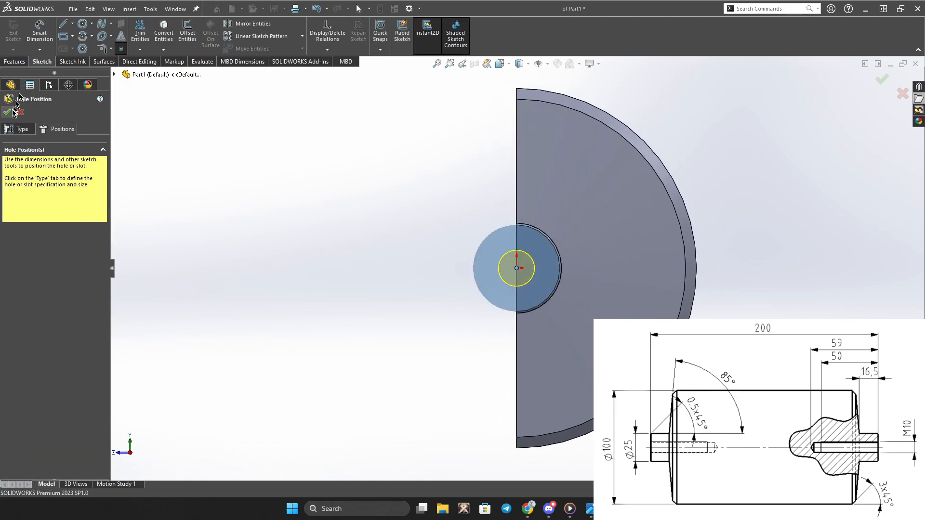
left_click(8, 112)
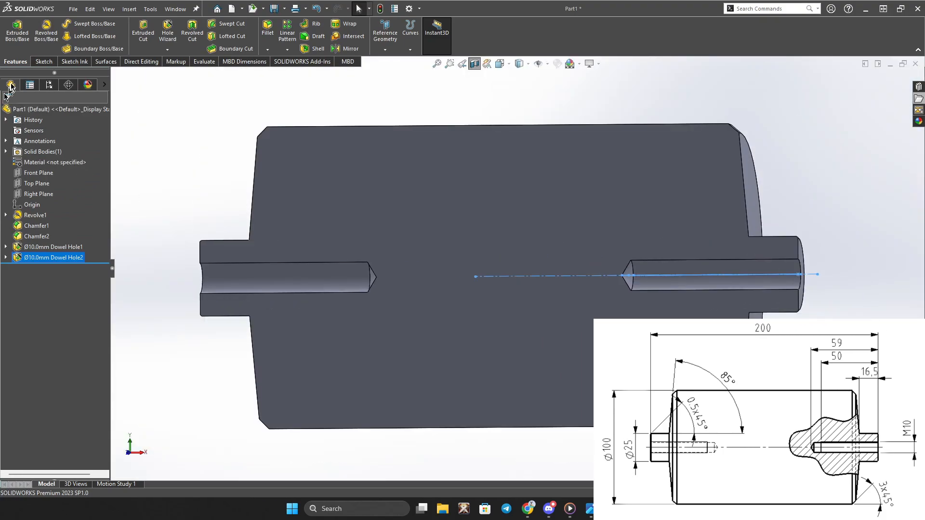
middle_click_drag(434, 251, 771, 175)
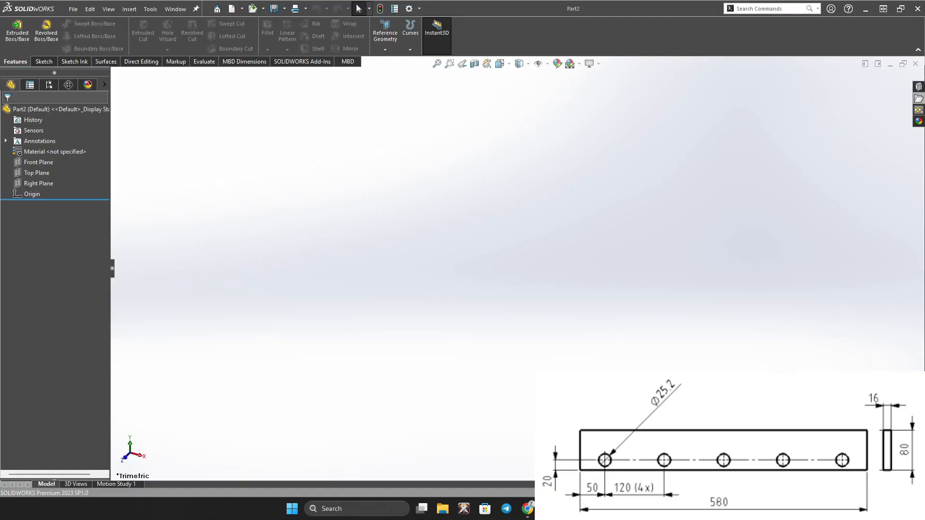
Start a sketch on the Front Plane of the new part
left_click(44, 62)
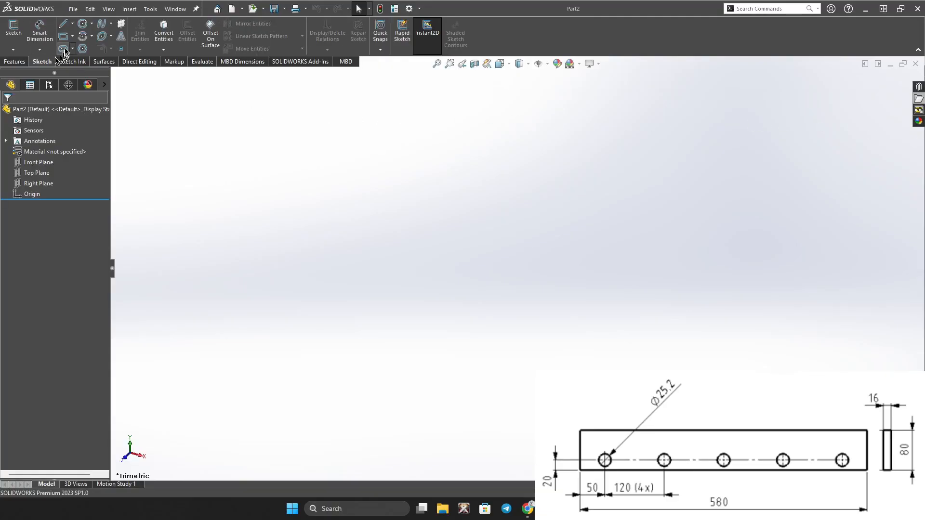
left_click(16, 34)
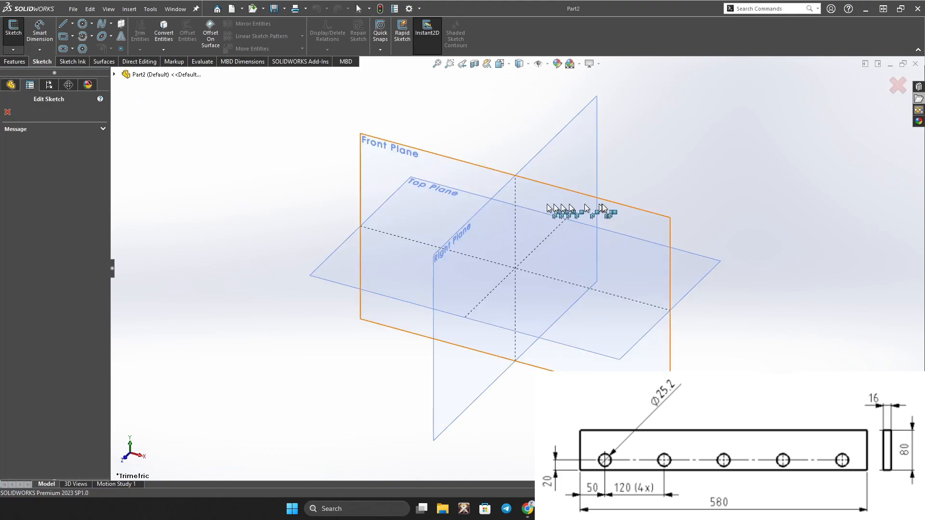
left_click(616, 214)
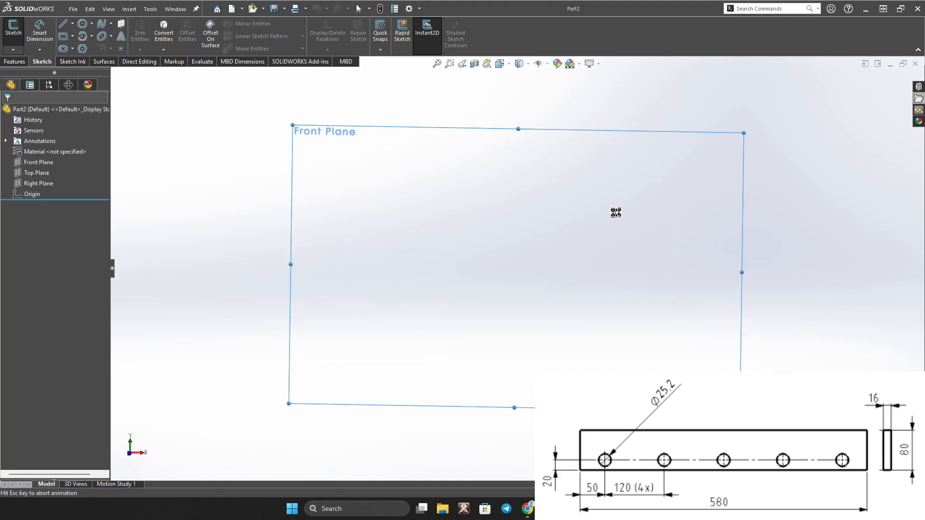
Draw a closed rectangle of horizontal and vertical lines from the origin, about 58 mm long and 12 mm high
left_click(63, 25)
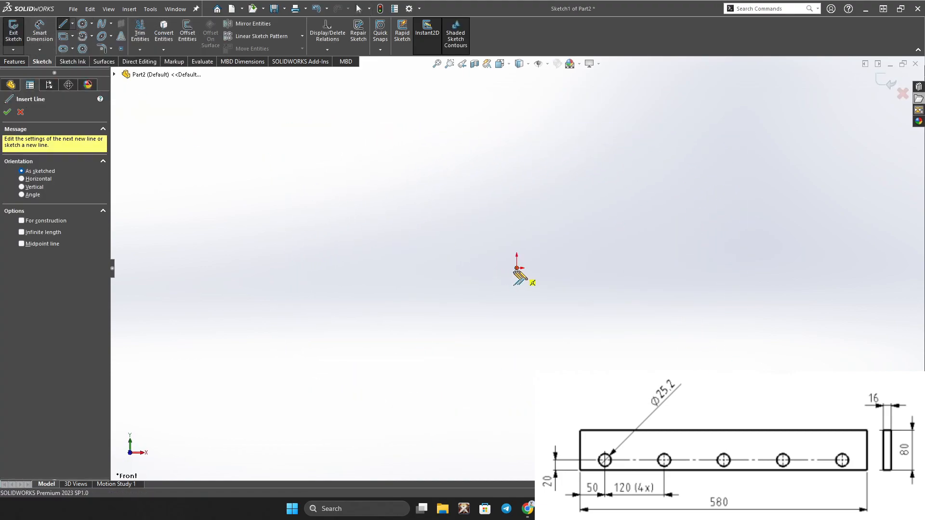
left_click(517, 269)
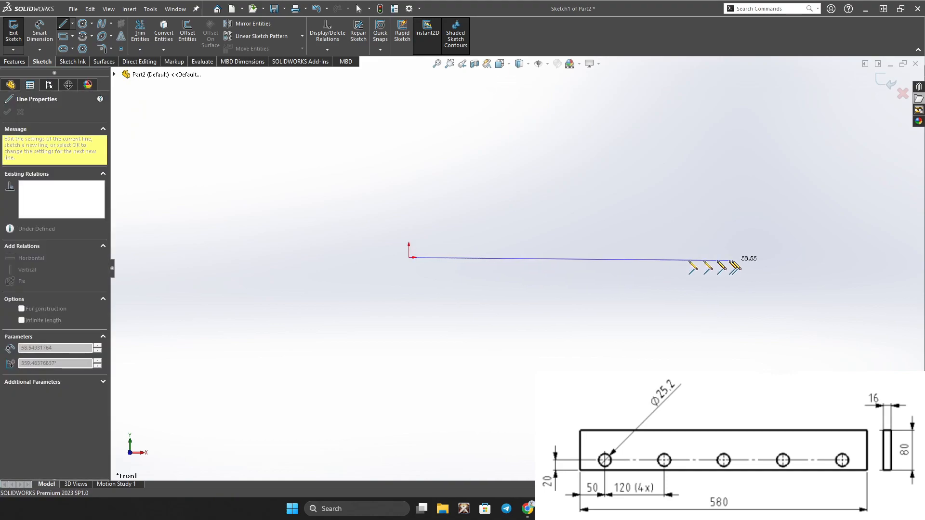
left_click(728, 257)
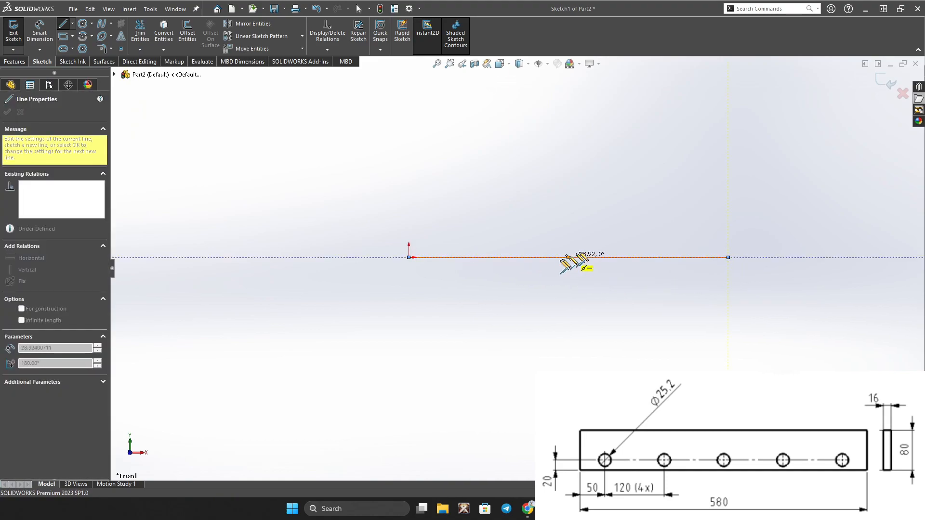
left_click(728, 193)
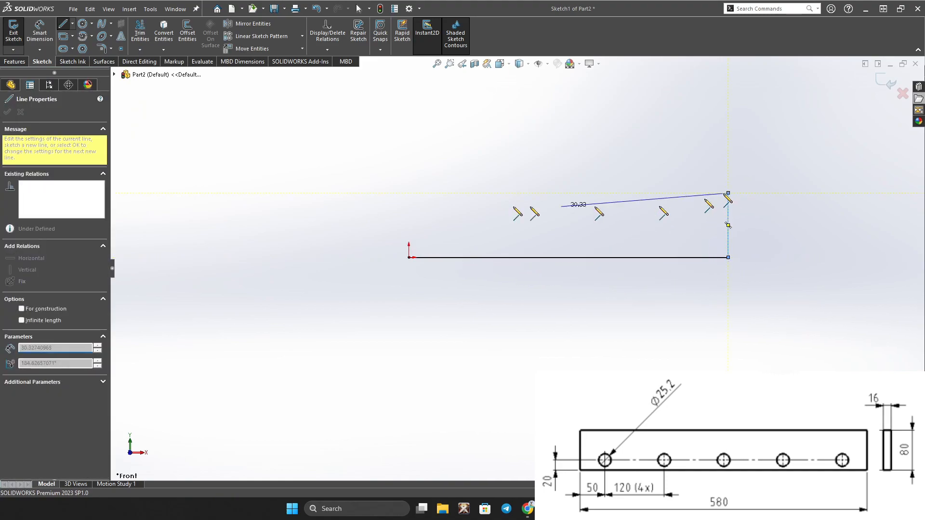
left_click(409, 193)
left_click(409, 257)
right_click(345, 212)
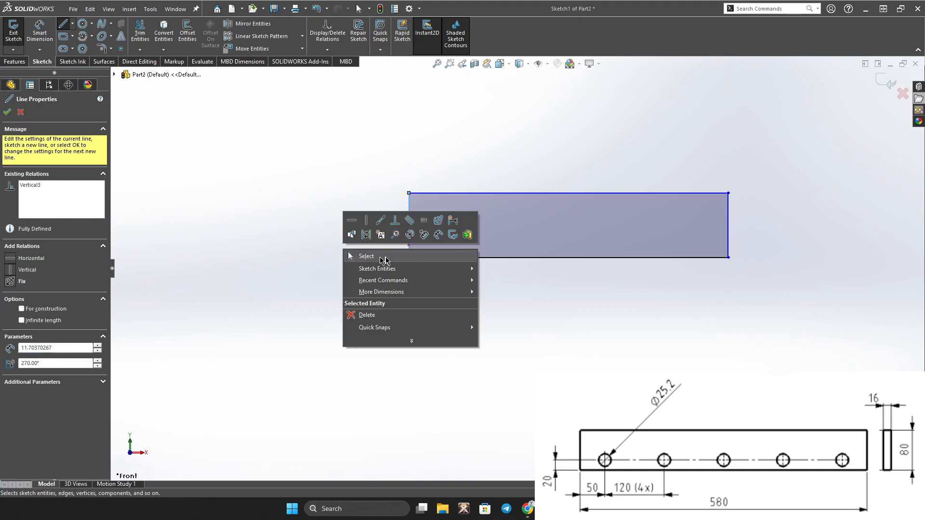
left_click(376, 256)
Dimension the rectangle's bottom line and set its length to 580 mm
left_click(40, 32)
left_click(533, 258)
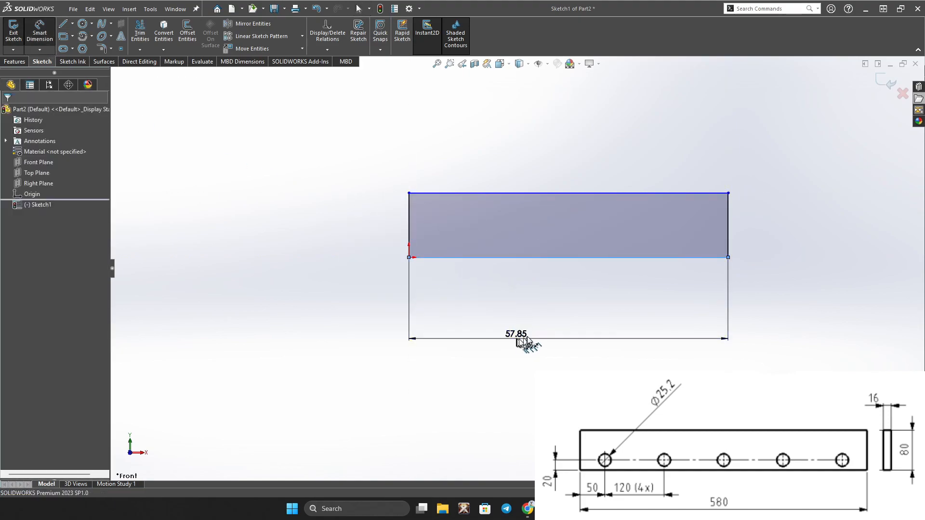
left_click(523, 335)
type("580")
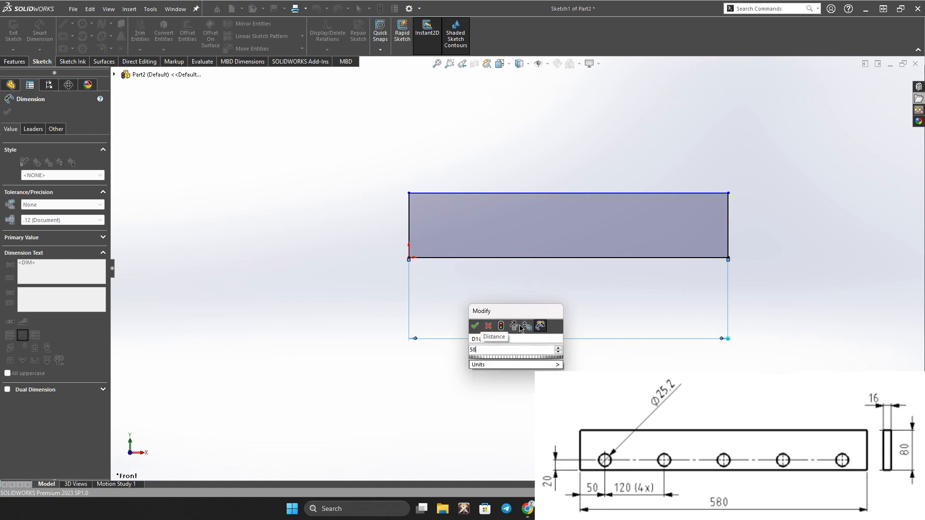
left_click(476, 326)
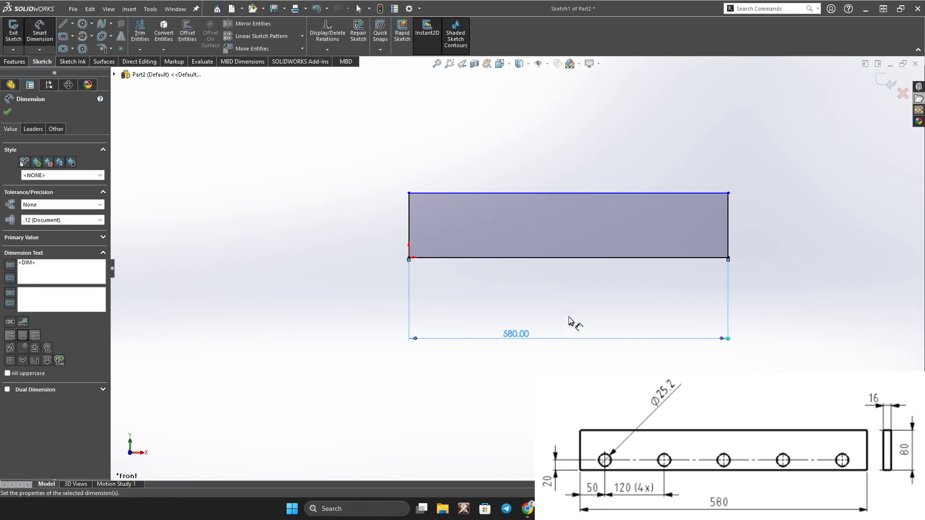
Dimension the rectangle's vertical side and set its height to 80 mm
left_click(727, 229)
left_click(809, 230)
type("80")
key("Return")
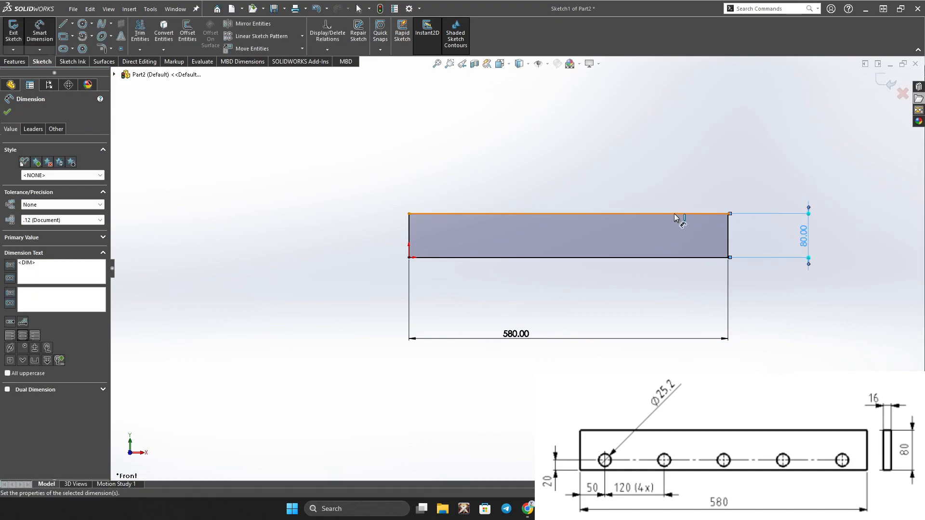
left_click(7, 111)
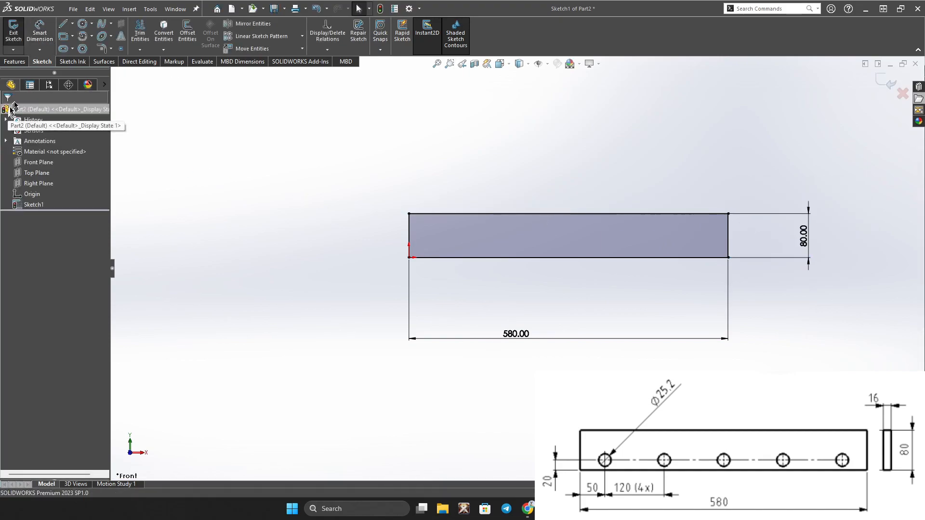
Sketch a circle about 38 mm in diameter near the rectangle's lower corner at the origin
left_click(84, 24)
scroll(436, 263, "down", 5)
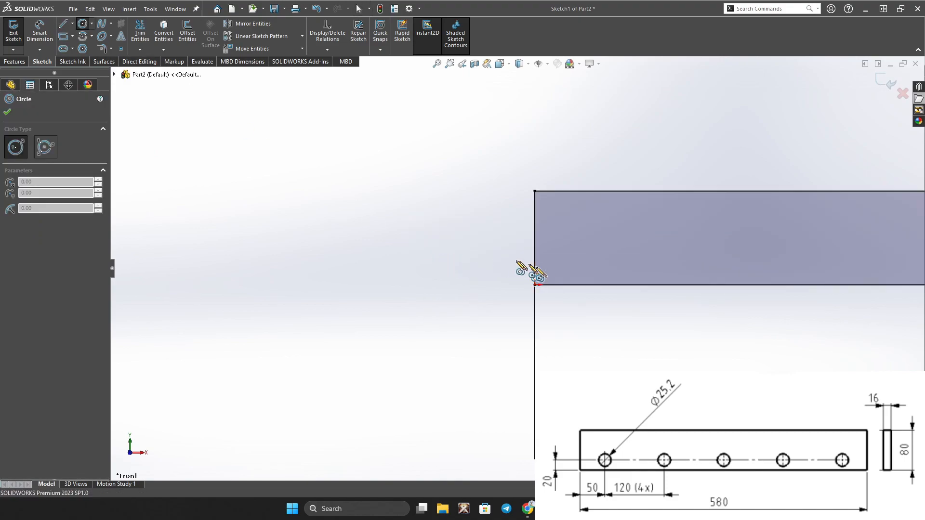
left_click(491, 254)
left_click(506, 261)
key("Escape")
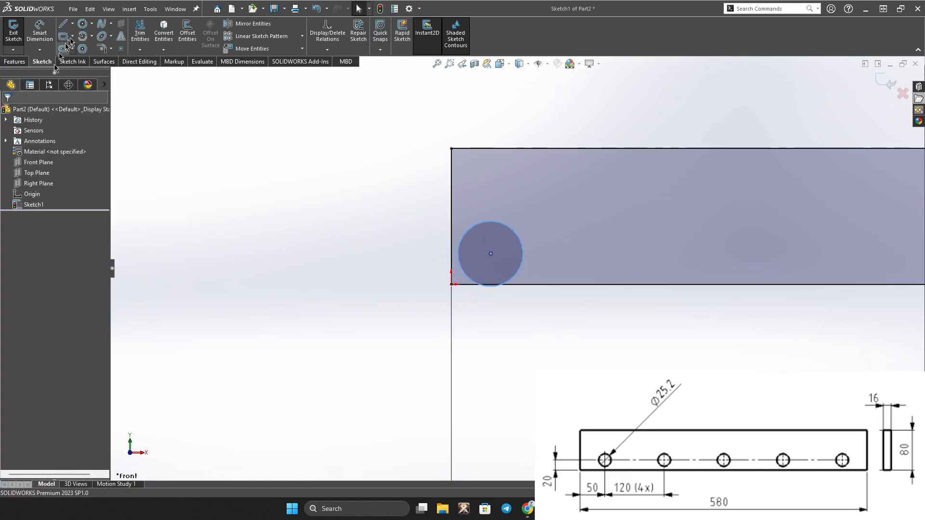
Dimension the circle and set its diameter to 25.2 mm
left_click(498, 228)
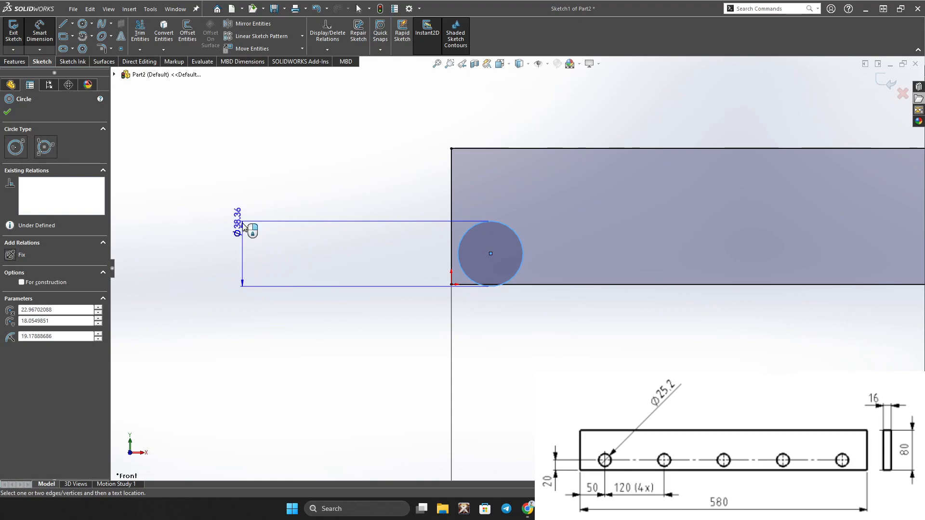
left_click(244, 224)
type("25.2")
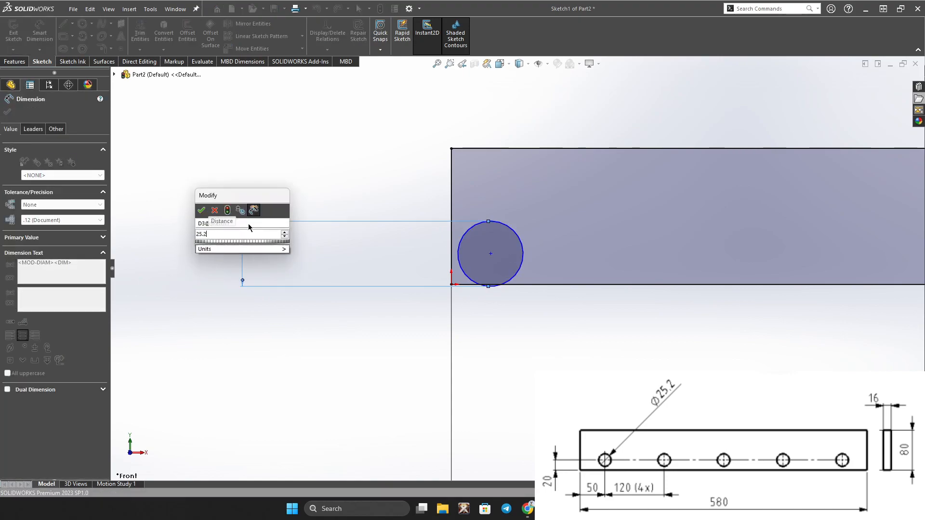
left_click(201, 210)
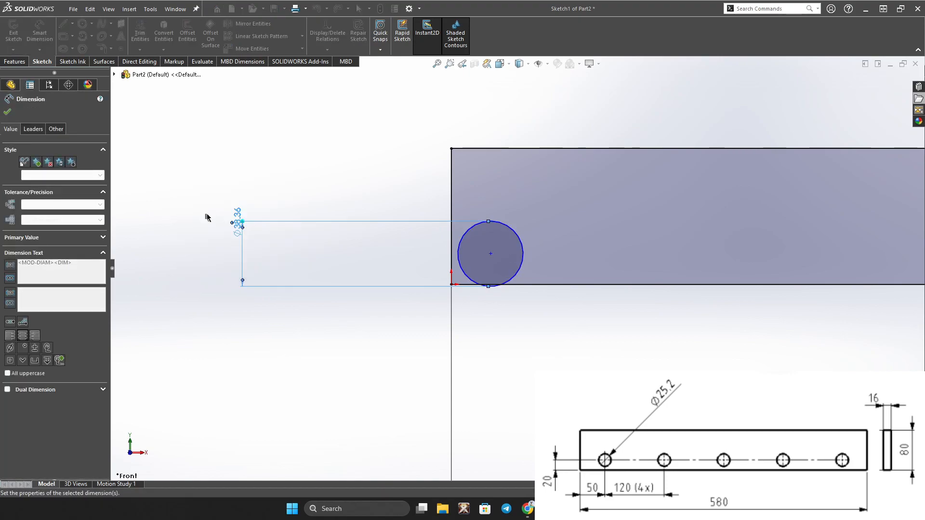
Dimension the circle's centre at 50 mm from the rectangle's vertical edge at the origin
left_click(477, 252)
left_click(451, 252)
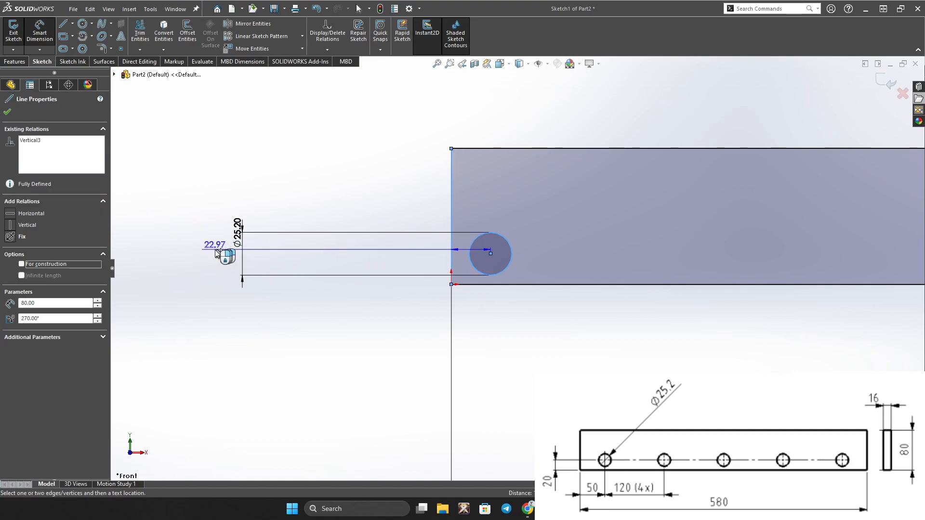
left_click(314, 253)
type("50")
key("Return")
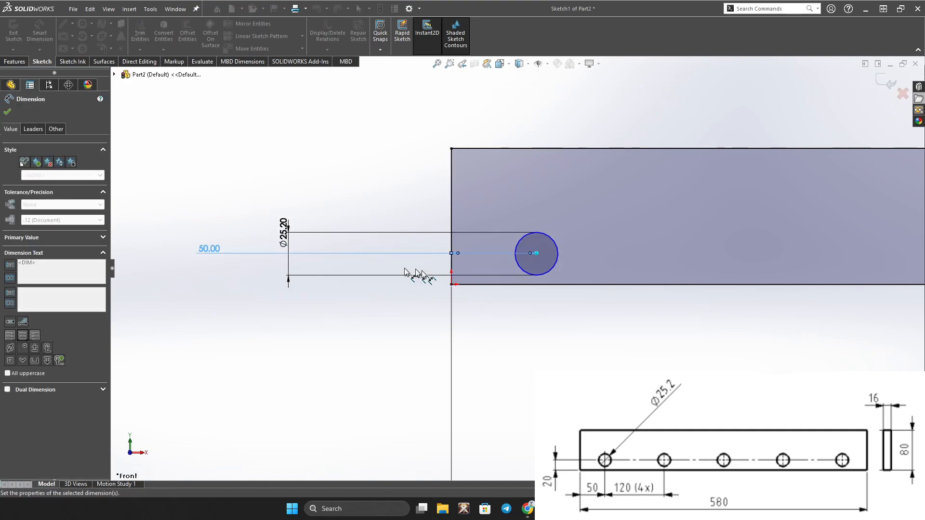
Dimension the circle's centre at 20 mm above the rectangle's bottom edge
left_click(545, 273)
left_click(536, 285)
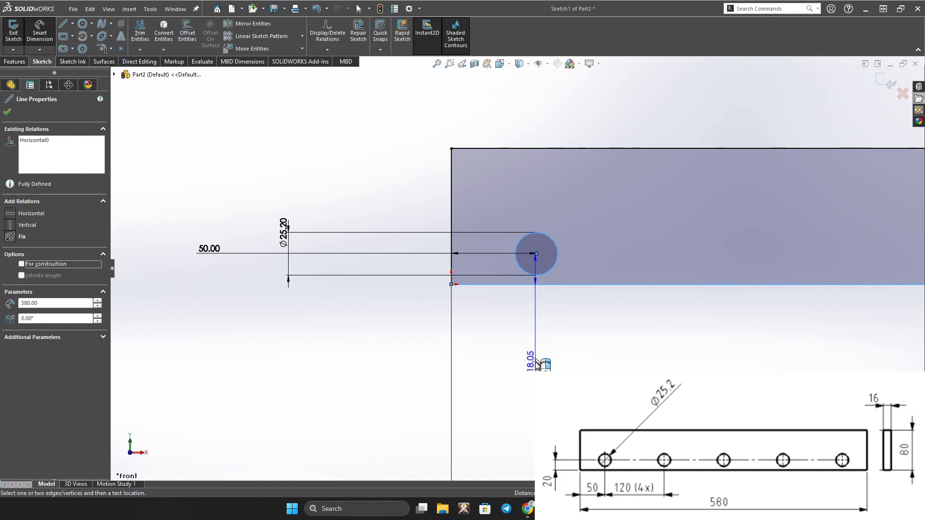
left_click(538, 370)
type("20")
key("Return")
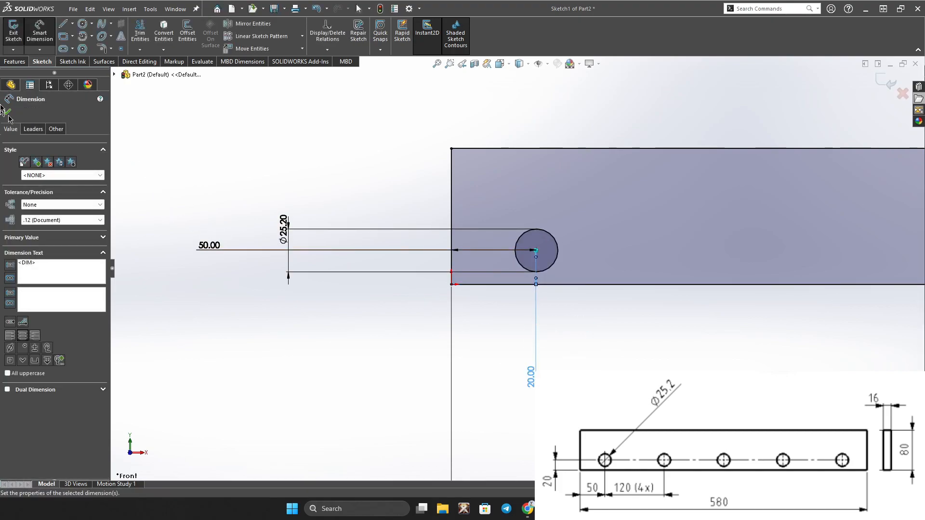
key("Escape")
Repeat the circle with a linear sketch pattern of 5 instances spaced 120 mm along the X-axis, and exit the sketch
middle_click_drag(670, 296, 423, 273, "ctrl")
left_click(306, 229)
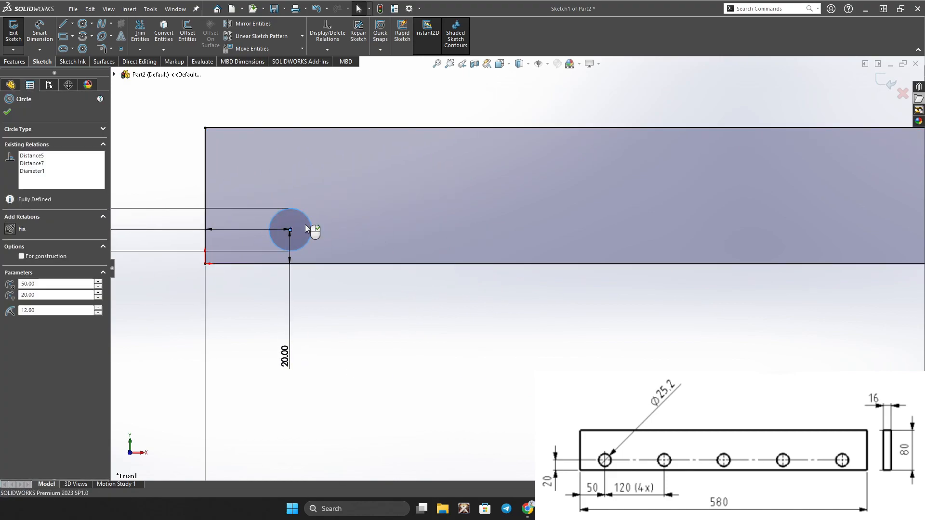
left_click(258, 36)
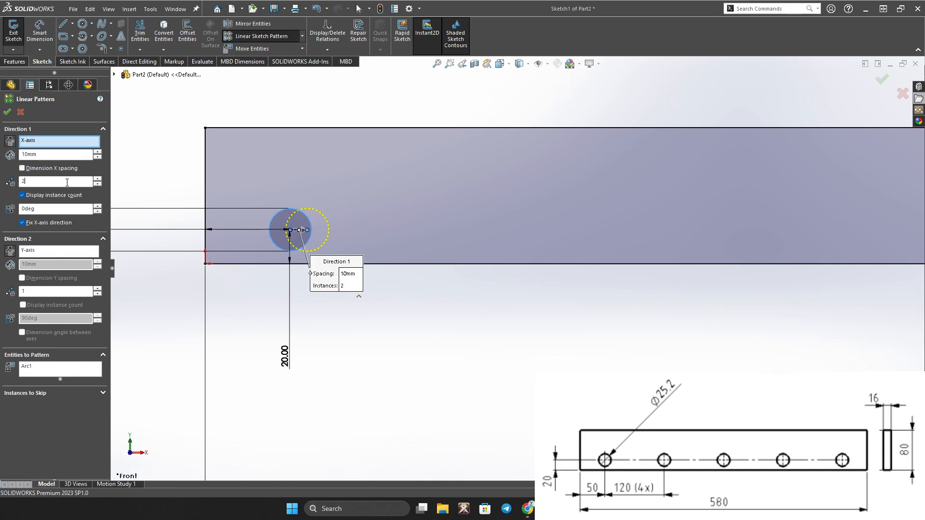
type("5")
left_click(60, 154)
scroll(578, 319, "up", 3)
scroll(727, 311, "up", 1)
scroll(726, 311, "down", 1)
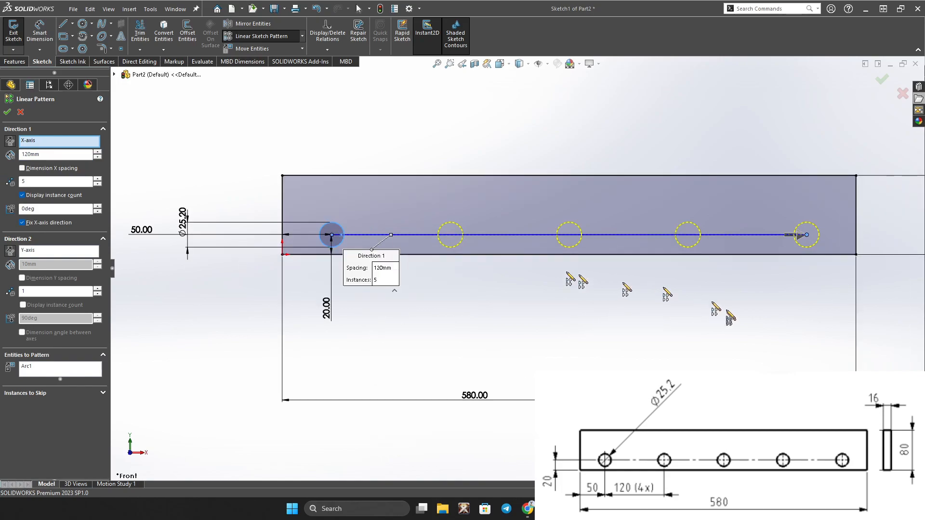
left_click(7, 112)
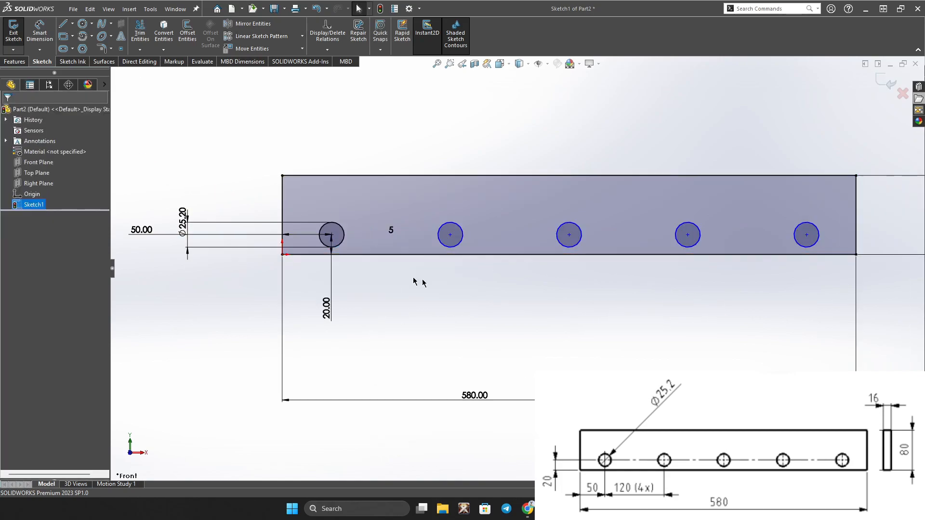
left_click(17, 42)
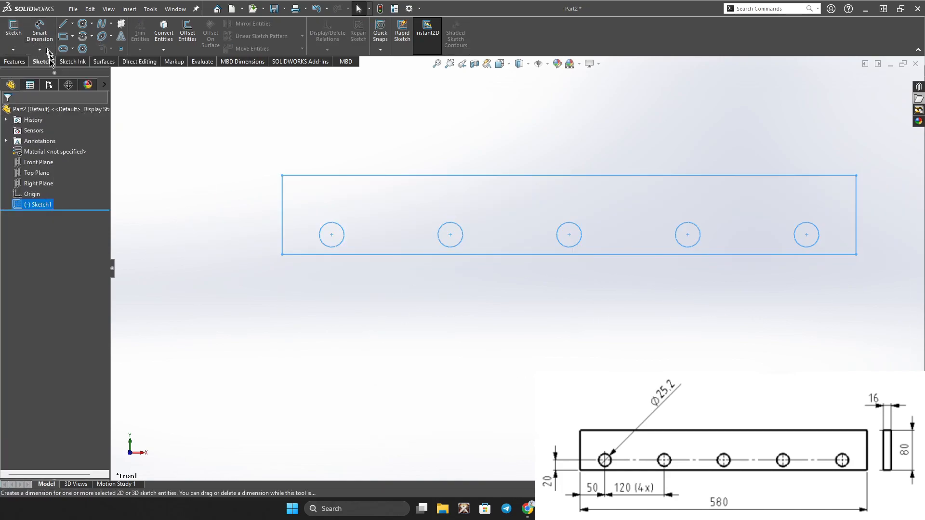
Extrude the plate sketch with its five holes to a blind depth of 16 mm
left_click(43, 203)
left_click(14, 62)
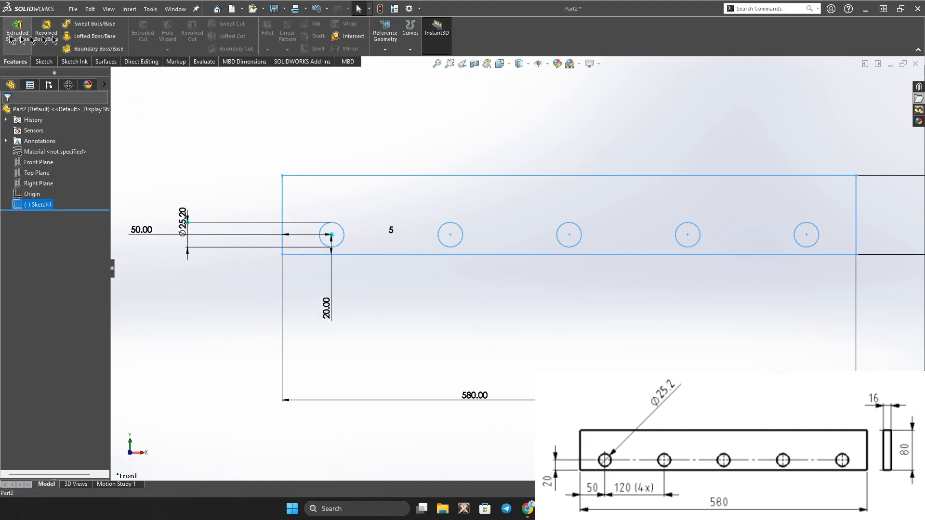
left_click(17, 32)
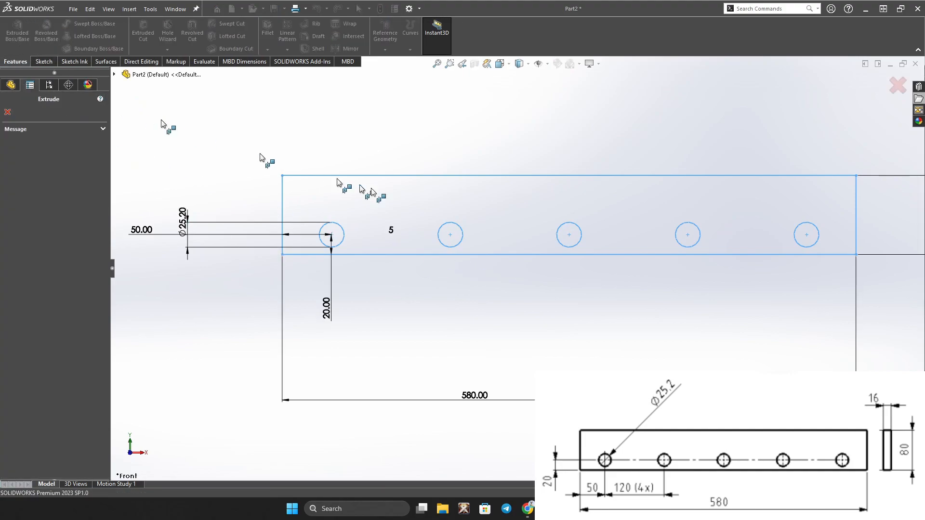
left_click(449, 236)
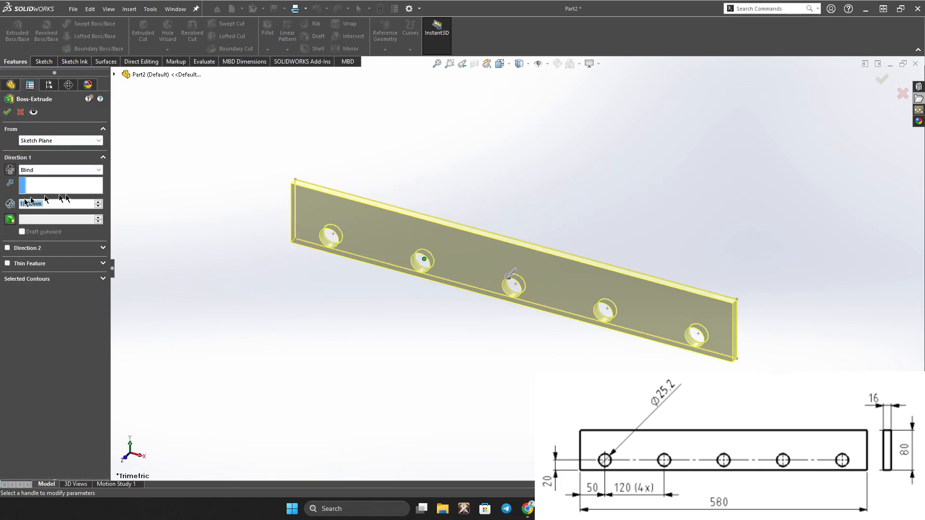
type("16")
key("Return")
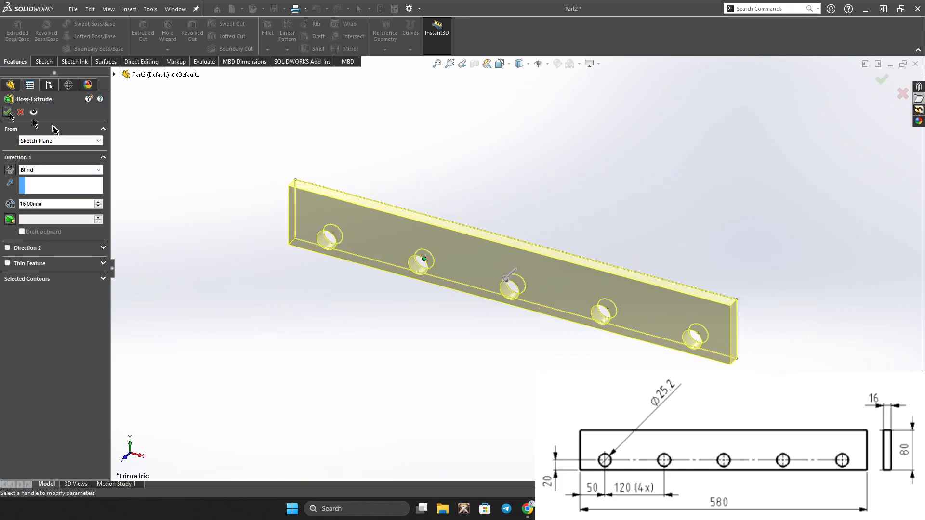
left_click(7, 112)
mouse_move(429, 183)
middle_mouse_down()
mouse_move(492, 210)
mouse_move(482, 187)
middle_mouse_up()
middle_click_drag(727, 250, 633, 247, "ctrl")
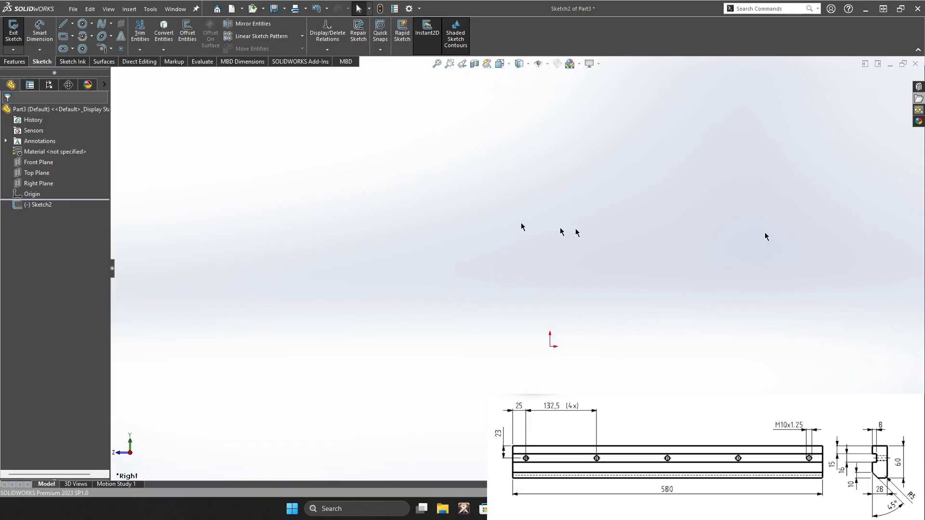
Sketch a closed nine-line profile from the origin with a rectangular notch and a sloped lower corner opposite the origin's vertical line
left_click(63, 28)
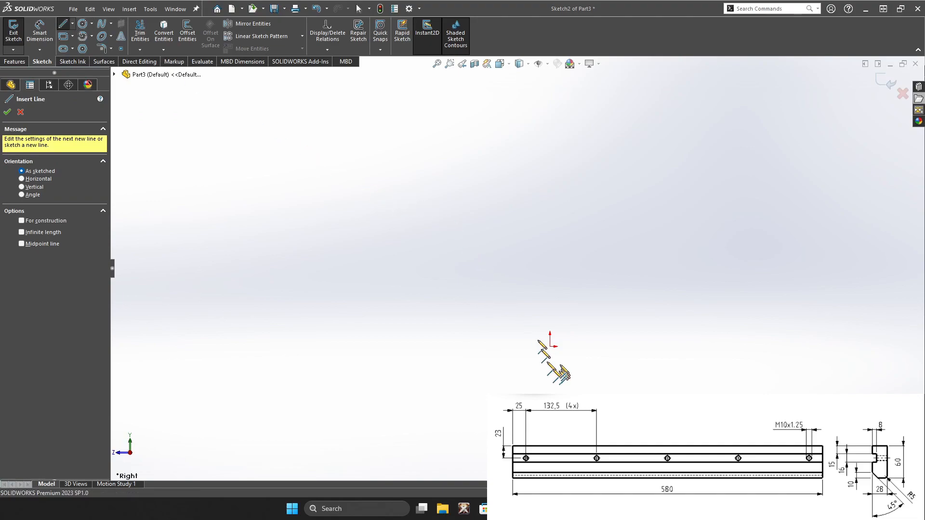
left_click(551, 347)
left_click(550, 244)
left_click(501, 244)
left_click(518, 281)
left_click(519, 308)
left_click(501, 308)
left_click(501, 332)
left_click(518, 350)
left_click(551, 347)
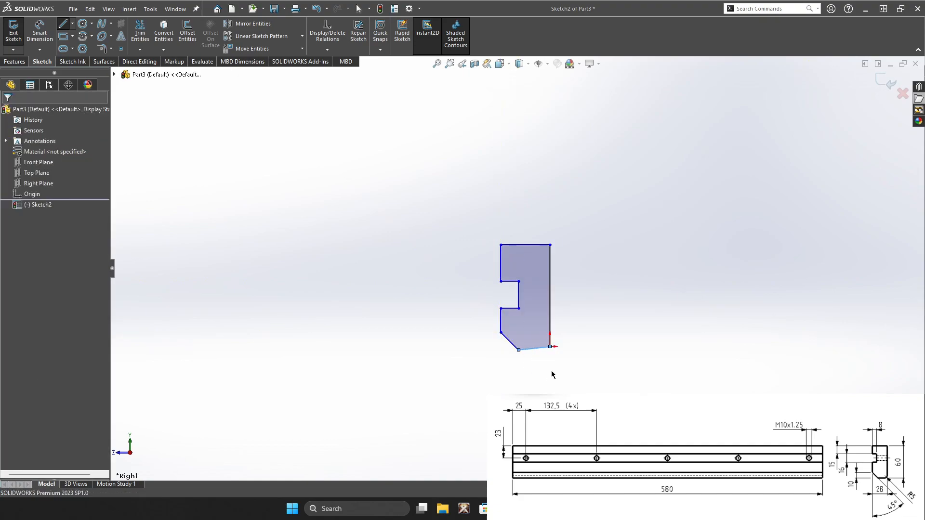
Finish the line chain and make the profile's bottom line horizontal
key("Escape")
scroll(551, 370, "down", 4)
left_click(497, 329)
left_click(523, 289)
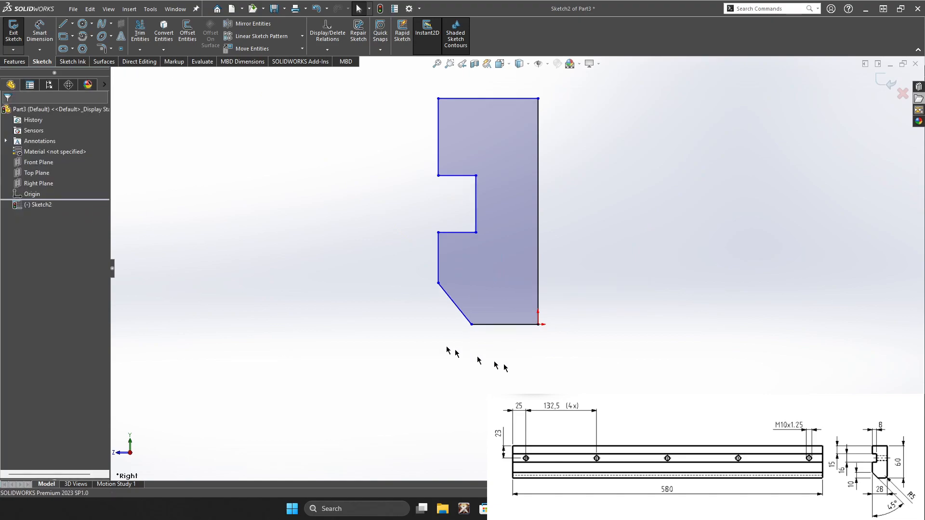
Dimension the profile's long vertical edge at the origin and set its height to 60 mm
left_click(39, 31)
left_click(538, 202)
left_click(683, 249)
type("60")
key("Return")
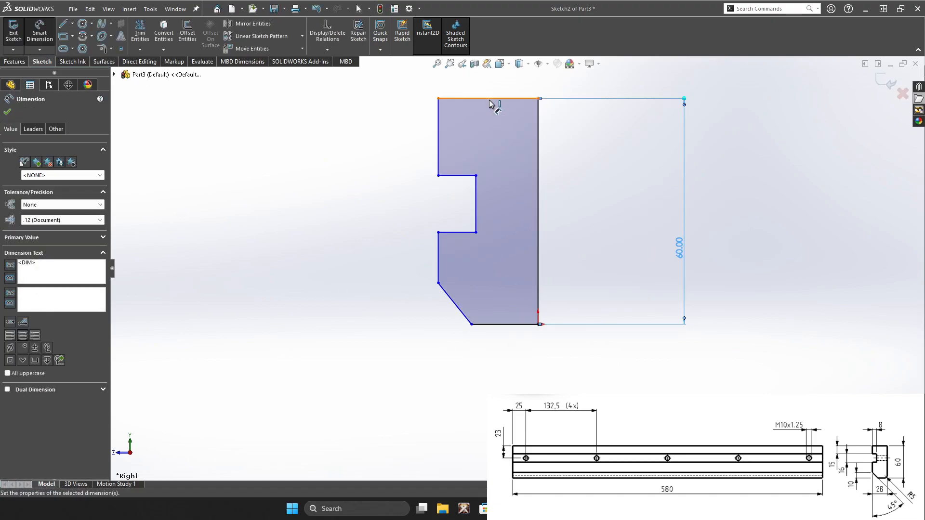
Dimension the profile's top edge and set its width to 28 mm
scroll(490, 99, "up", 3)
scroll(504, 122, "down", 2)
scroll(508, 207, "down", 2)
scroll(508, 211, "up", 2)
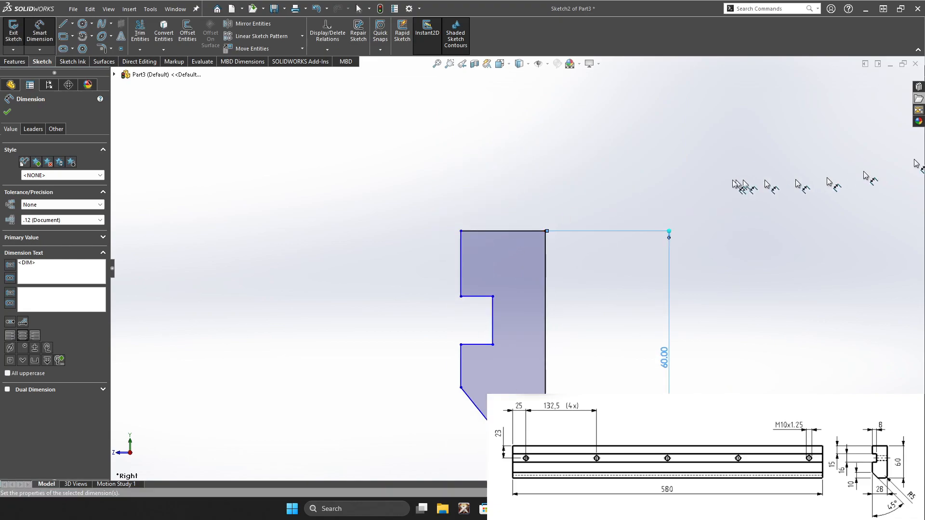
left_click(518, 231)
left_click(501, 159)
type("28")
left_click(467, 129)
Dimension the short vertical edge above the notch and set it to 15 mm
left_click(456, 251)
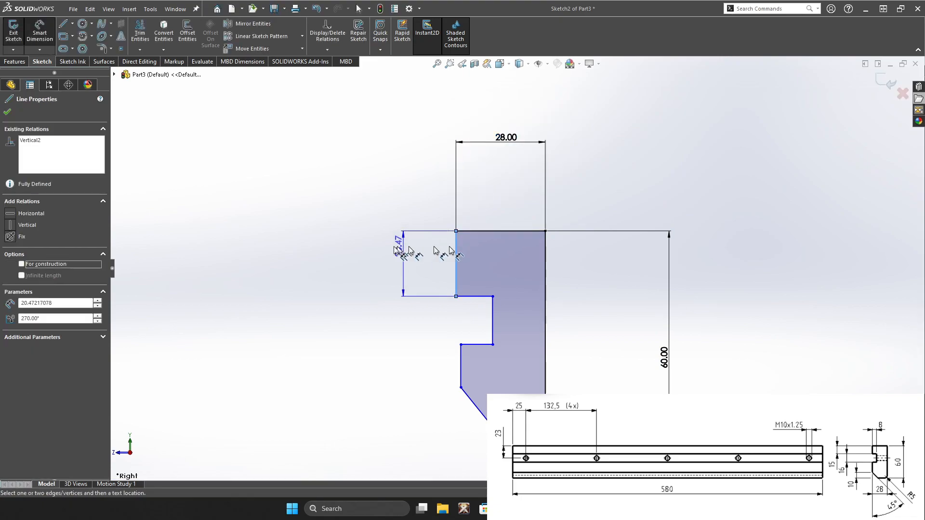
left_click(320, 243)
type("15")
key("Return")
Dimension the notch's inner edge at 20 mm from the long vertical edge
left_click(501, 307)
left_click(545, 295)
left_click(505, 176)
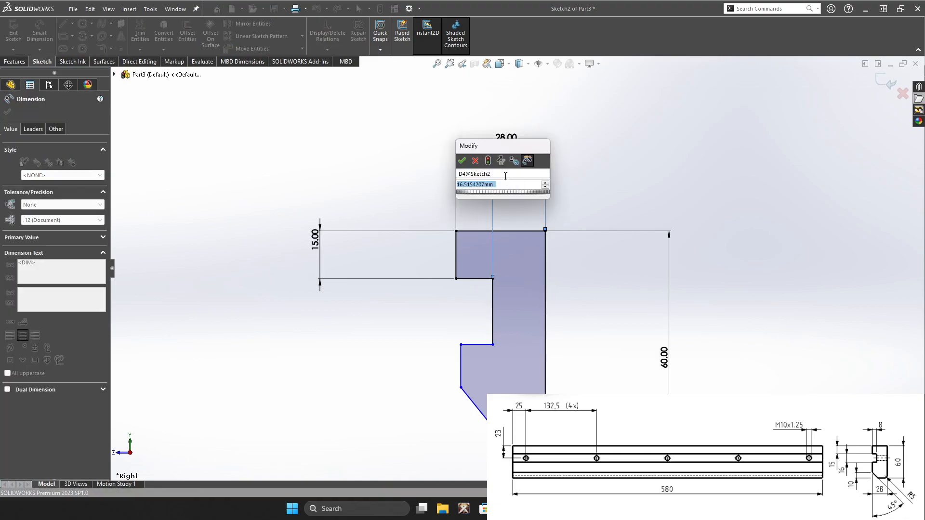
type("20")
key("Return")
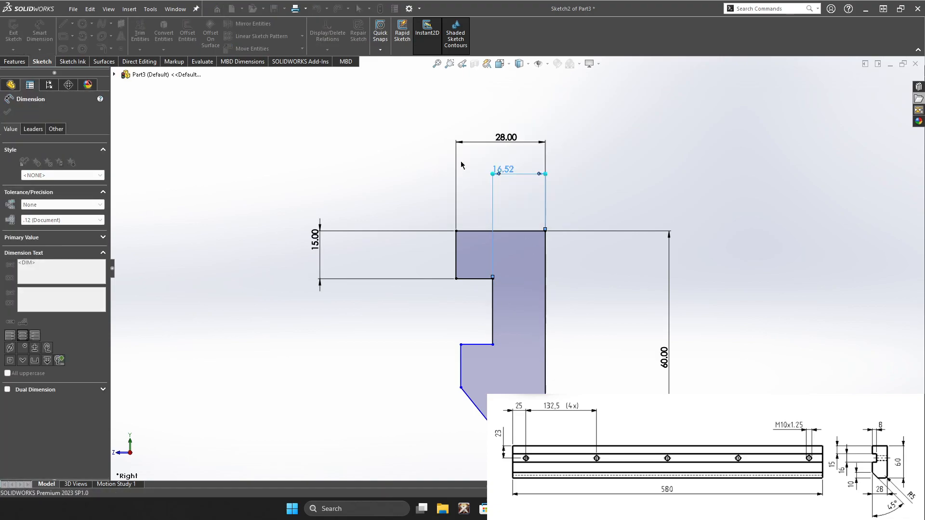
Dimension the notch's inner vertical edge and set its height to 16 mm
scroll(467, 315, "down", 1)
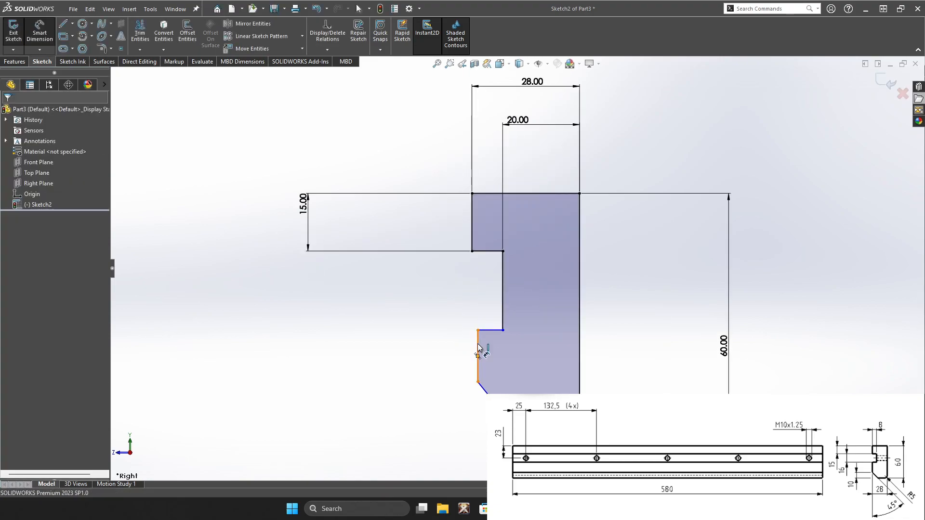
left_click(503, 305)
left_click(301, 304)
type("16")
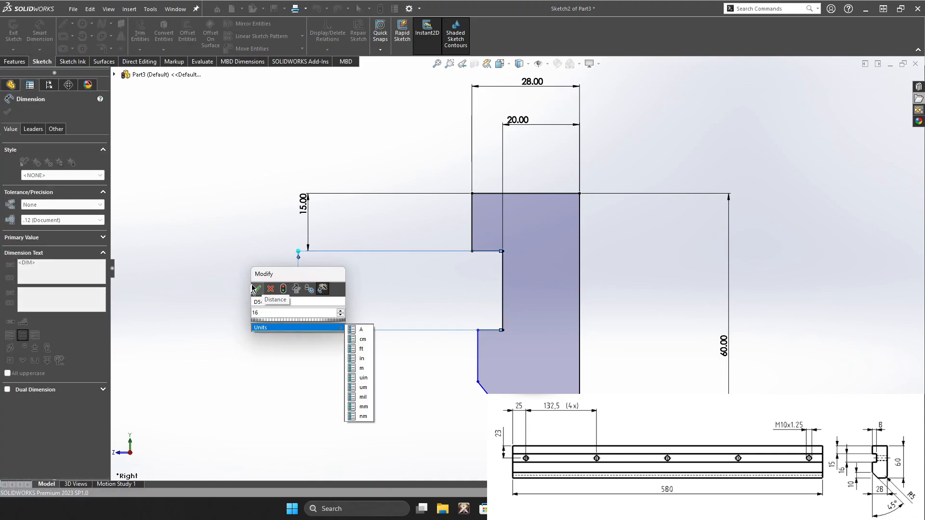
key("Return")
scroll(530, 365, "up", 1)
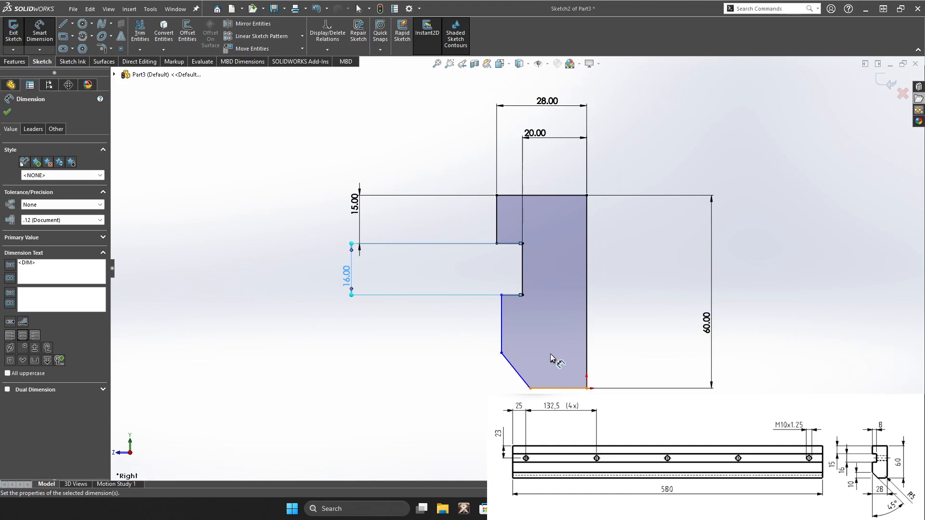
Dimension the vertical height of the sloped lower corner line and set it to 10 mm
left_click(502, 355)
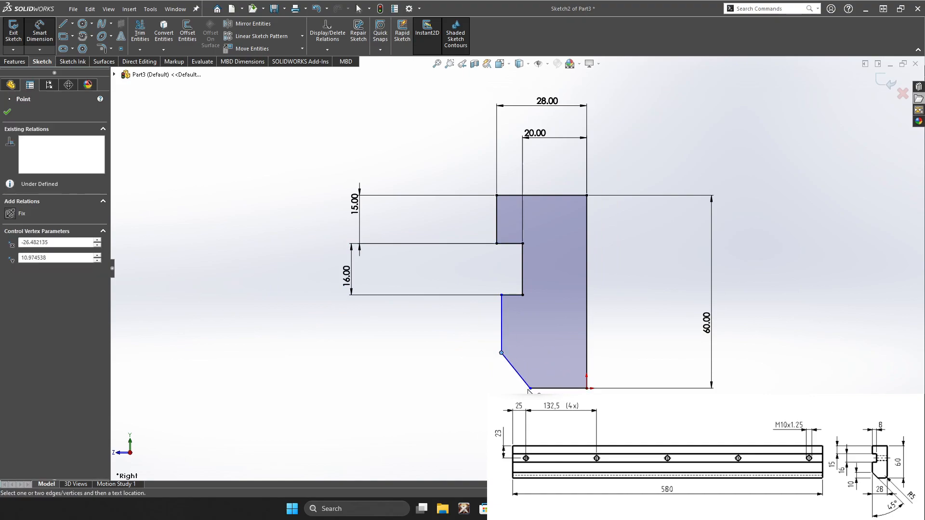
left_click(453, 377)
type("10")
key("Return")
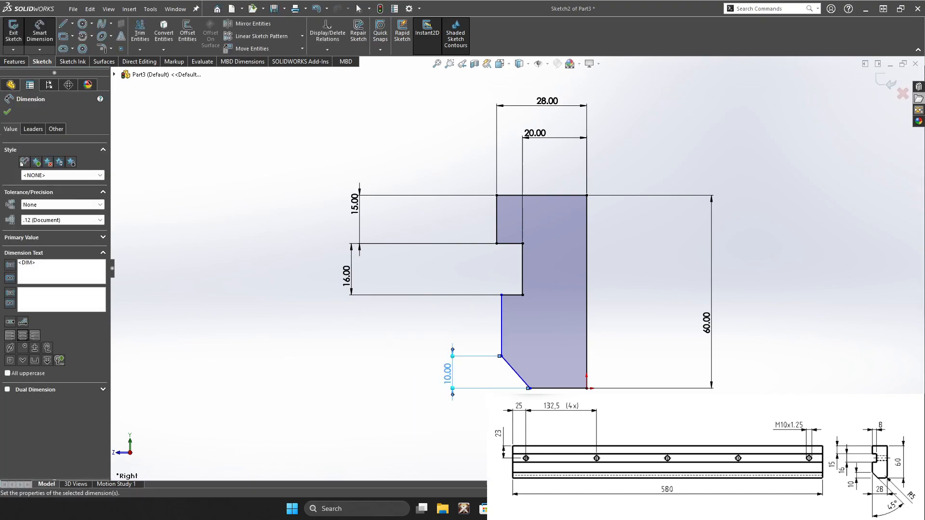
Dimension the angle between the sloped line and the bottom line and set it to 45°
left_click(522, 381)
left_click(550, 388)
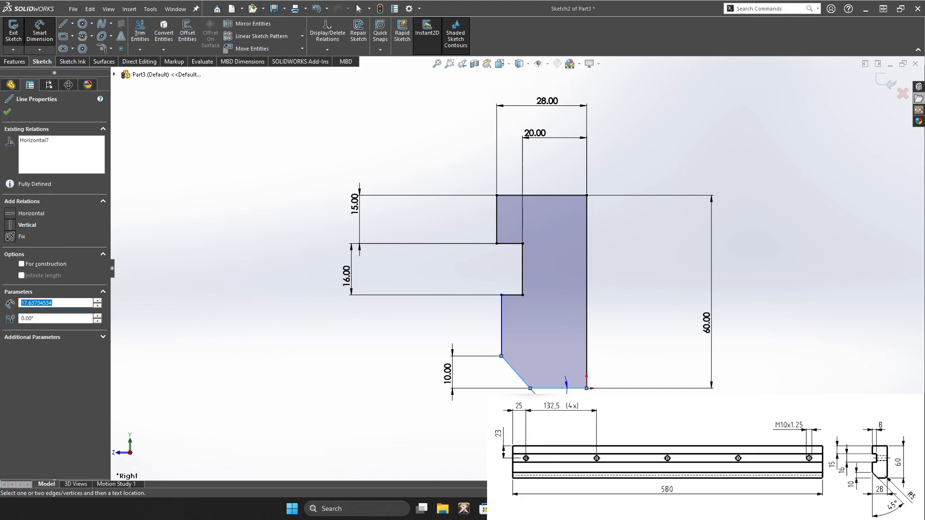
left_click(566, 383)
type("45")
key("Return")
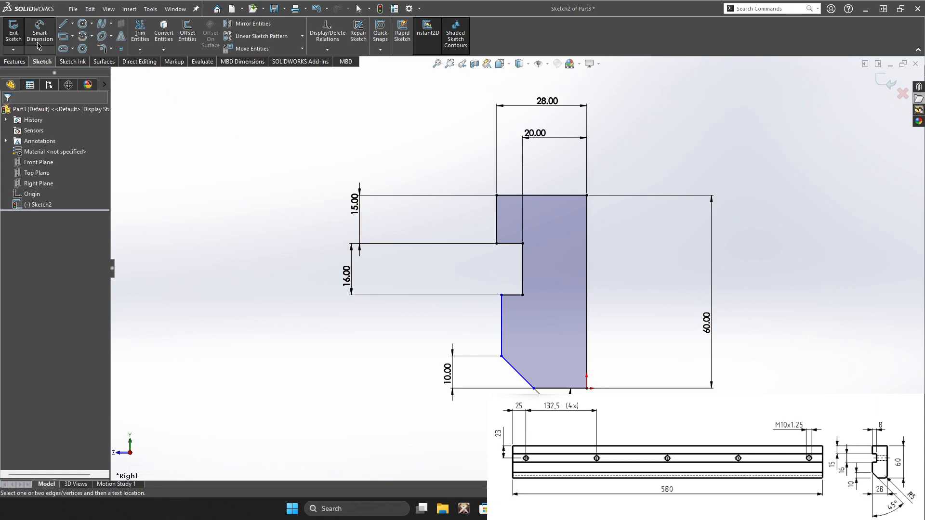
Round the profile's corner at the origin with a 5 mm sketch fillet and exit the sketch
left_click(101, 48)
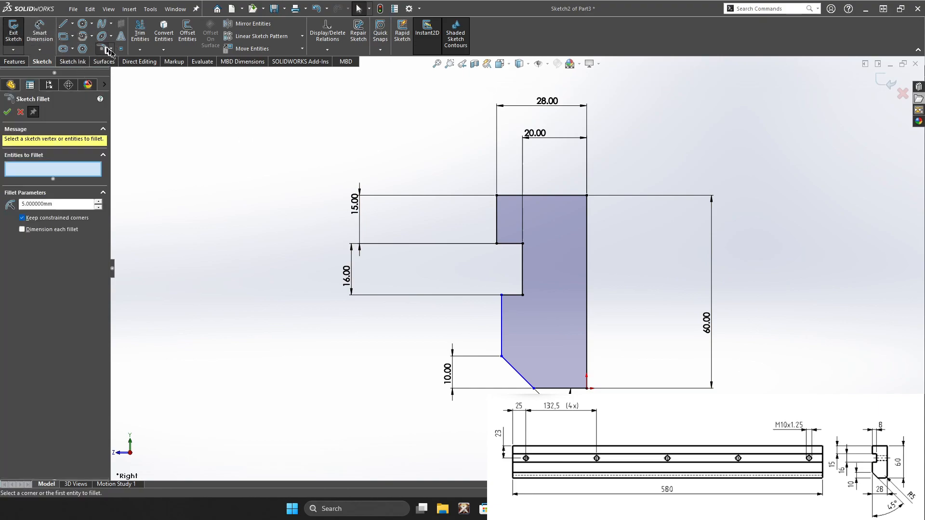
left_click(588, 389)
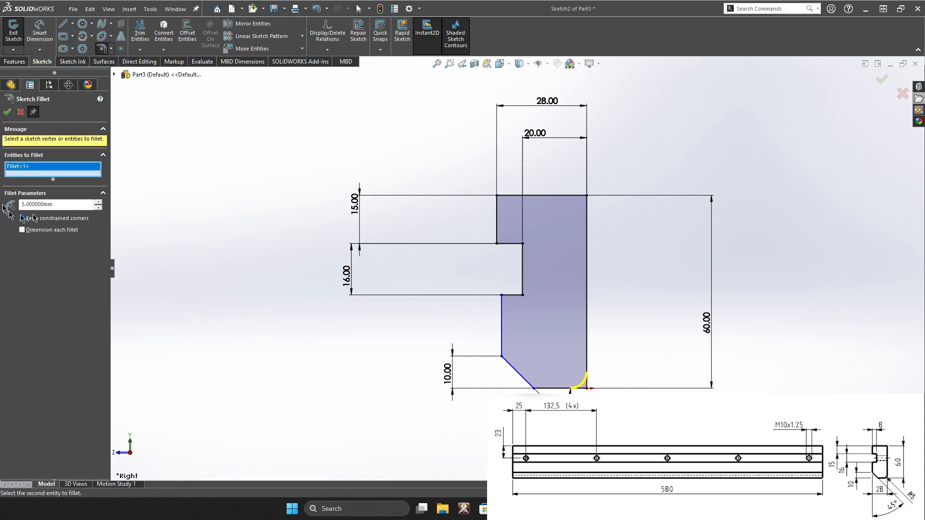
left_click(7, 112)
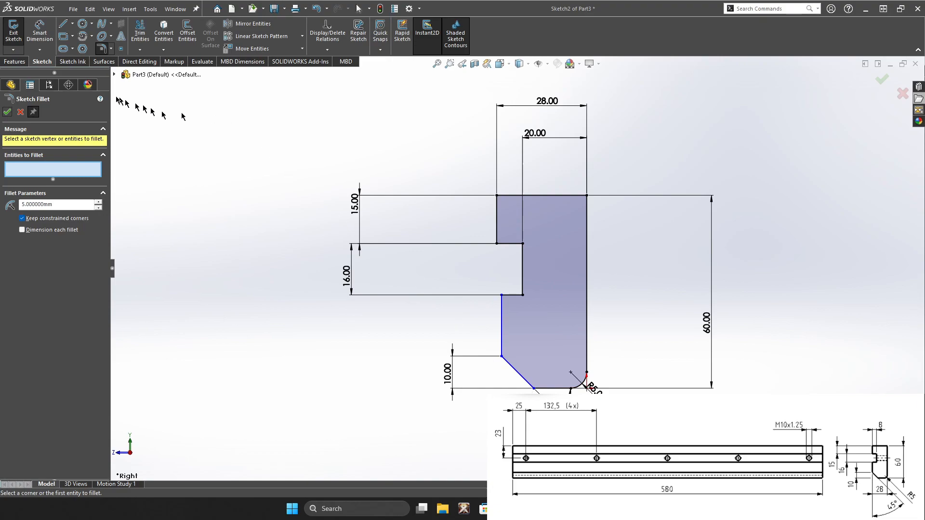
left_click(13, 33)
Extrude the notched profile to a blind depth of 580 mm
left_click(587, 372)
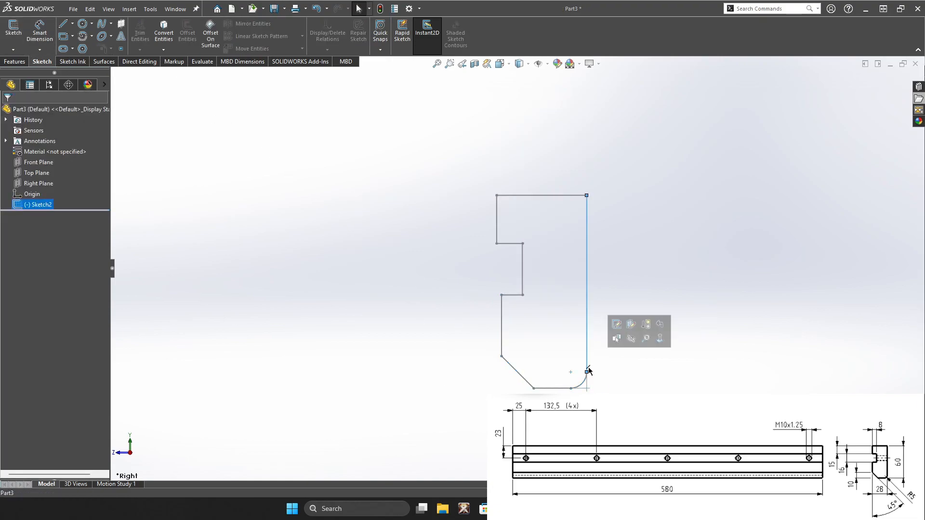
left_click(52, 205)
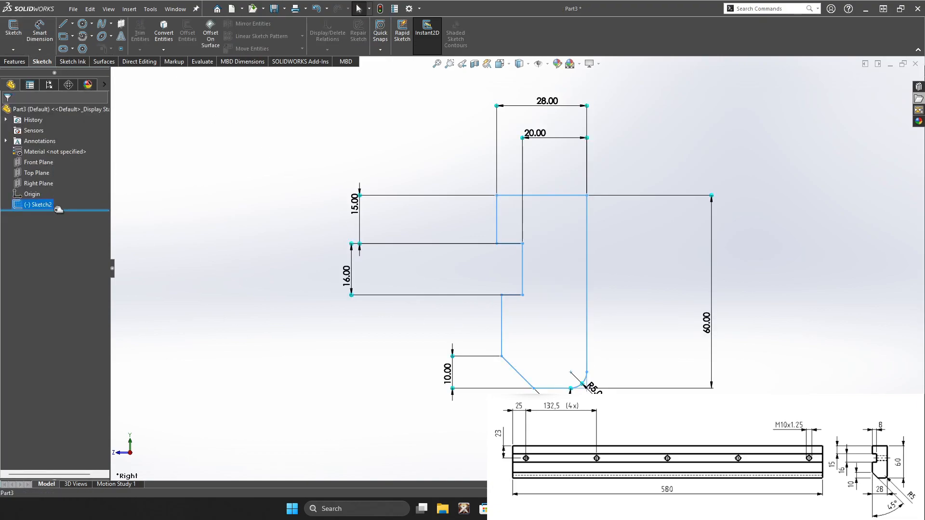
left_click(15, 61)
left_click(17, 32)
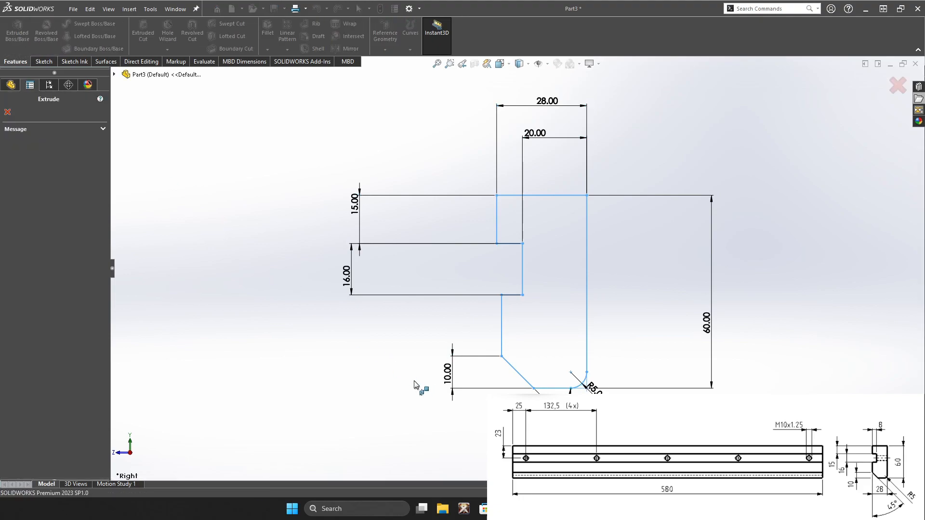
left_click(587, 256)
scroll(376, 287, "down", 2)
scroll(738, 363, "up", 9)
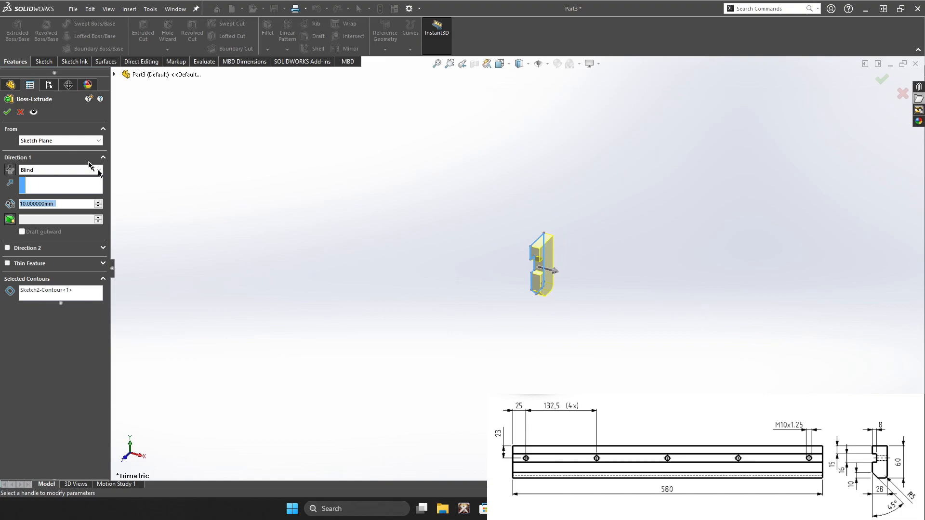
type("58")
left_click(6, 111)
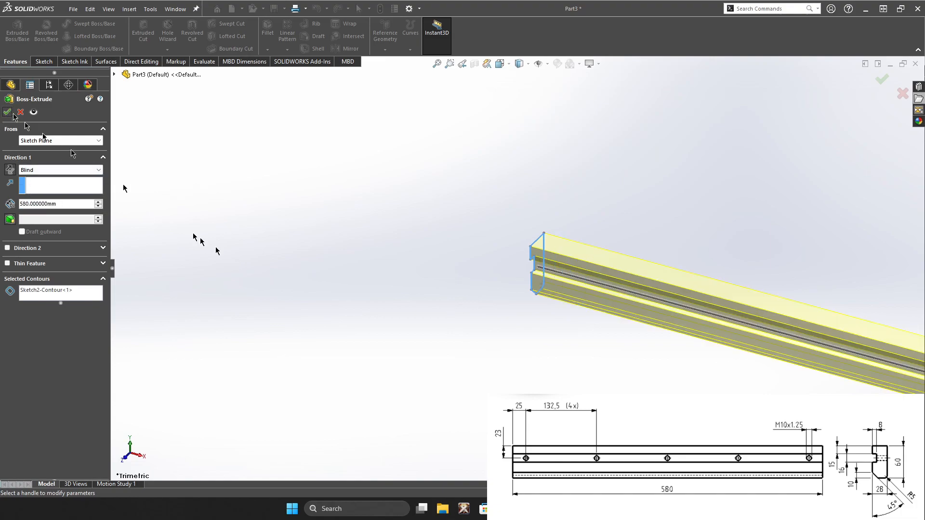
scroll(699, 376, "up", 3)
scroll(699, 376, "down", 3)
scroll(722, 265, "up", 2)
scroll(638, 193, "down", 3)
scroll(628, 189, "up", 1)
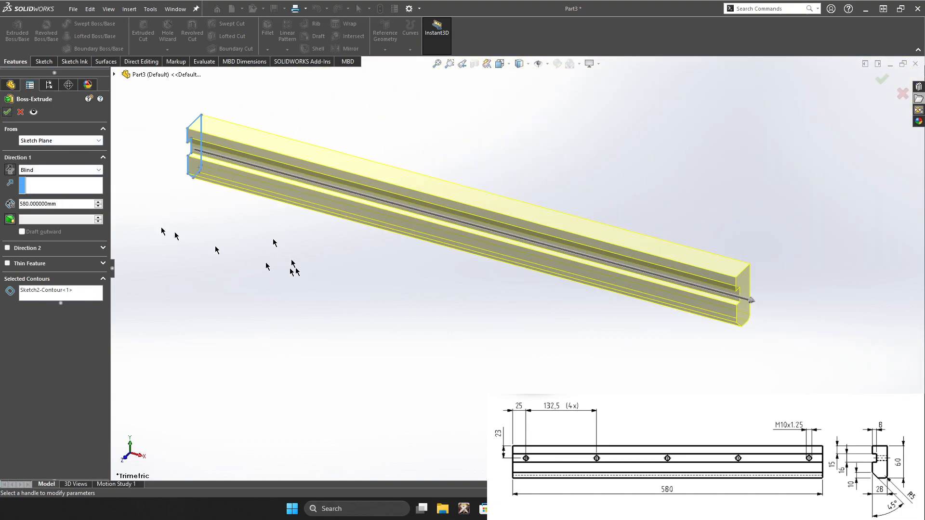
left_click(7, 112)
Set up an ANSI Metric bottoming tapped hole, size M10x1.25, with hole and thread both Through All
key("ctrl+1")
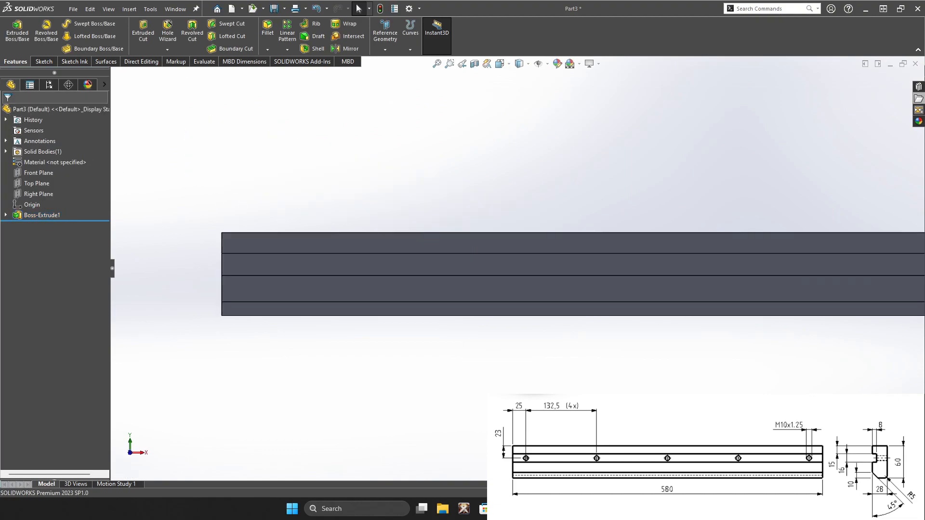
left_click(168, 30)
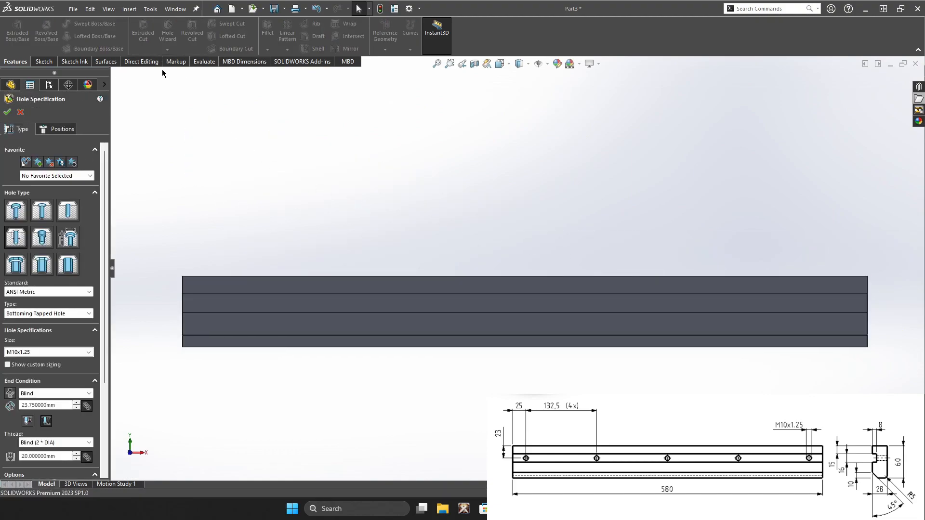
scroll(38, 260, "down", 3)
left_click(44, 262)
left_click(24, 273)
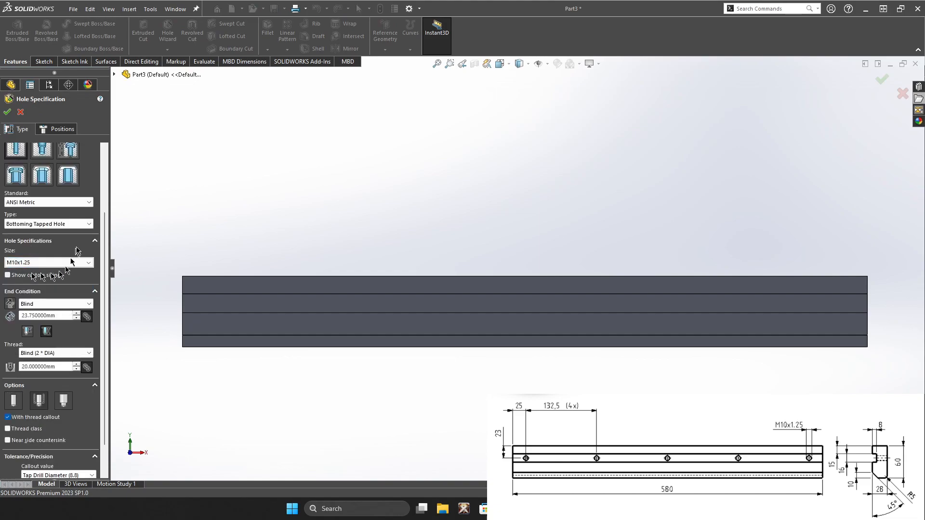
left_click(56, 304)
left_click(38, 317)
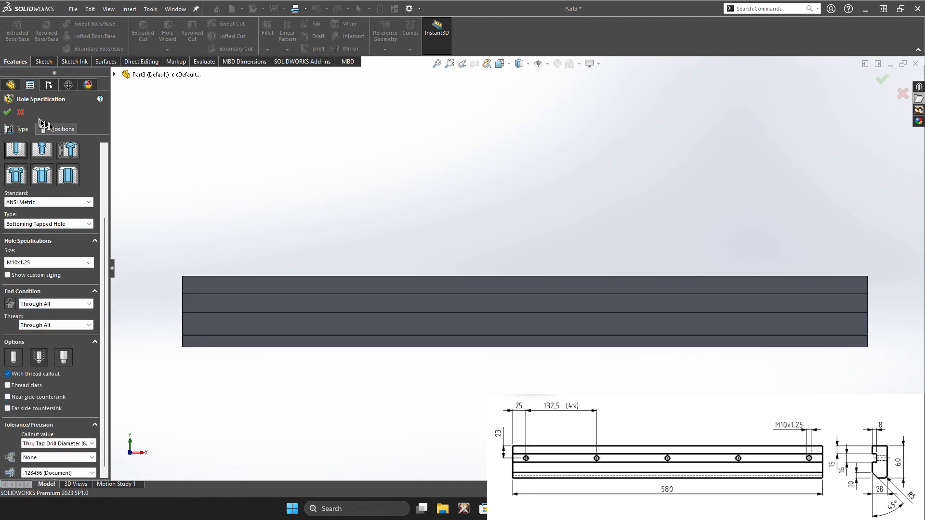
Place one M10x1.25 tapped hole on the groove's floor near the bar's origin end and finish the hole
left_click(43, 127)
left_click(206, 304)
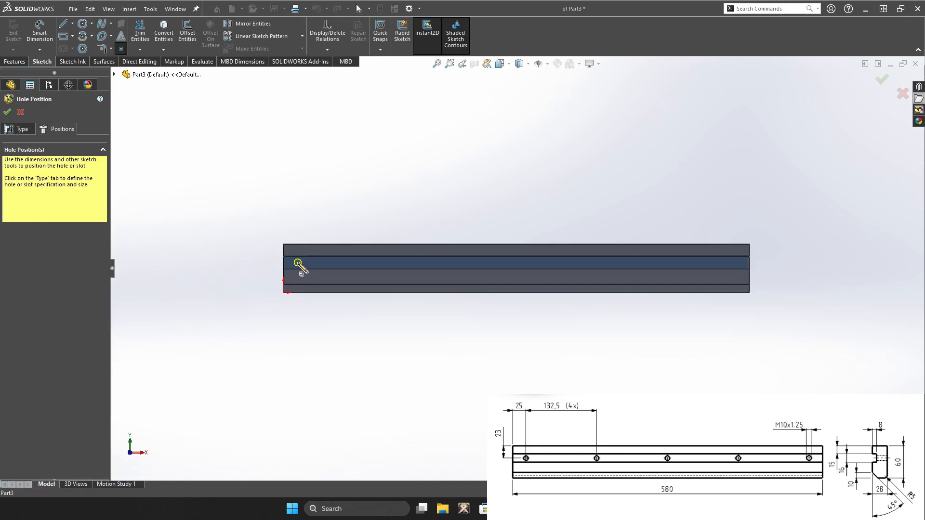
left_click(296, 264)
left_click(7, 112)
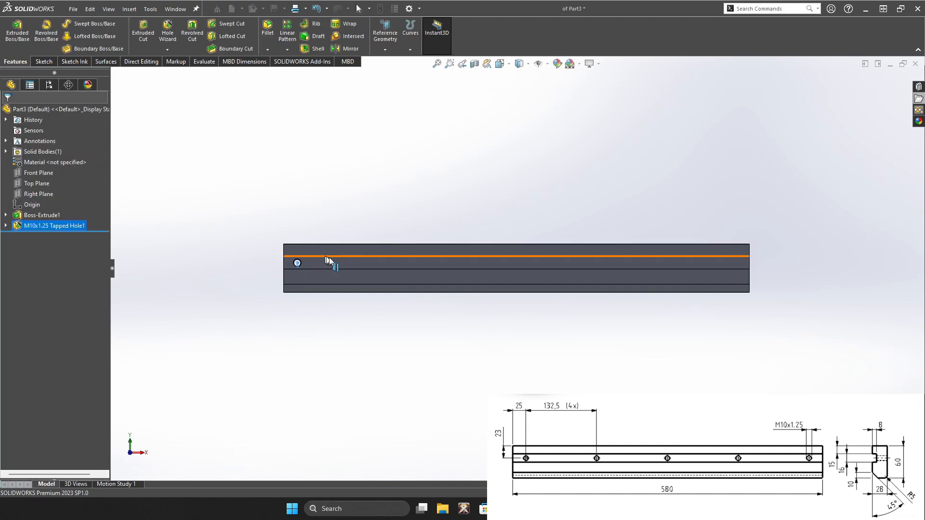
Open the M10x1.25 tapped hole feature for editing and go to its hole position
scroll(300, 259, "down", 7)
scroll(326, 261, "down", 1)
mouse_move(361, 285)
middle_mouse_down()
mouse_move(378, 287)
mouse_move(348, 285)
mouse_move(365, 286)
middle_mouse_up()
scroll(308, 236, "down", 4)
left_click(437, 371)
left_click(464, 331)
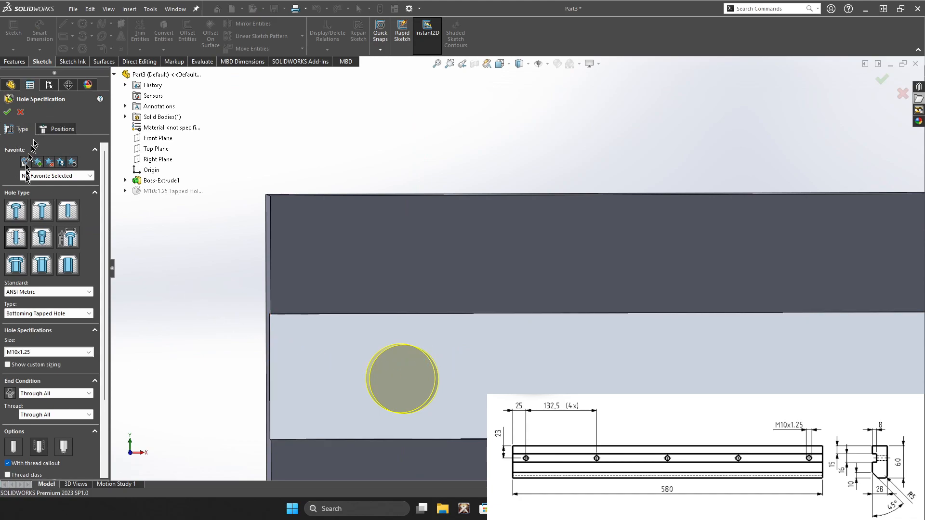
left_click(48, 129)
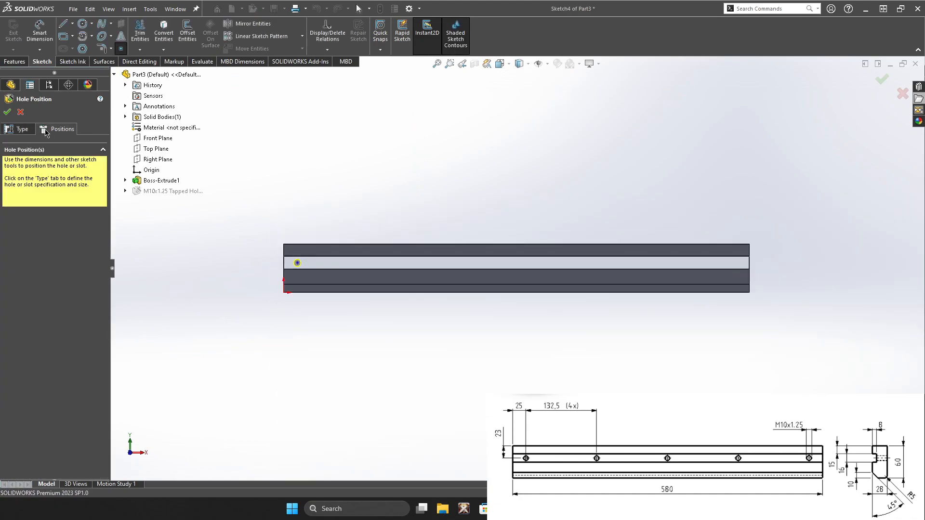
Dimension the hole's center 23 mm from the bar's end edge nearest the hole
scroll(366, 299, "down", 8)
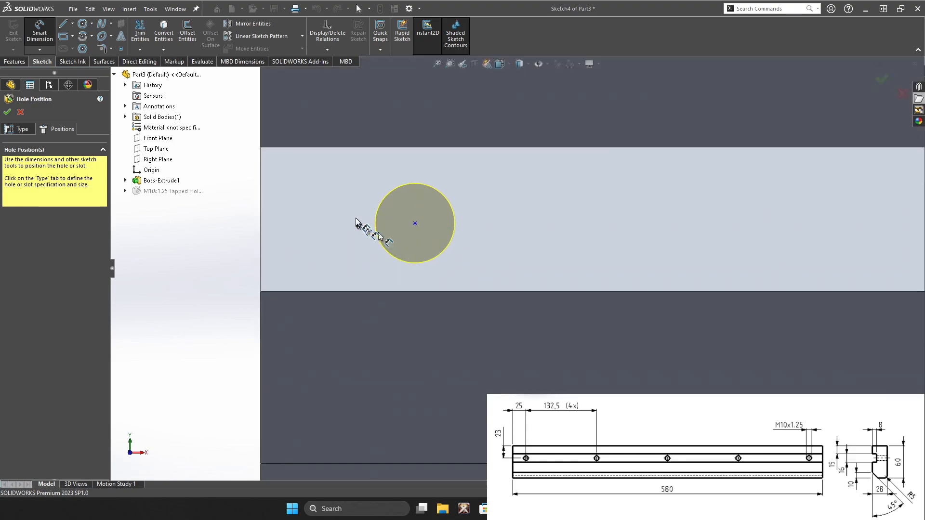
scroll(414, 216, "up", 2)
scroll(413, 217, "down", 2)
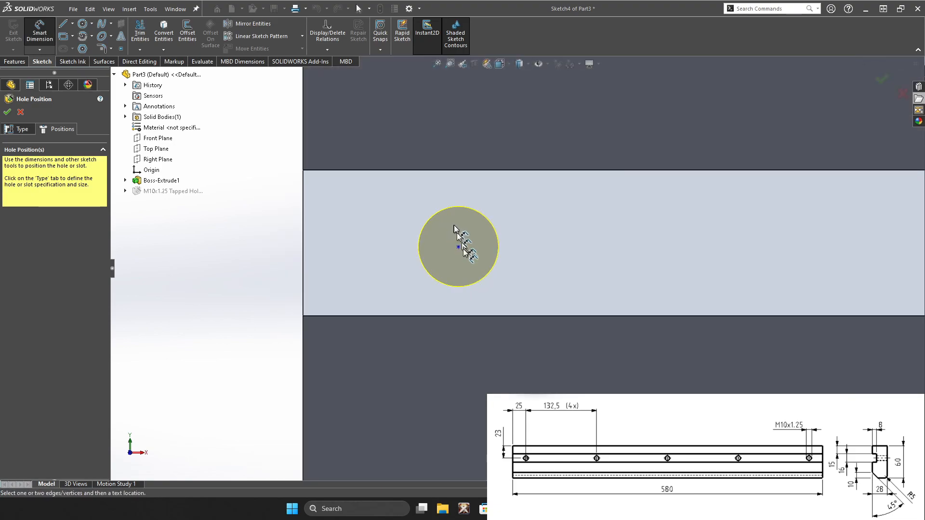
left_click(459, 250)
left_click(303, 246)
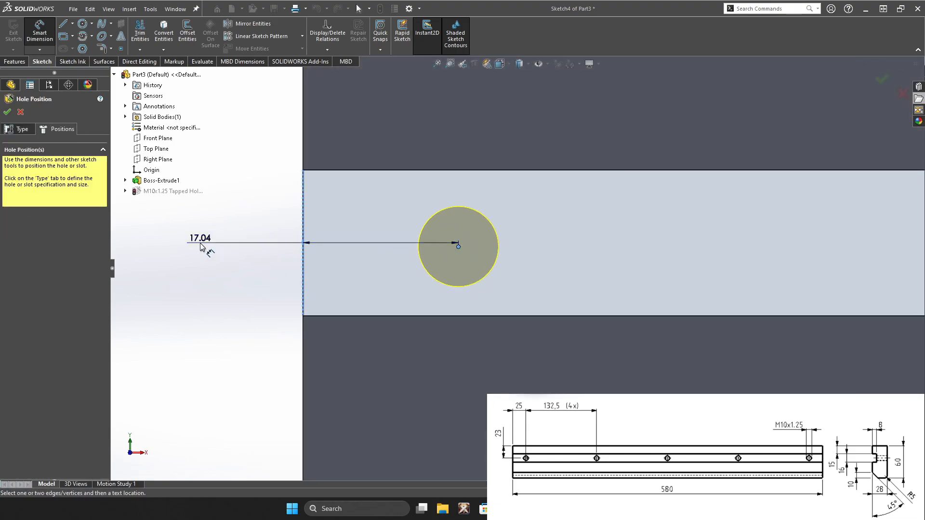
left_click(205, 243)
type("23")
key("Return")
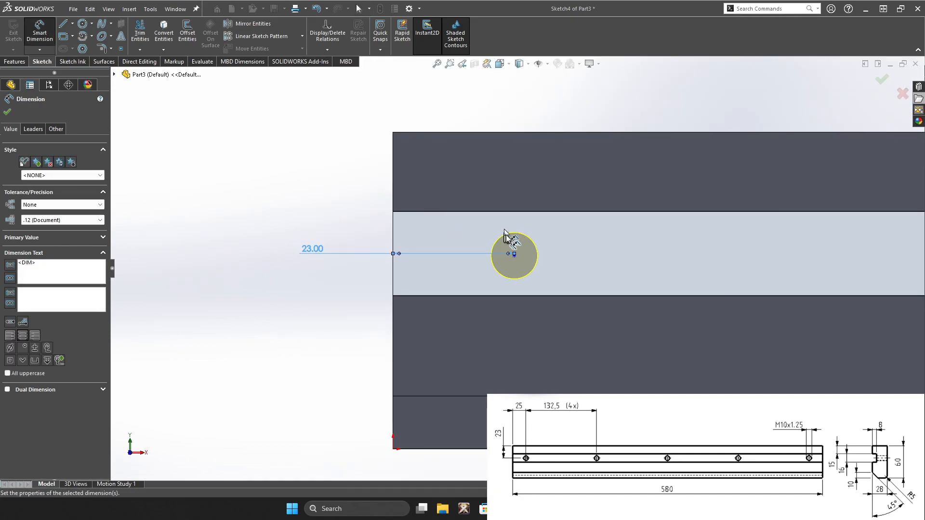
Set the hole center's distance from the bar's end edge to 25 mm
left_click(508, 232)
scroll(510, 239, "up", 1)
scroll(594, 203, "down", 1)
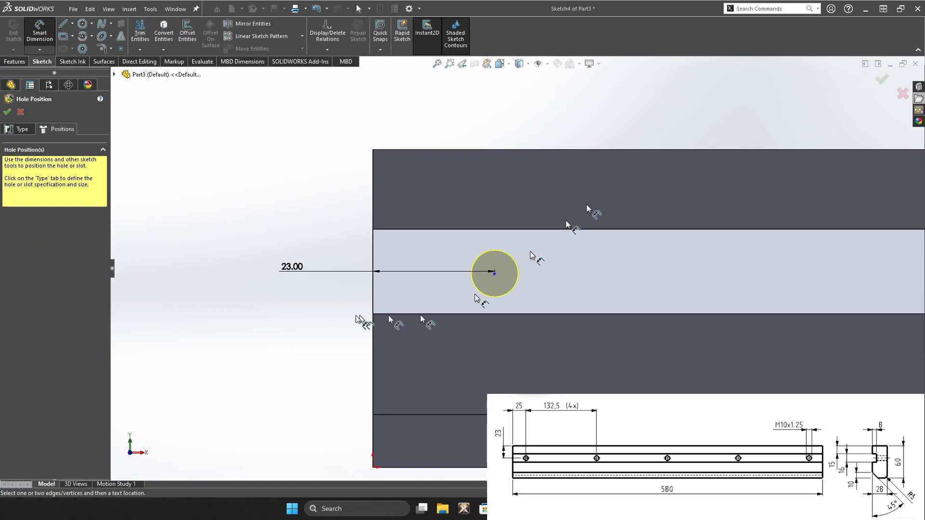
double_click(299, 272)
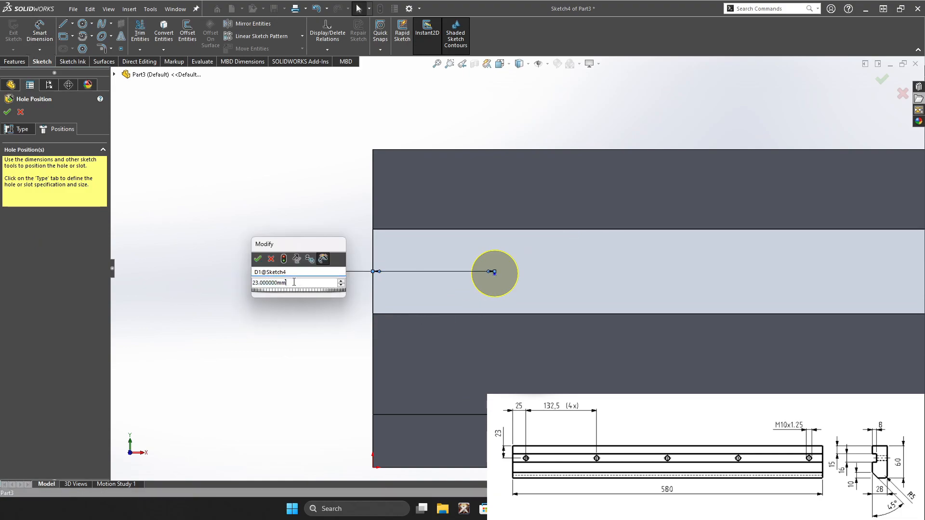
type("25")
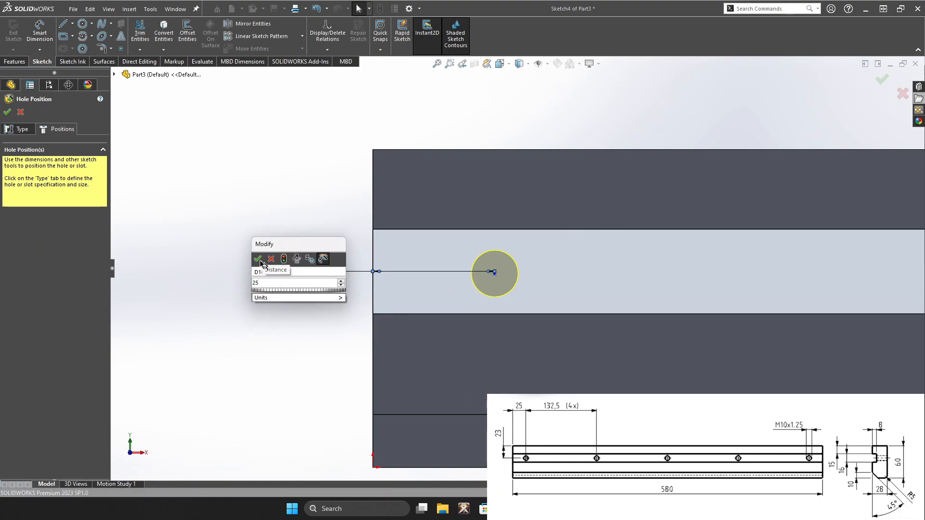
left_click(259, 260)
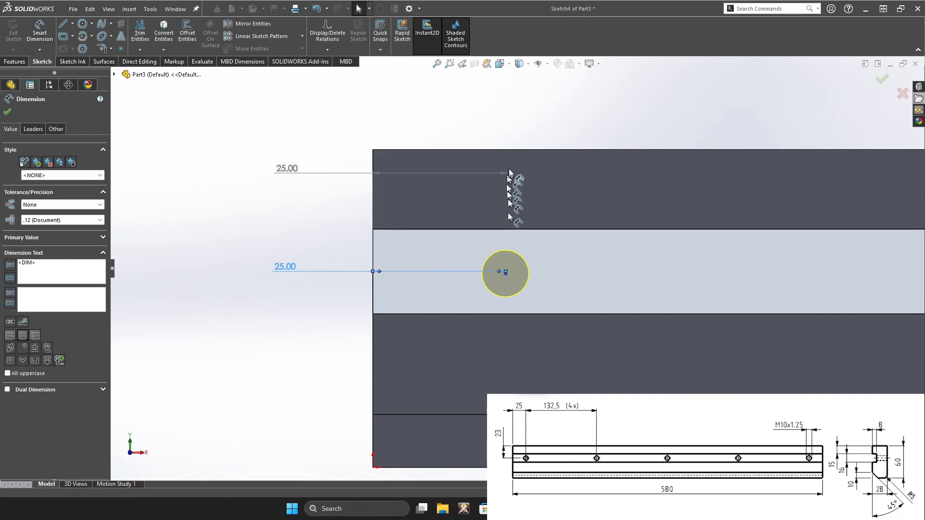
Dimension the hole's center 23 mm from the bar's upper long edge and accept the hole's position
left_click(506, 273)
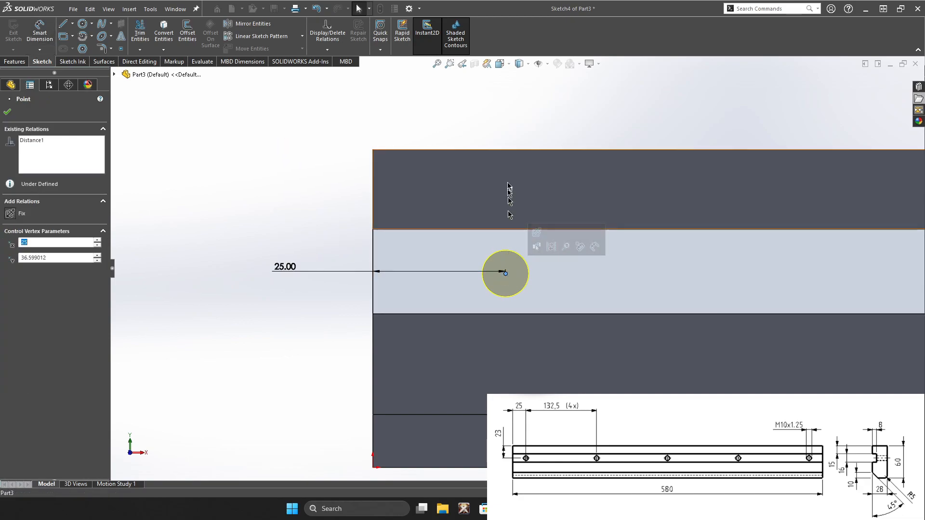
left_click(507, 149)
left_click(506, 274)
left_click(40, 31)
left_click(506, 273)
left_click(506, 150)
left_click(501, 125)
type("23")
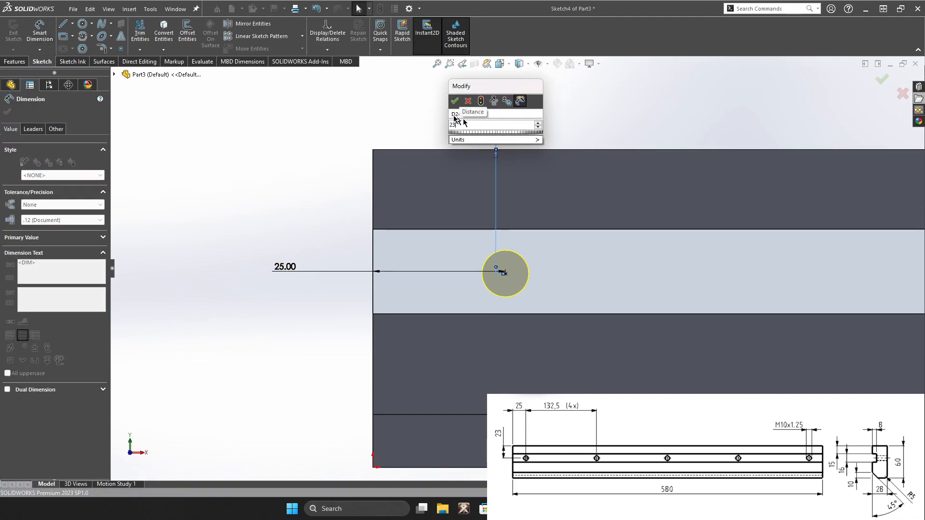
left_click(455, 100)
key("Escape")
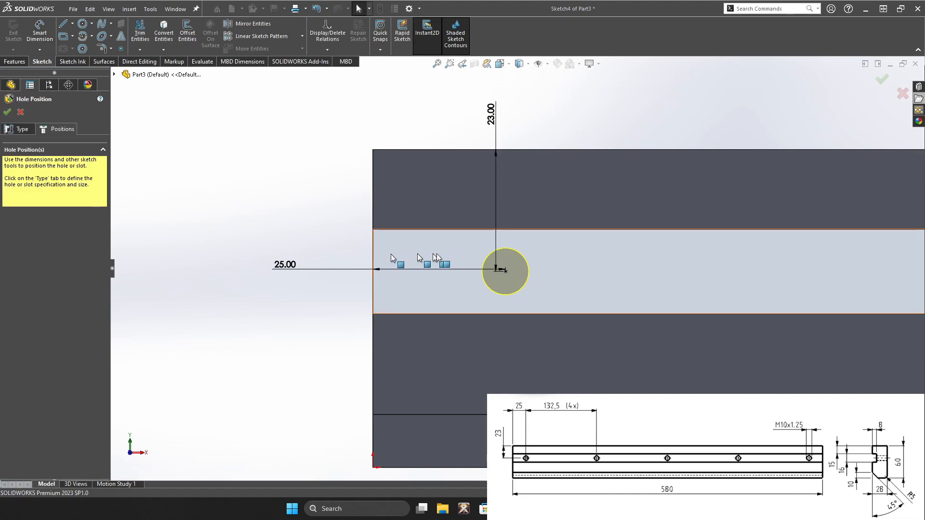
scroll(465, 267, "up", 5)
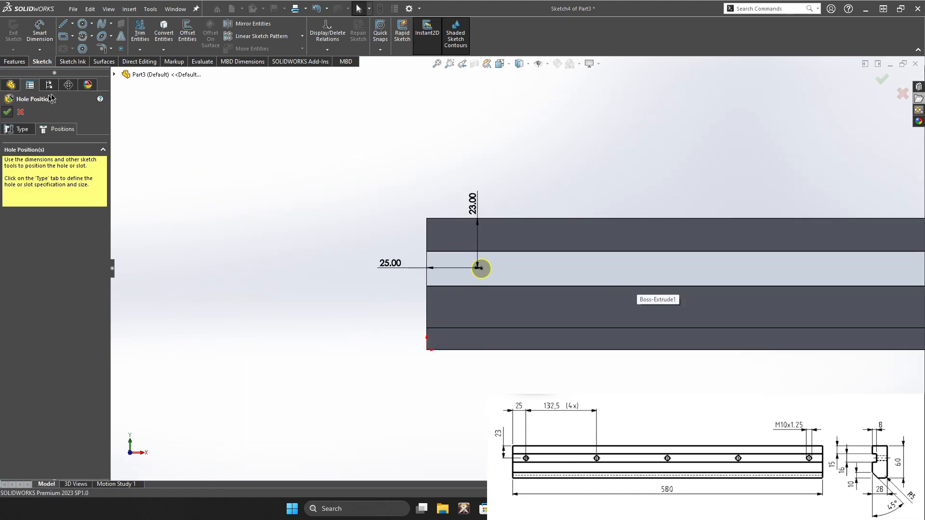
left_click(7, 111)
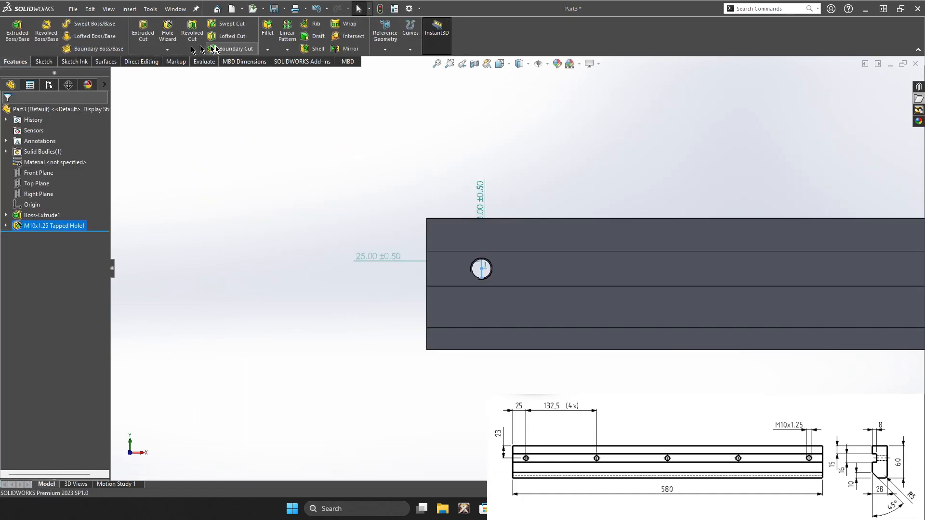
Create a linear pattern of the tapped hole along the groove's edge with 132.5 mm spacing and 5 instances
left_click(287, 33)
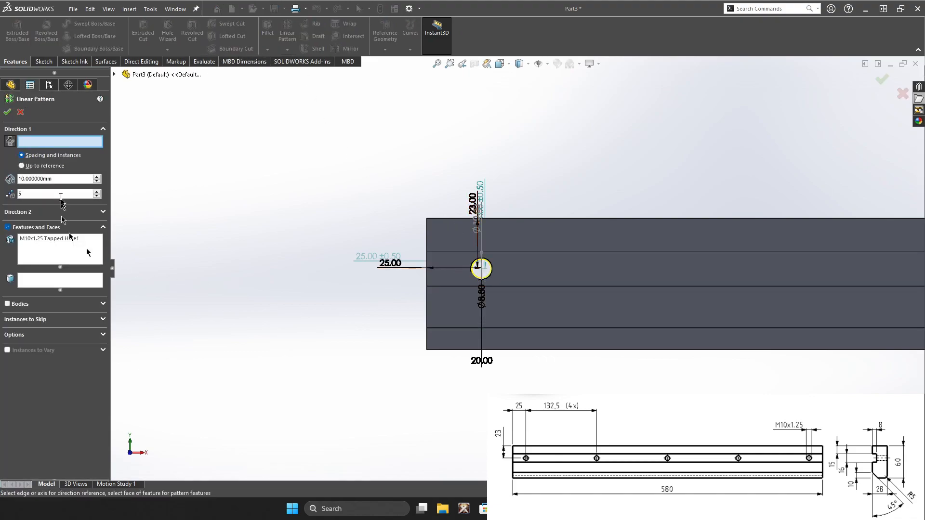
left_click(553, 287)
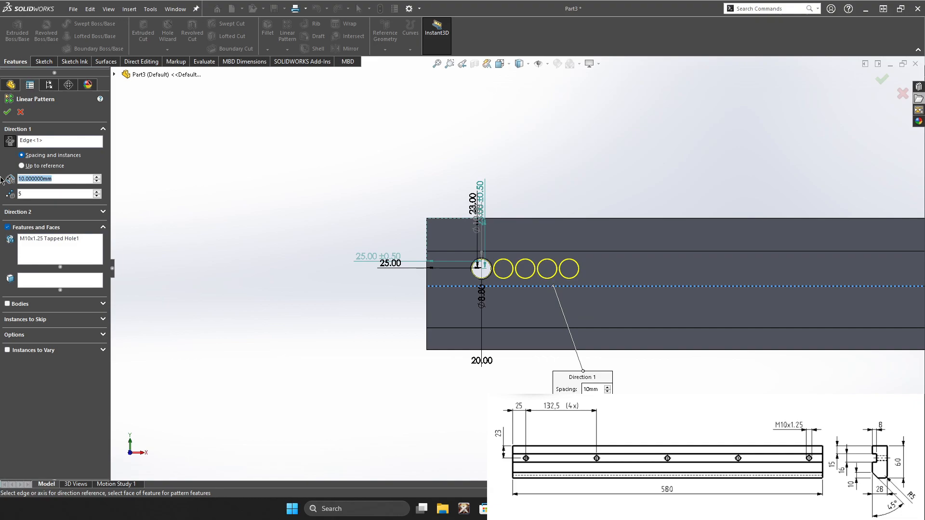
type("132.5")
left_click(50, 166)
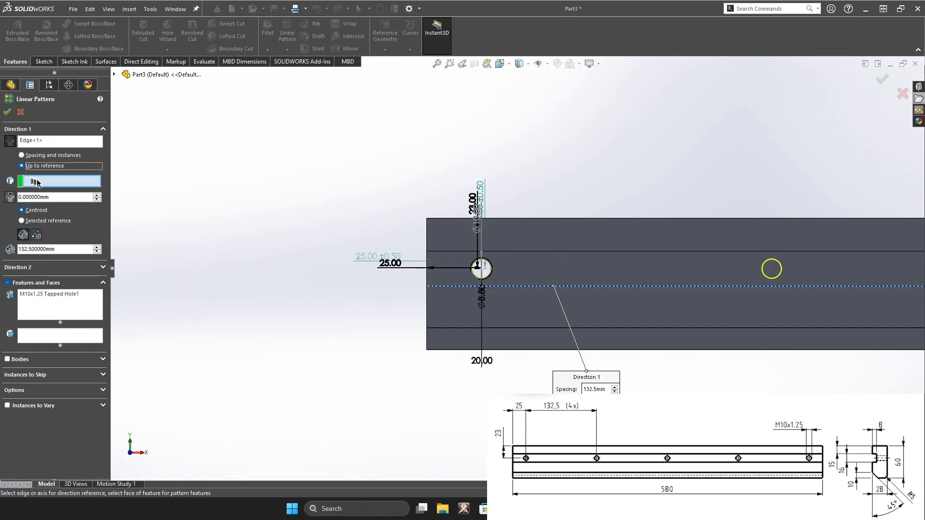
left_click(36, 156)
scroll(612, 340, "down", 4)
scroll(776, 333, "up", 11)
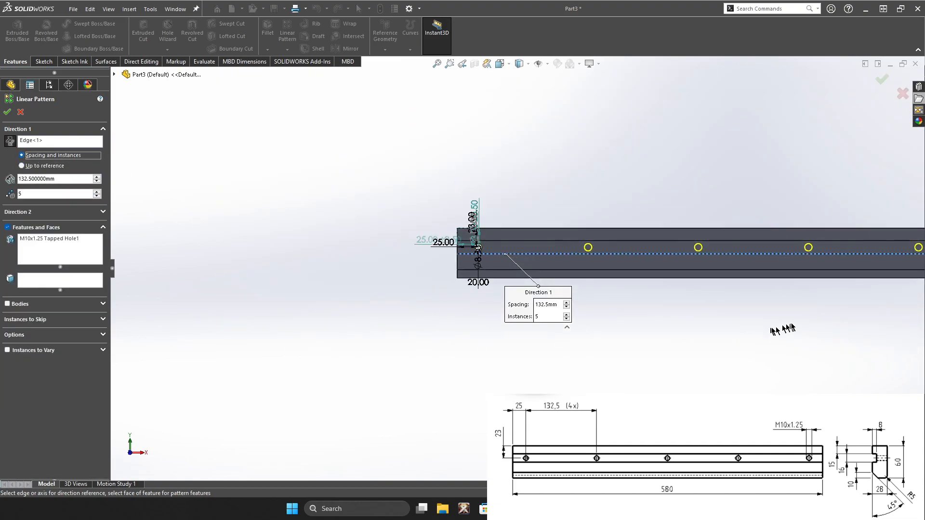
scroll(830, 289, "down", 4)
scroll(518, 269, "up", 2)
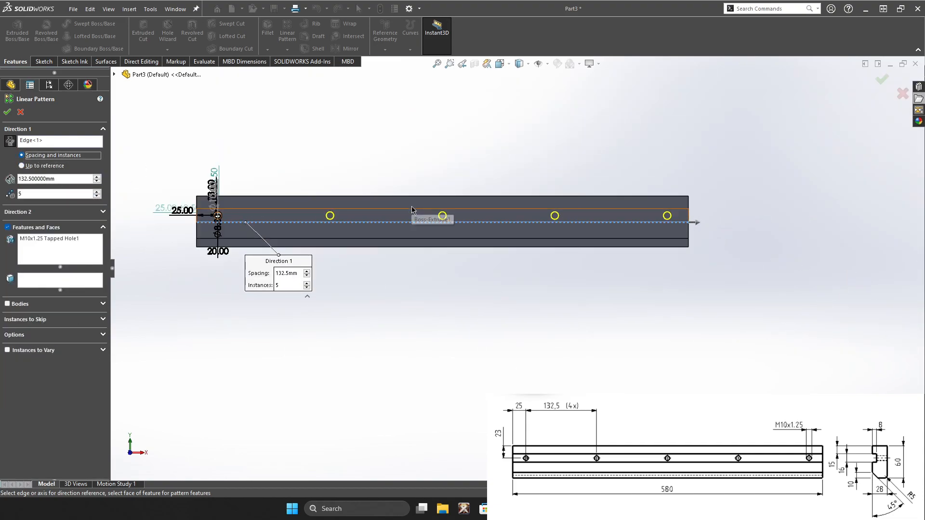
left_click(7, 110)
middle_click_drag(393, 260, 315, 252)
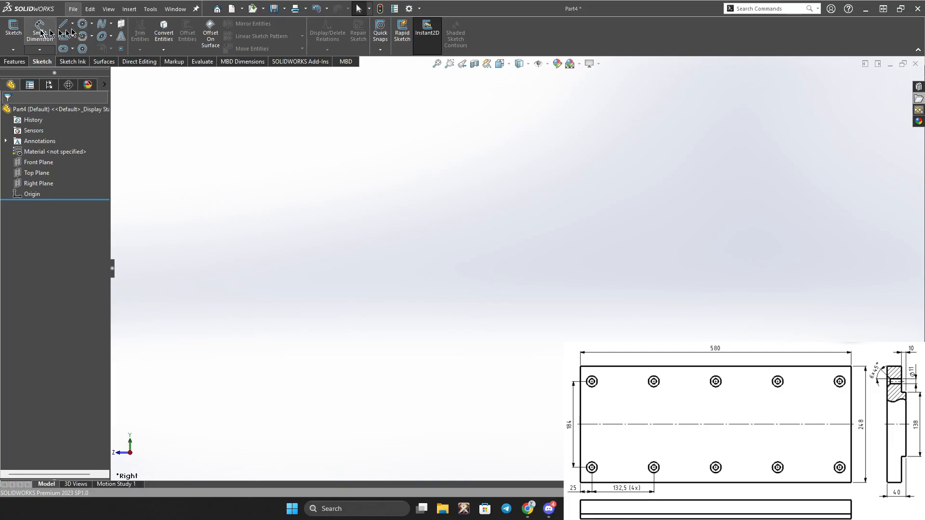
Sketch a closed stepped profile on the new part's Right Plane, with a shoulder corner at the origin and a narrower section projecting below
left_click(13, 29)
left_click(375, 263)
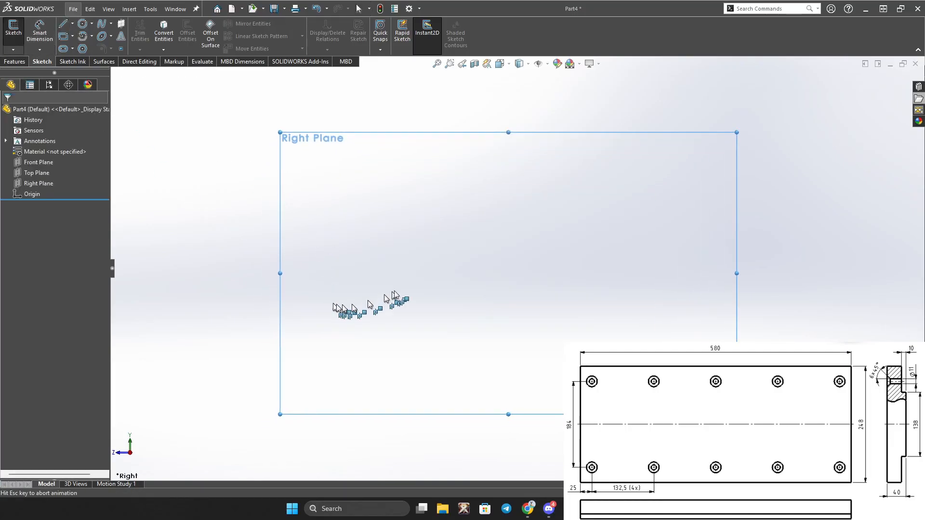
left_click(318, 243)
left_click(318, 202)
left_click(625, 203)
left_click(625, 244)
left_click(578, 244)
left_click(578, 268)
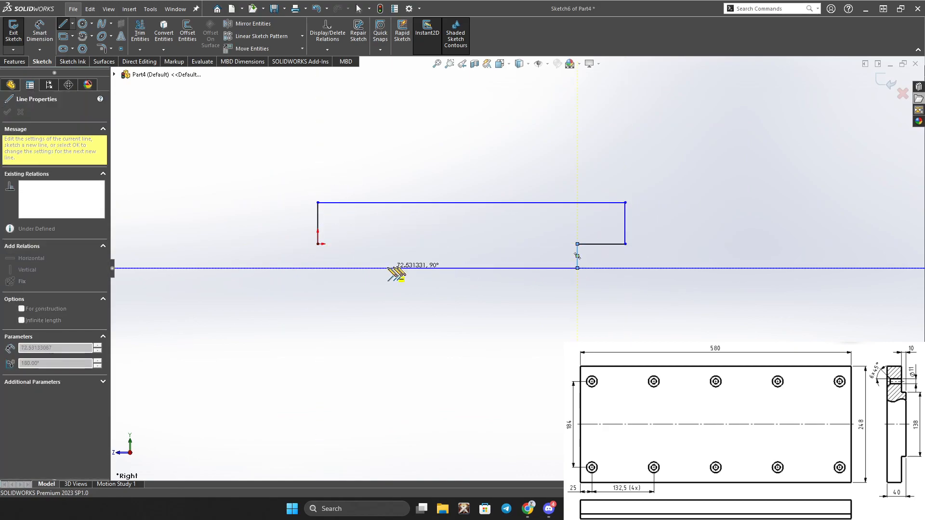
left_click(388, 244)
left_click(318, 244)
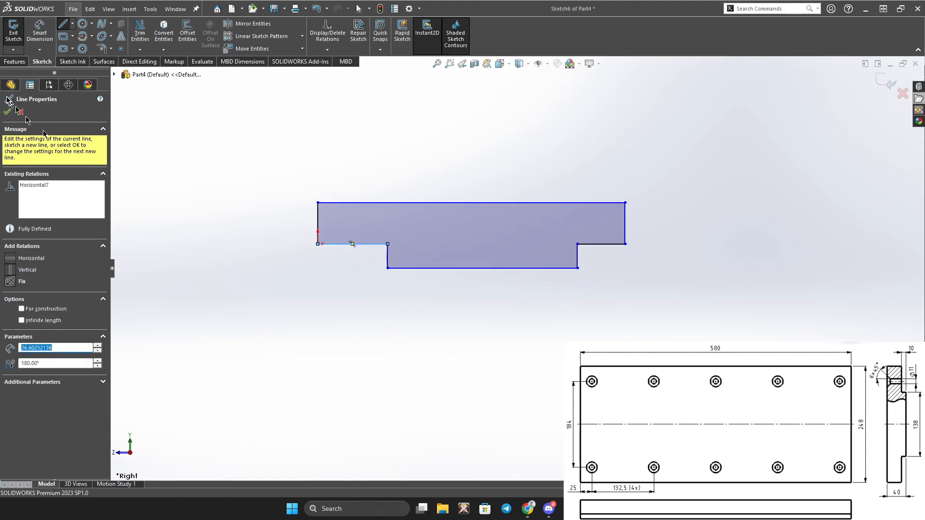
Dimension the profile's upper edge to 248 mm and the projecting section's lower edge to 138 mm
left_click(39, 31)
left_click(488, 202)
left_click(478, 144)
type("248")
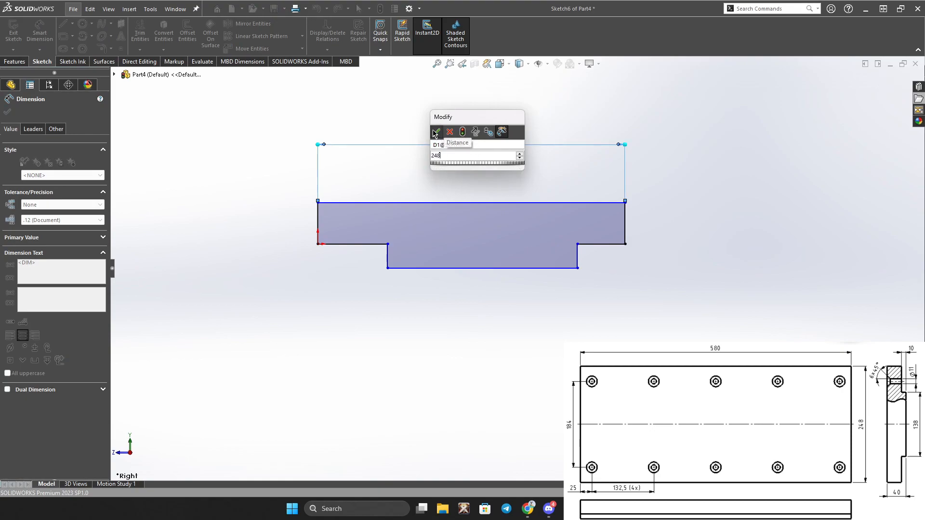
key("Return")
left_click(484, 268)
left_click(477, 324)
type("1")
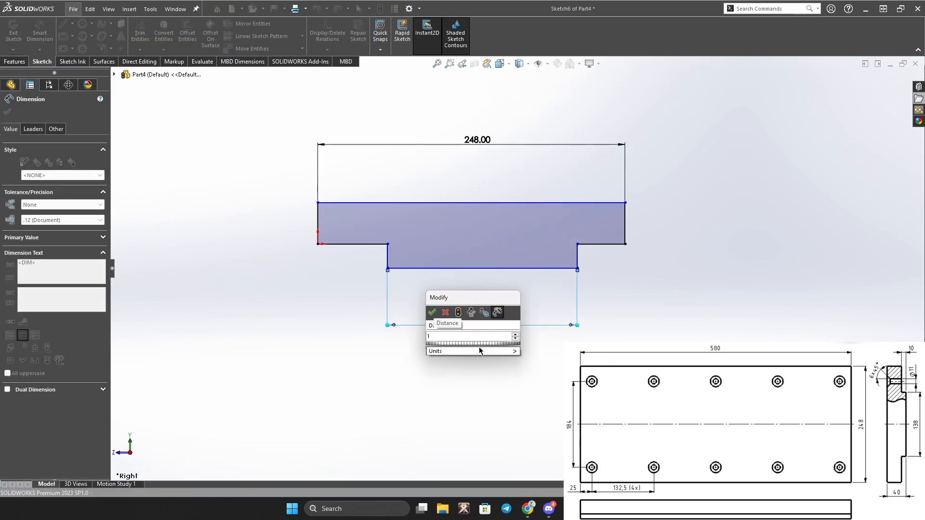
type("38")
key("Return")
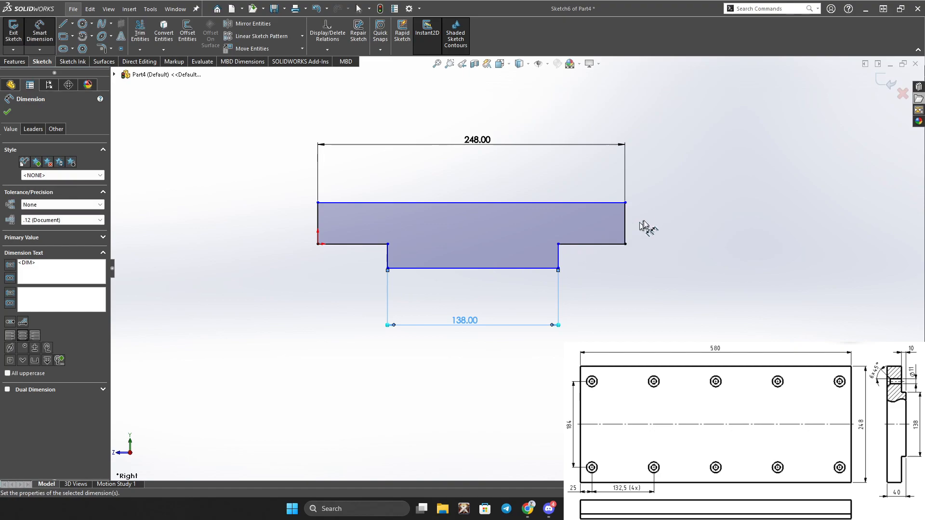
Dimension the profile's overall height to 40 mm and the projecting section's height to 10 mm
left_click(561, 208)
left_click(512, 268)
left_click(725, 236)
type("40")
left_click(686, 217)
scroll(552, 228, "down", 3)
key("Escape")
left_click(40, 32)
left_click(563, 263)
left_click(744, 268)
type("10")
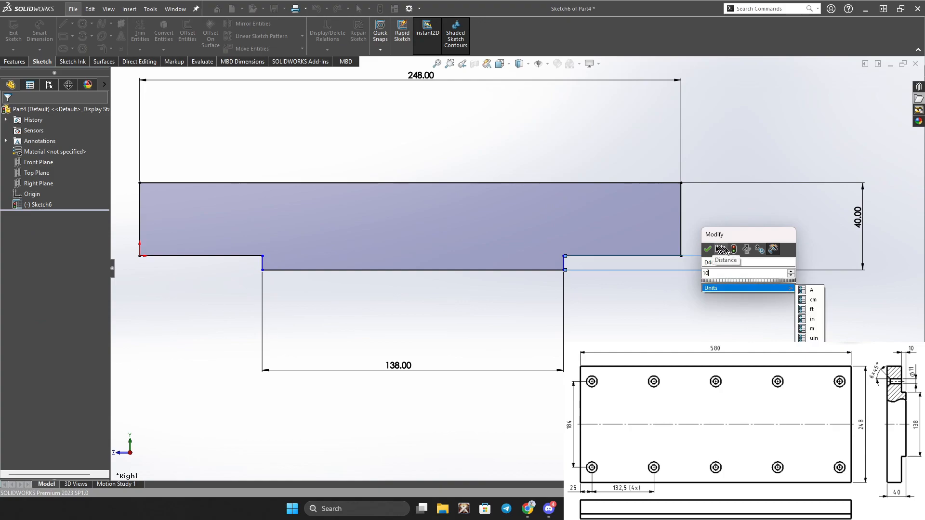
left_click(708, 249)
left_click(9, 108)
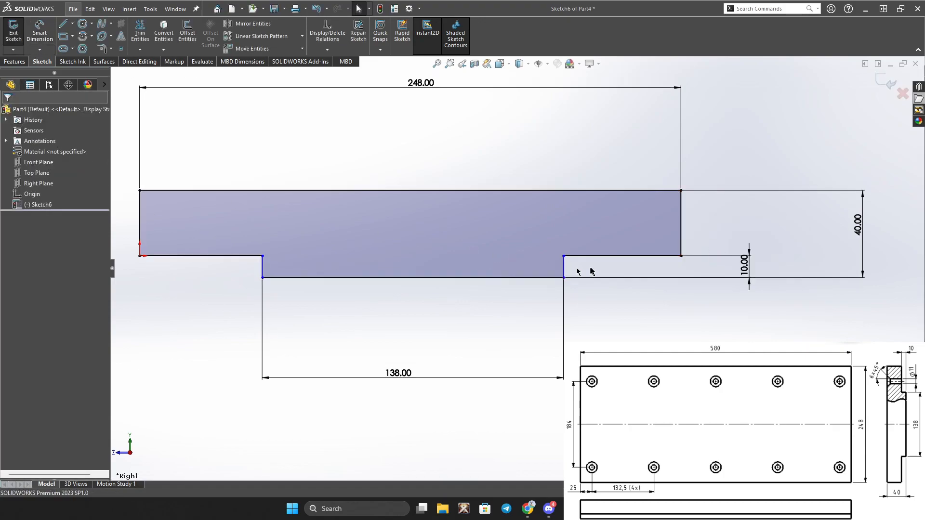
Make the two horizontal shoulder lines beside the projecting section equal in length
left_click(607, 262)
left_click(203, 257, "ctrl")
left_click(25, 286)
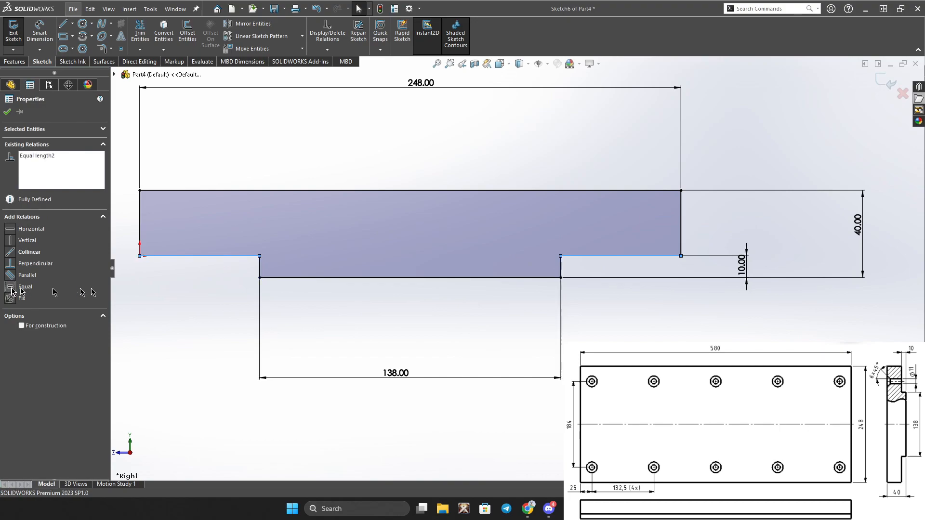
left_click(561, 267)
key("Escape")
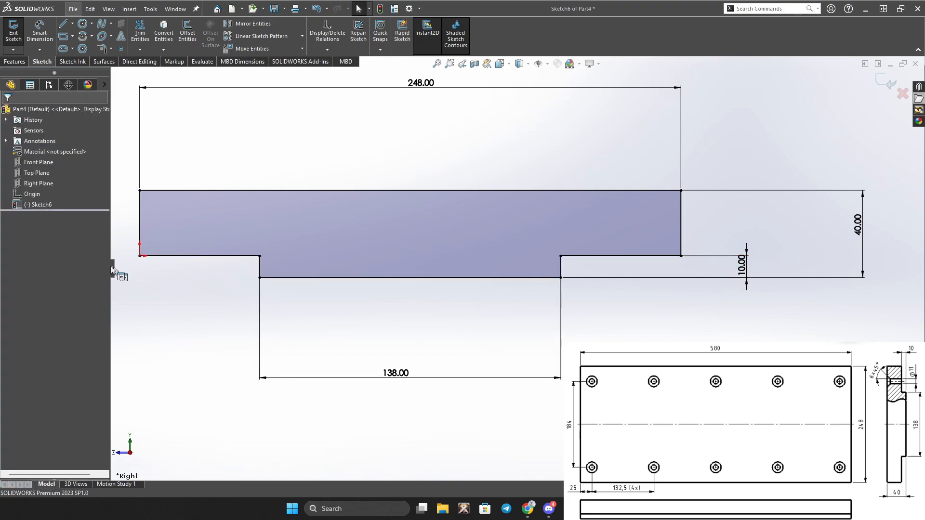
Apply an equal relation to the projecting section's two short vertical sides and exit the sketch
left_click(264, 269)
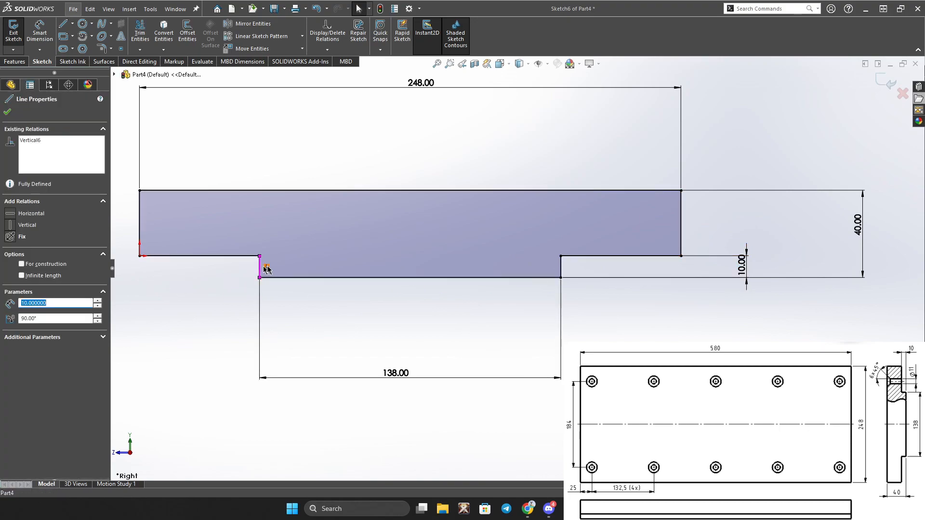
left_click(561, 270, "ctrl")
left_click(9, 288)
left_click(6, 113)
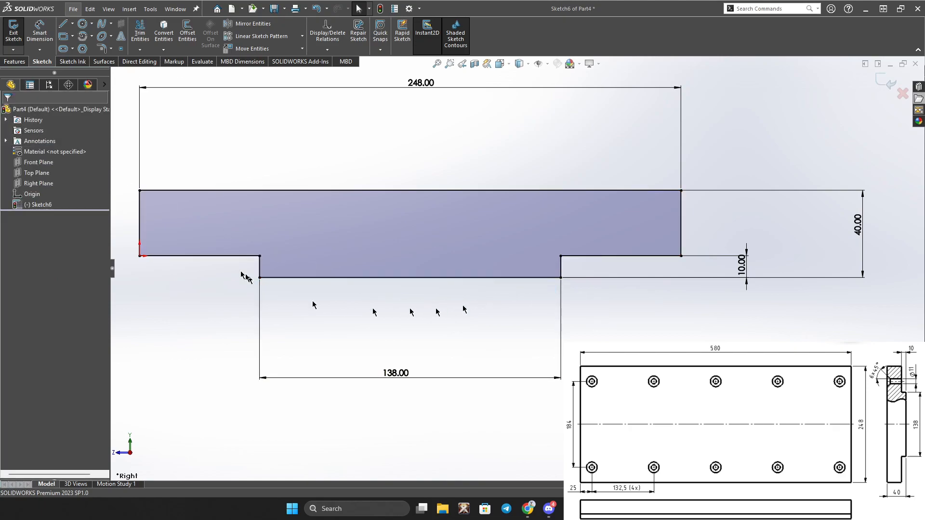
left_click(195, 257)
key("Escape")
left_click(19, 39)
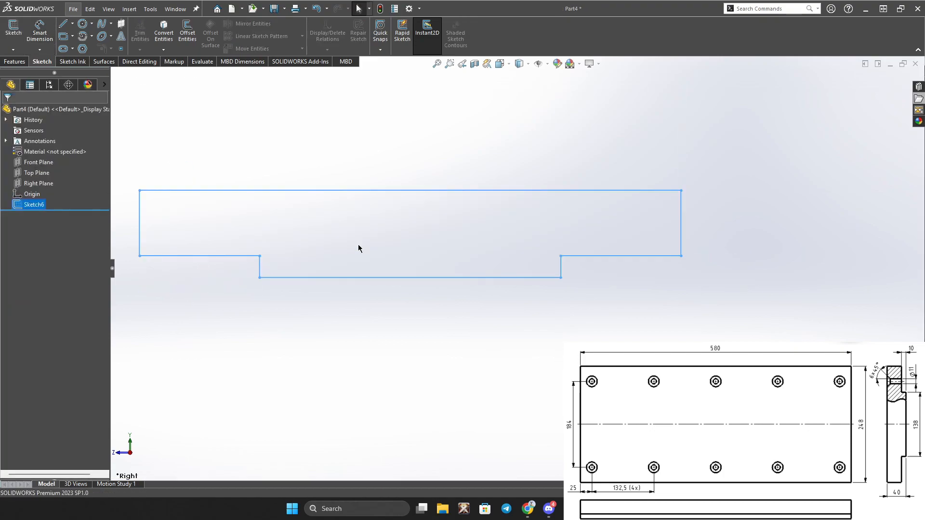
Extrude the stepped profile sketch as a blind boss 580 mm deep
double_click(43, 206)
left_click(192, 191)
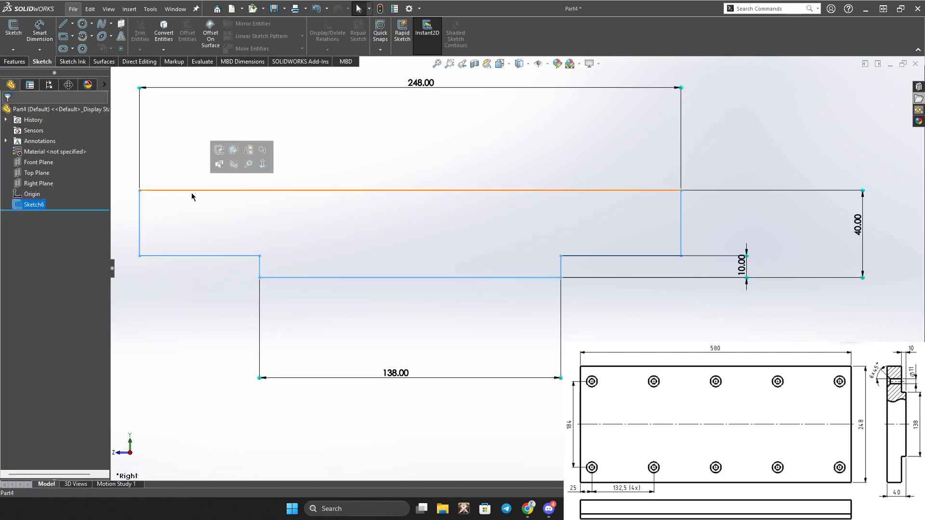
left_click(14, 61)
left_click(15, 34)
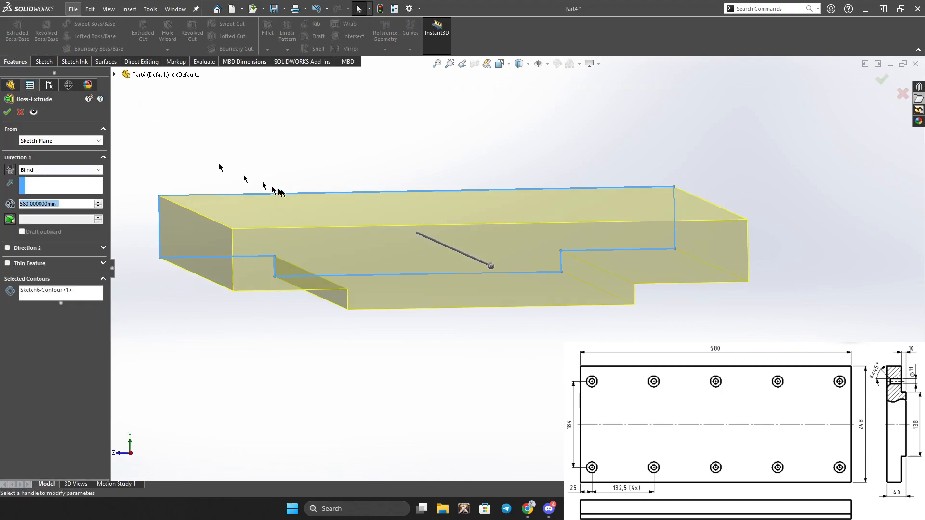
left_click(6, 112)
Start a sketch on the plate's large flat face and draw a circle about 39 mm in diameter near one corner
middle_click_drag(674, 357, 665, 334)
scroll(677, 333, "down", 2)
left_click(507, 236)
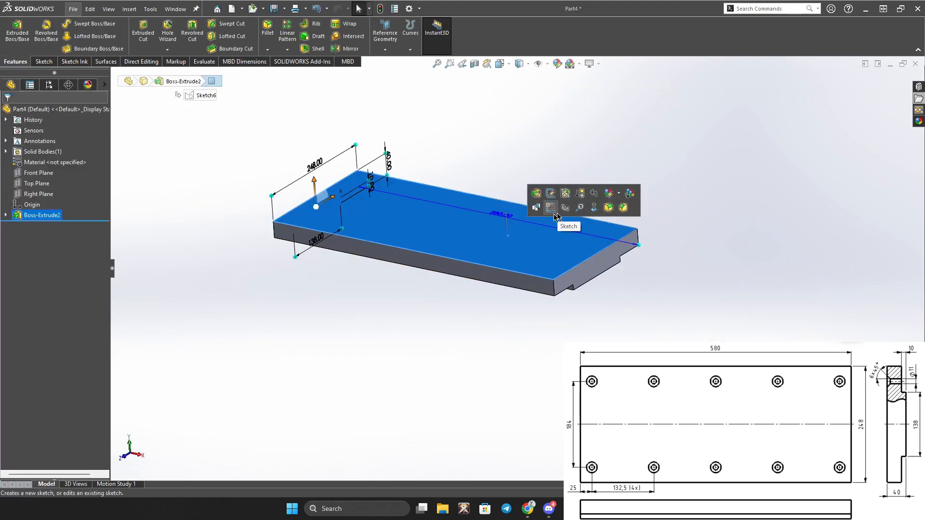
left_click(594, 208)
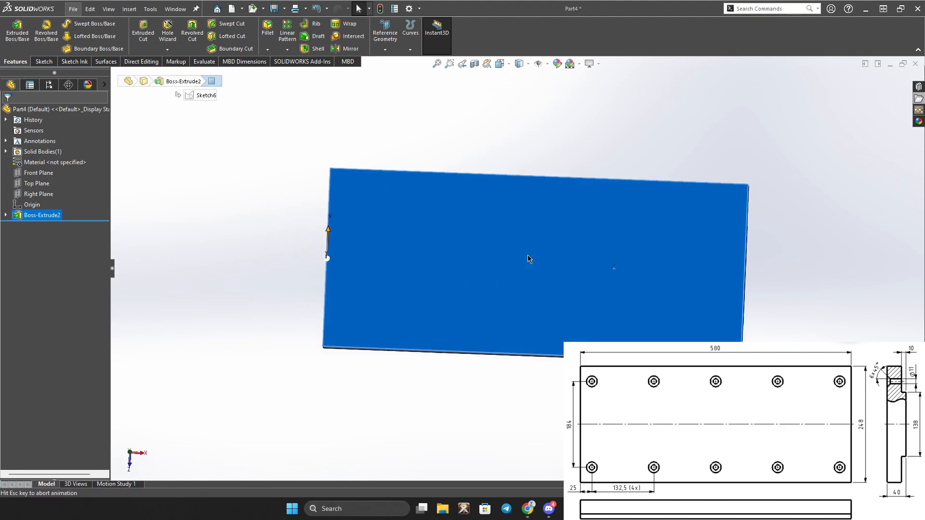
right_click(439, 247)
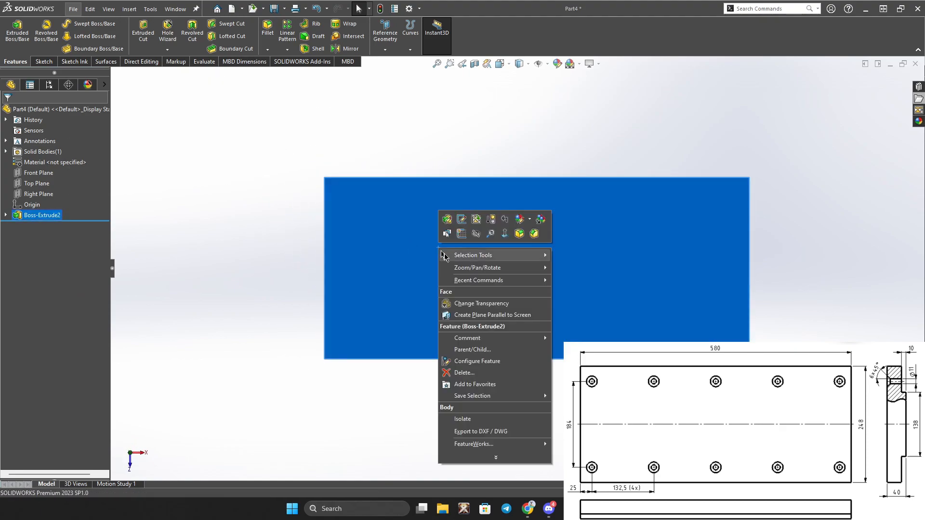
left_click(462, 234)
scroll(333, 207, "down", 3)
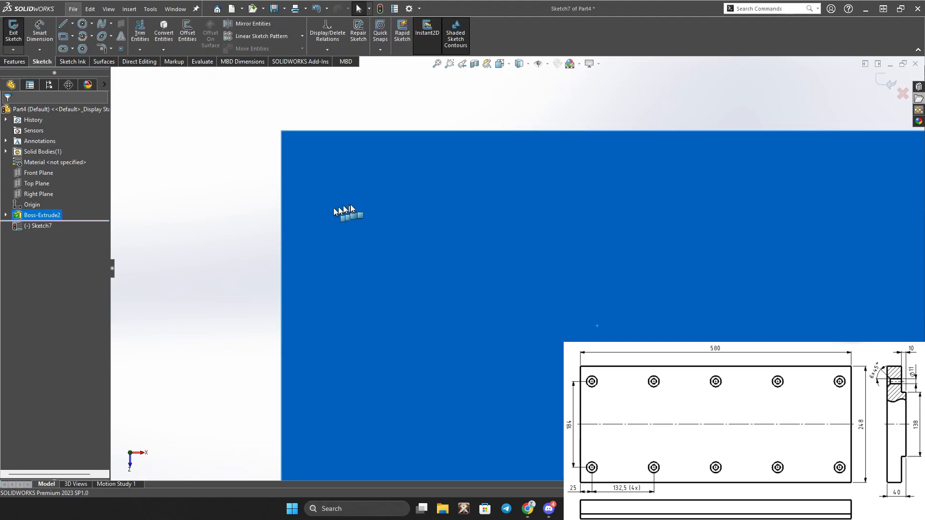
scroll(587, 313, "up", 2)
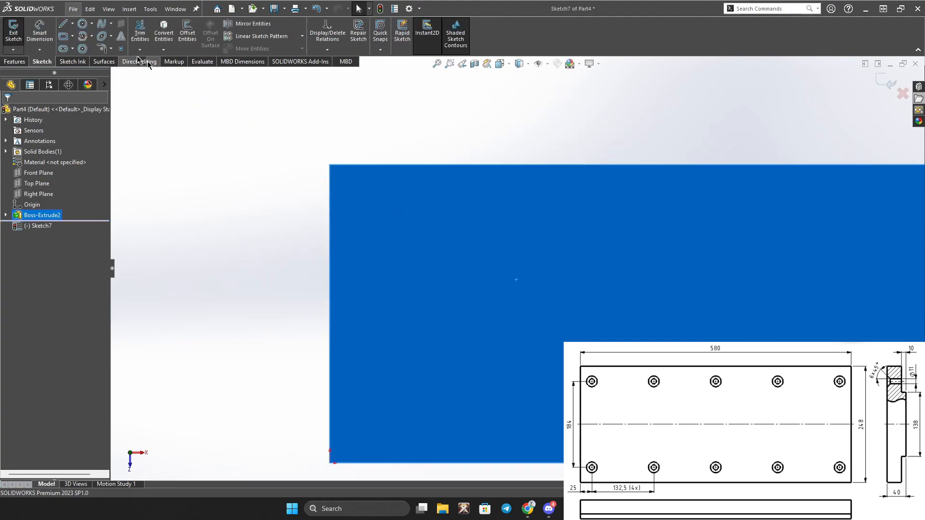
left_click(82, 27)
left_click(378, 193)
left_click(394, 210)
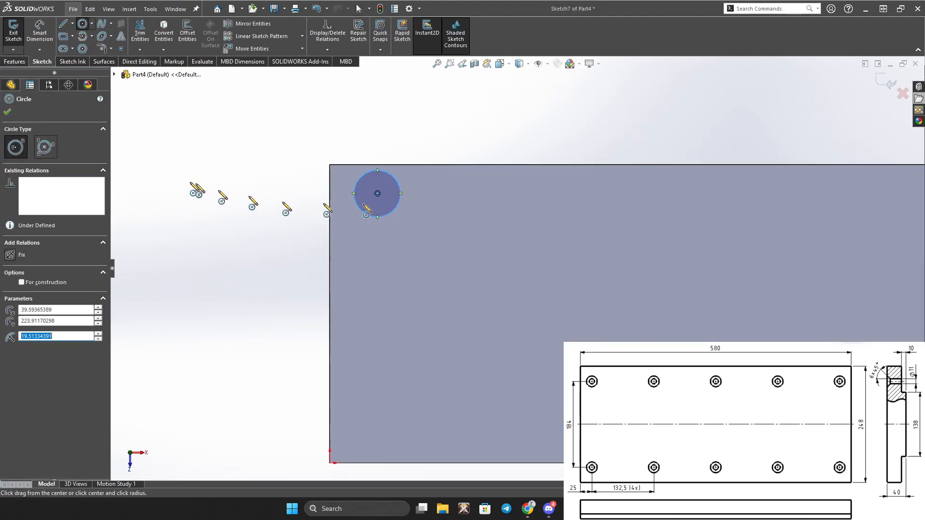
left_click(11, 114)
Dimension the circle's centre 32 mm from the plate's long edge and 25 mm from its short edge
left_click(41, 35)
left_click(376, 171)
left_click(378, 165)
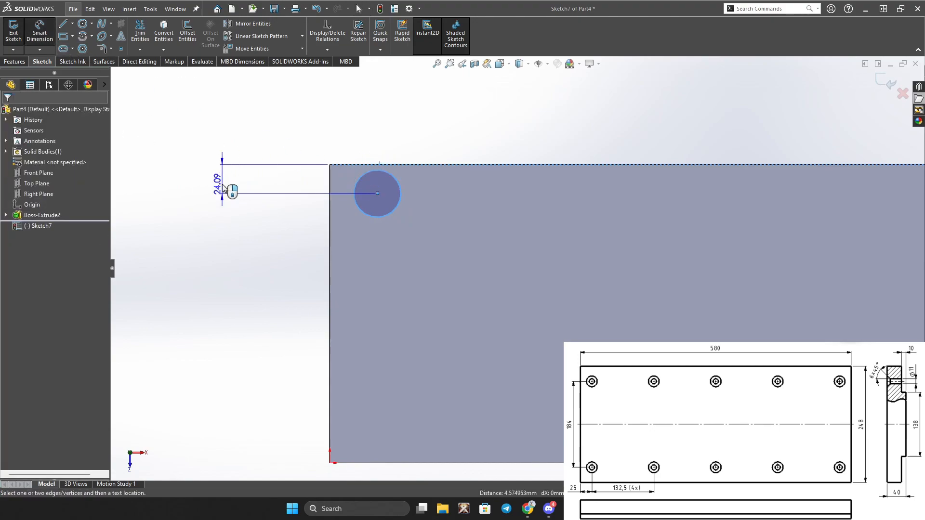
left_click(222, 186)
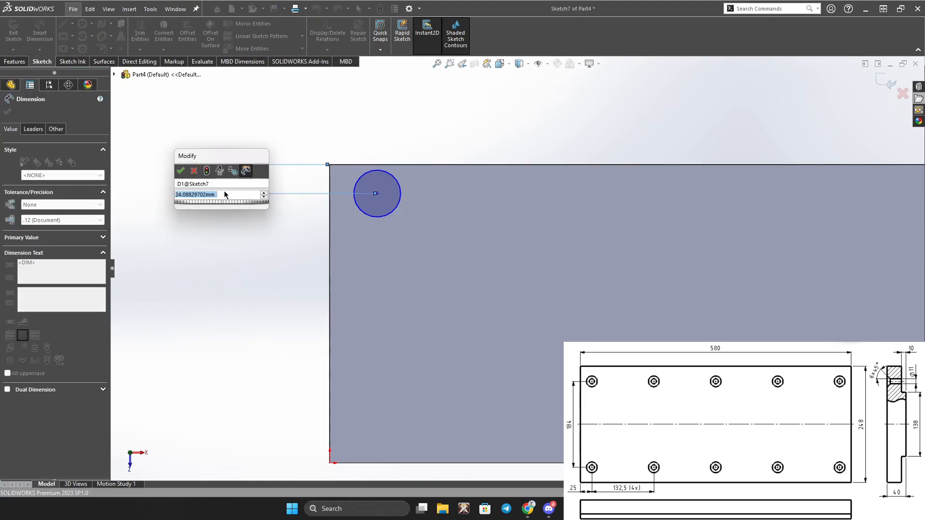
key("Return")
left_click(357, 202)
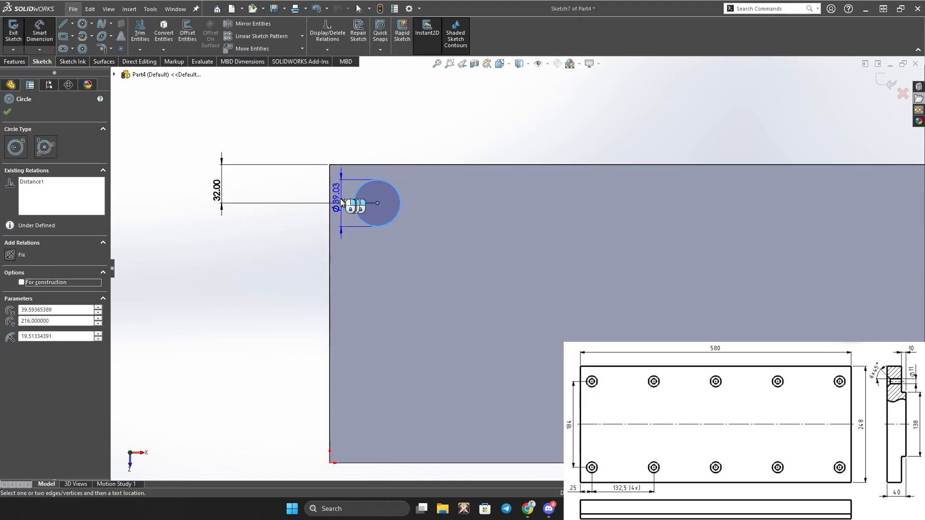
left_click(330, 199)
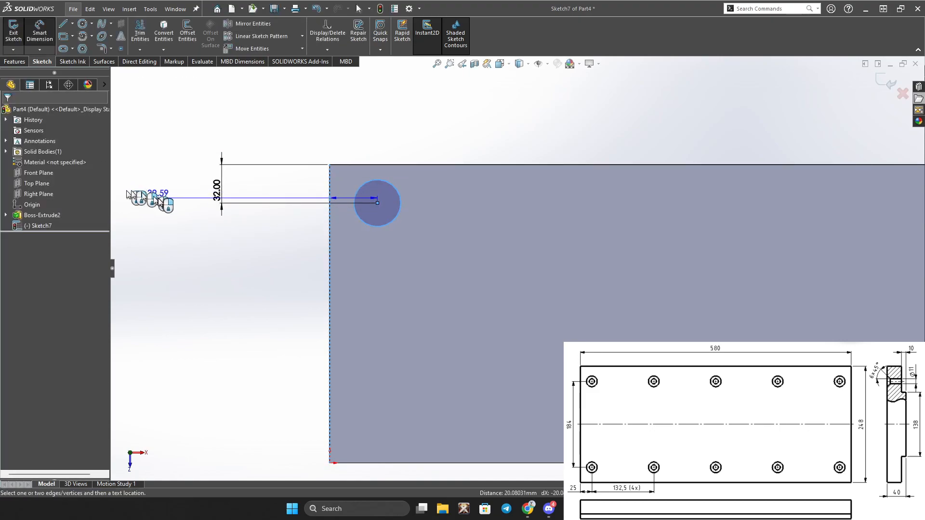
left_click(161, 198)
type("25")
key("Return")
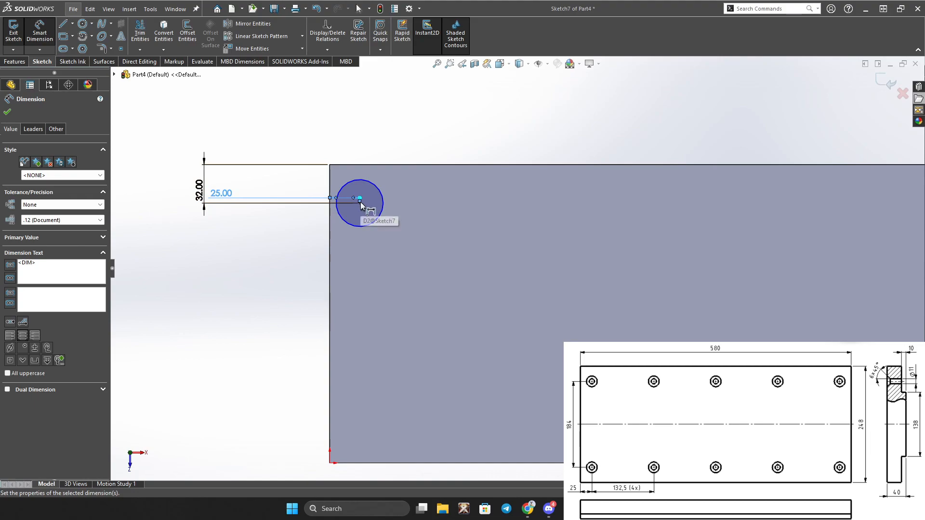
left_click_drag(360, 201, 264, 221)
right_click(265, 221)
left_click(227, 241)
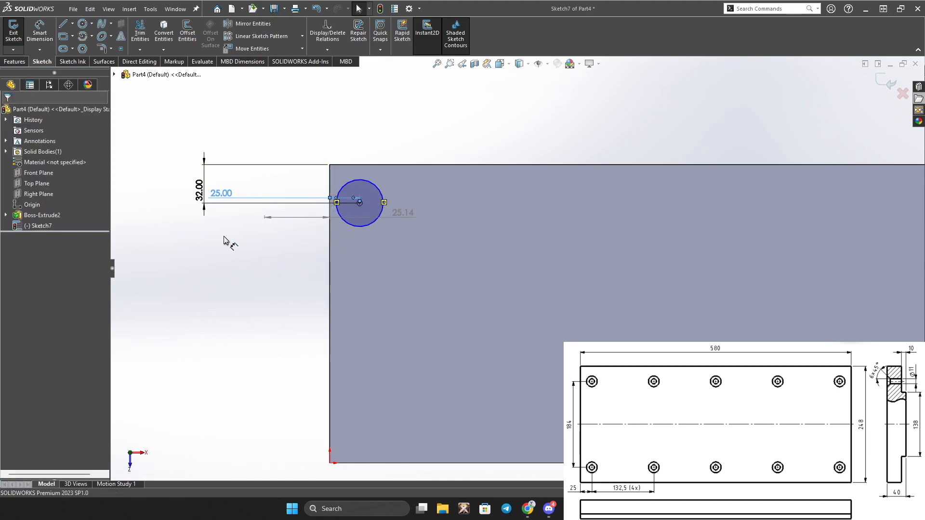
left_click(360, 227)
left_click(8, 112)
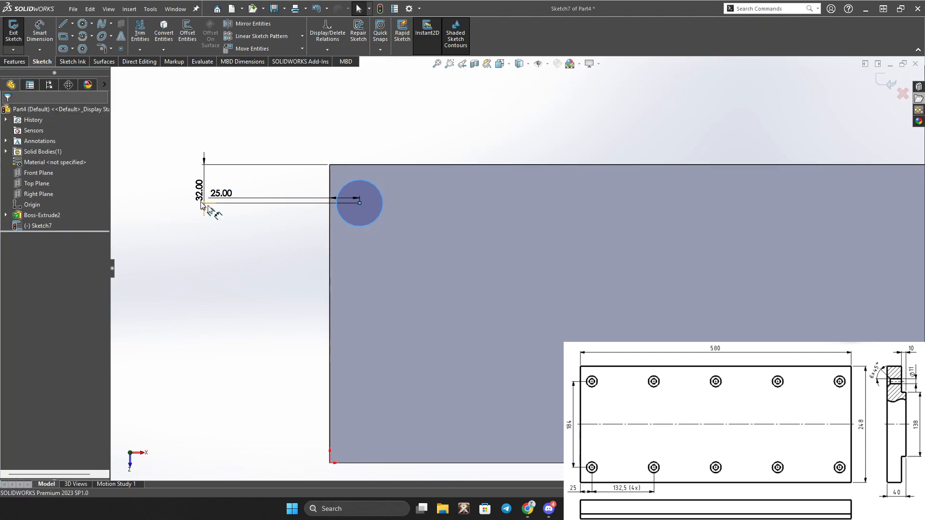
Resize the corner circle to 11 mm in diameter and fix its size with a diameter dimension
left_click(370, 218)
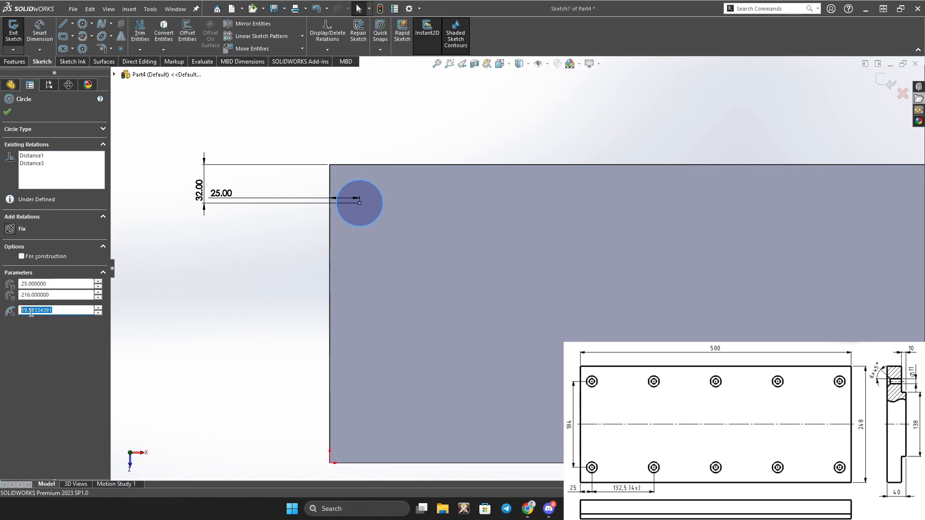
left_click(7, 112)
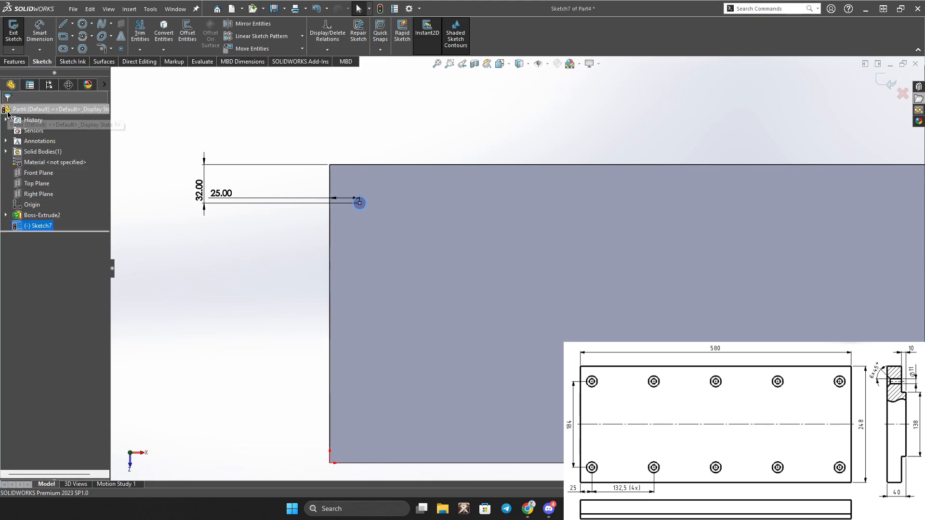
left_click(366, 206)
left_click(176, 260)
left_click(39, 30)
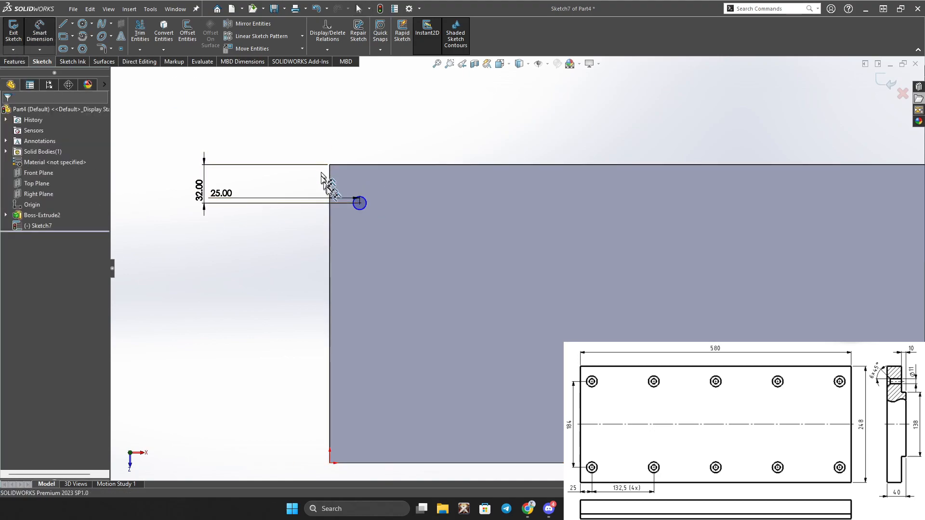
left_click(367, 201)
left_click(373, 149)
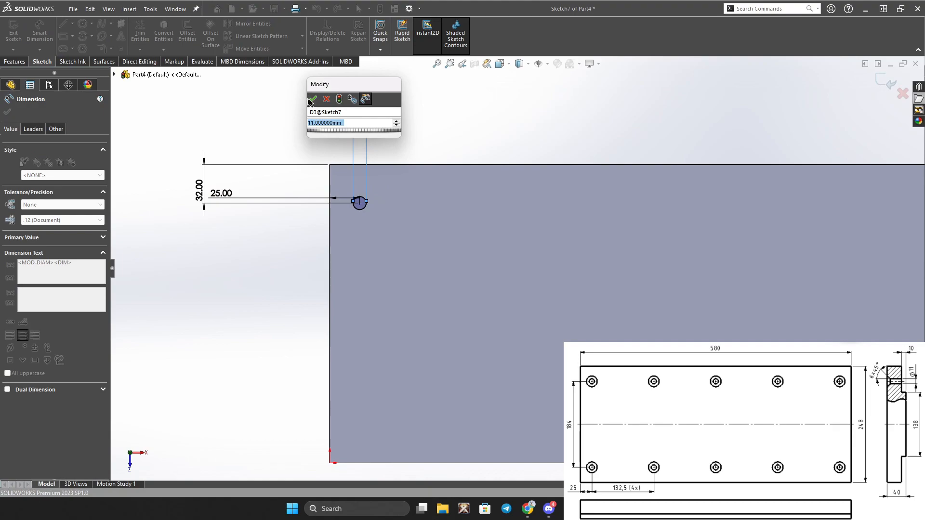
left_click(313, 98)
left_click(422, 142)
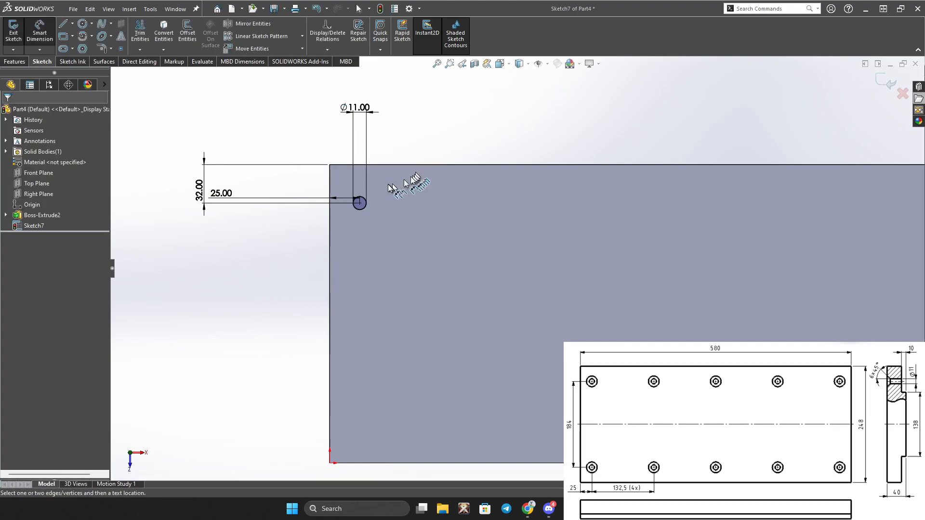
left_click(361, 203)
key("Escape")
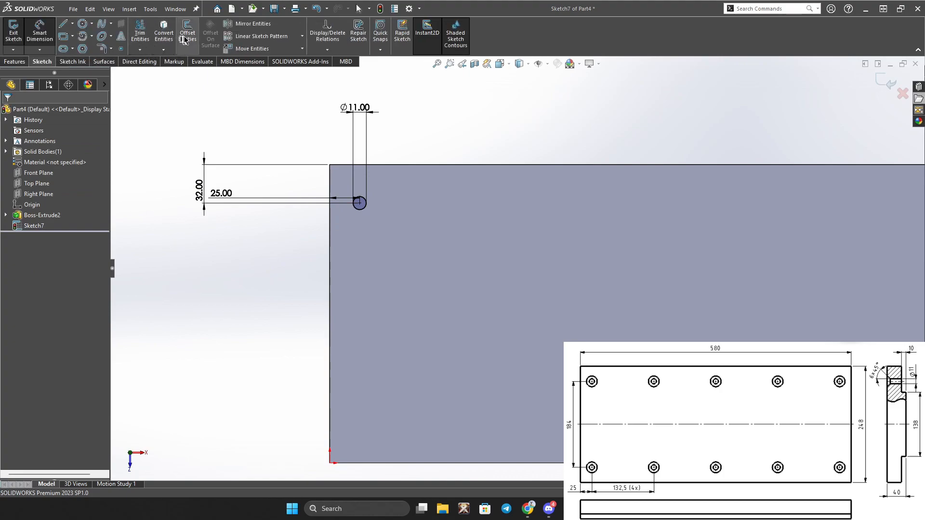
Set up a linear sketch pattern of the 11 mm circle with five instances spaced 132.5 mm along the X-axis
left_click(241, 38)
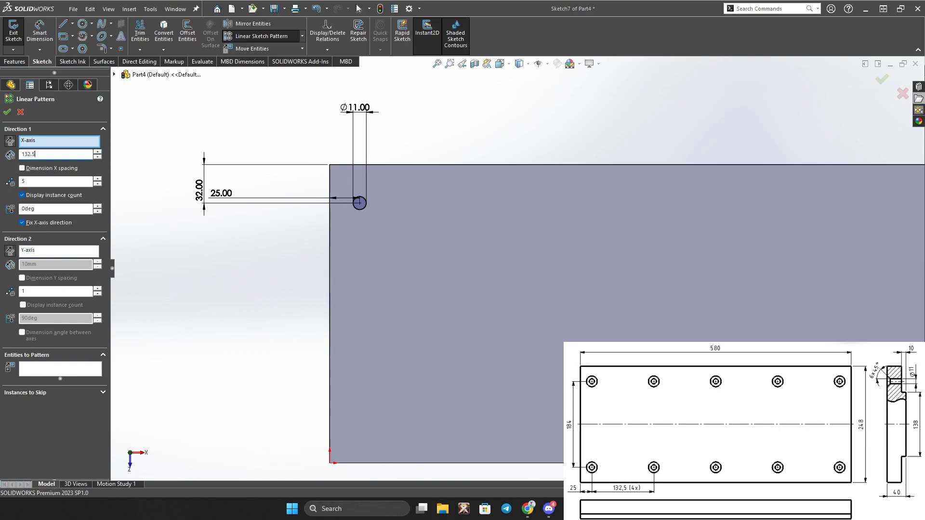
left_click(360, 203)
left_click(525, 258)
left_click(78, 251)
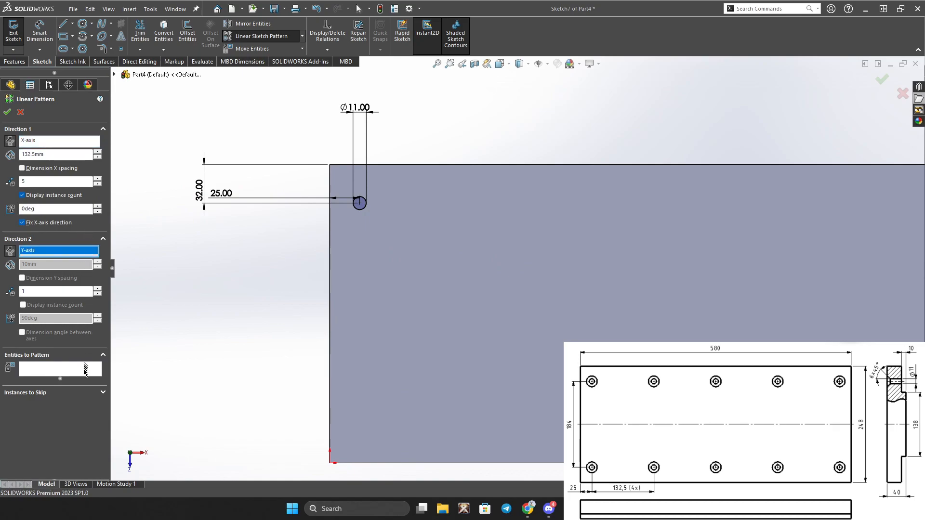
left_click(85, 369)
left_click(362, 209)
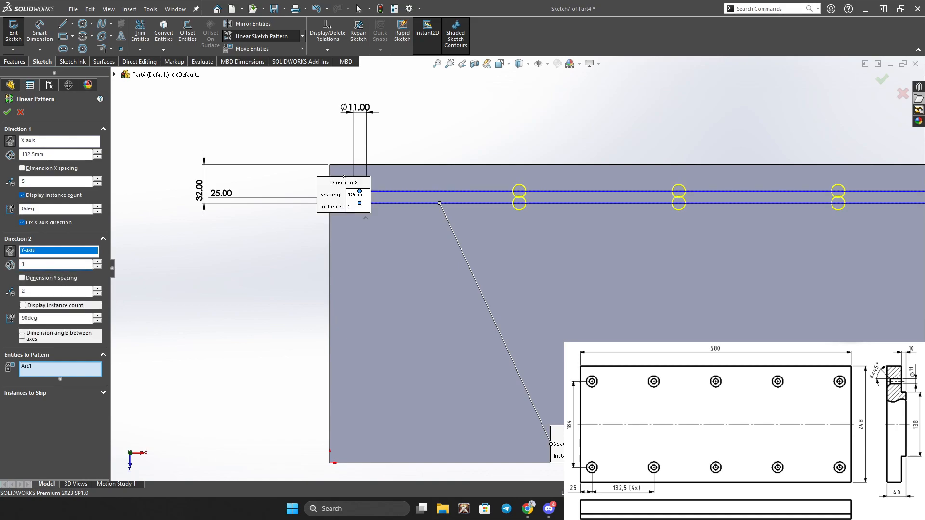
Set the pattern's second direction to two instances 184 mm apart, reversed towards the opposite long edge, and apply the pattern
left_click(94, 225)
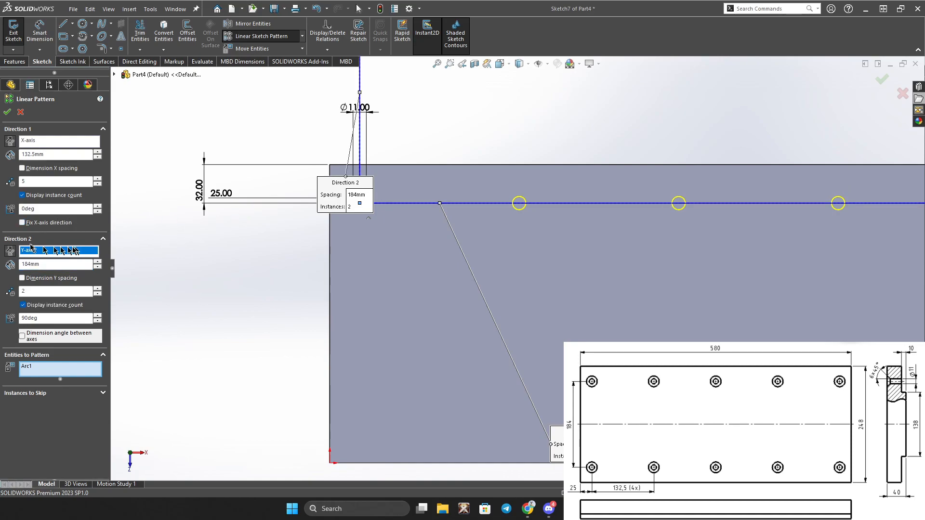
left_click(10, 251)
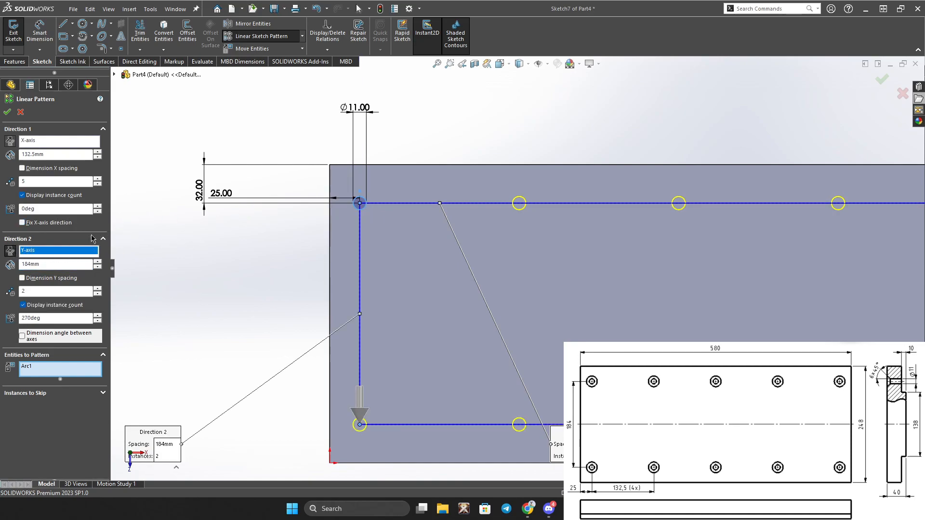
left_click(8, 113)
middle_click_drag(719, 303, 537, 275, "ctrl")
scroll(534, 275, "down", 3)
scroll(534, 274, "up", 2)
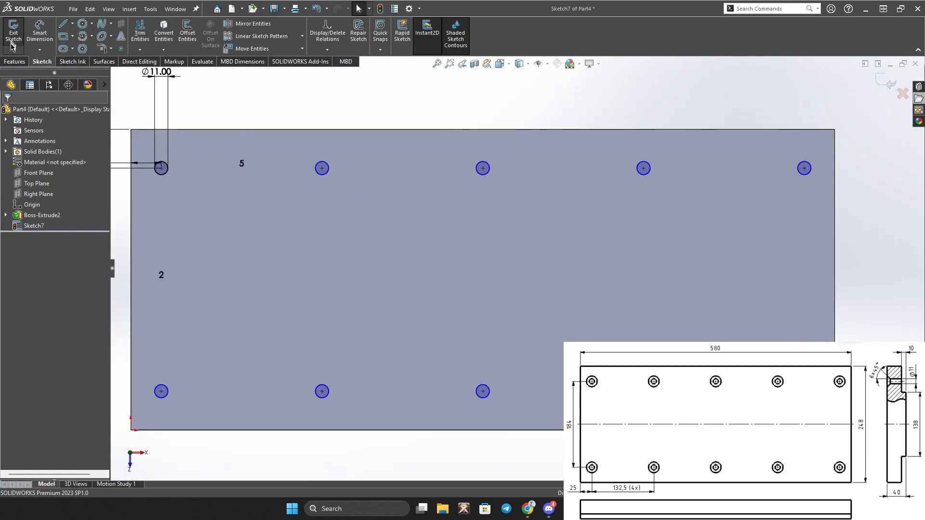
Cut the ten patterned circles through the whole plate with an Extruded Cut set to Through All
left_click(16, 62)
left_click(141, 35)
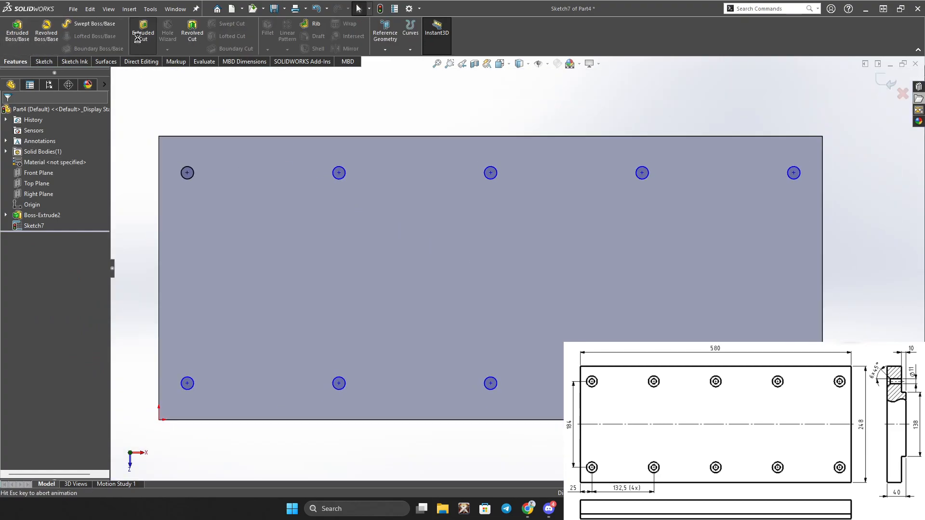
left_click(42, 174)
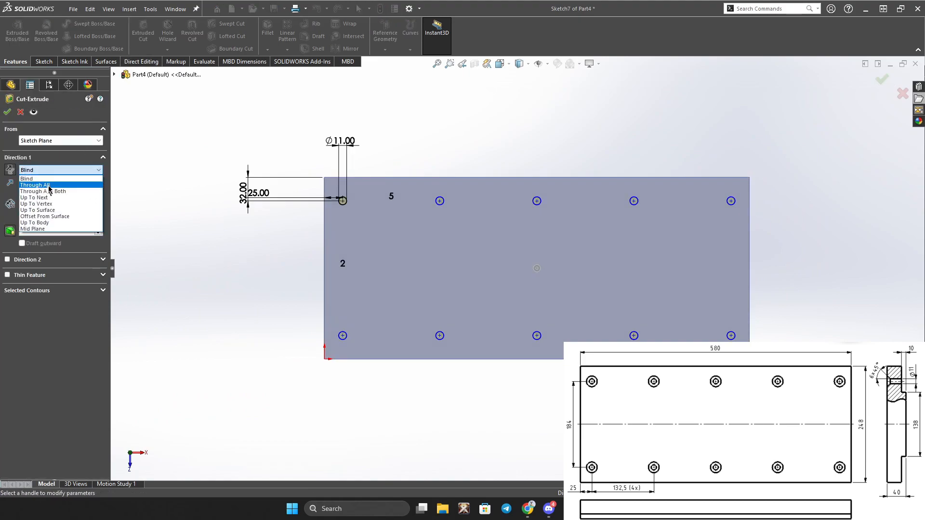
left_click(39, 186)
middle_click_drag(244, 202, 248, 108)
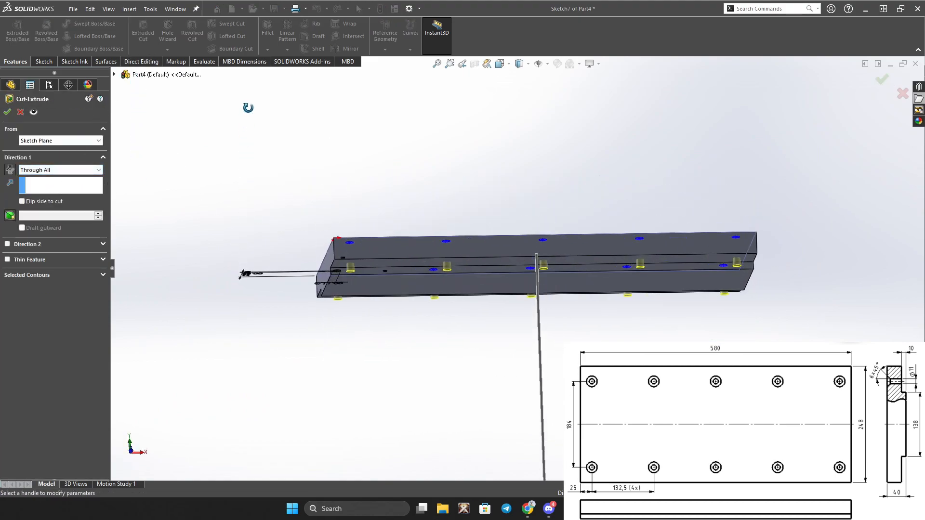
left_click(7, 112)
Start a Chamfer and select the rim edges of seven holes on the plate's broad flat face
middle_click_drag(539, 251, 497, 278)
scroll(482, 270, "down", 5)
left_click(409, 369)
left_click(255, 362)
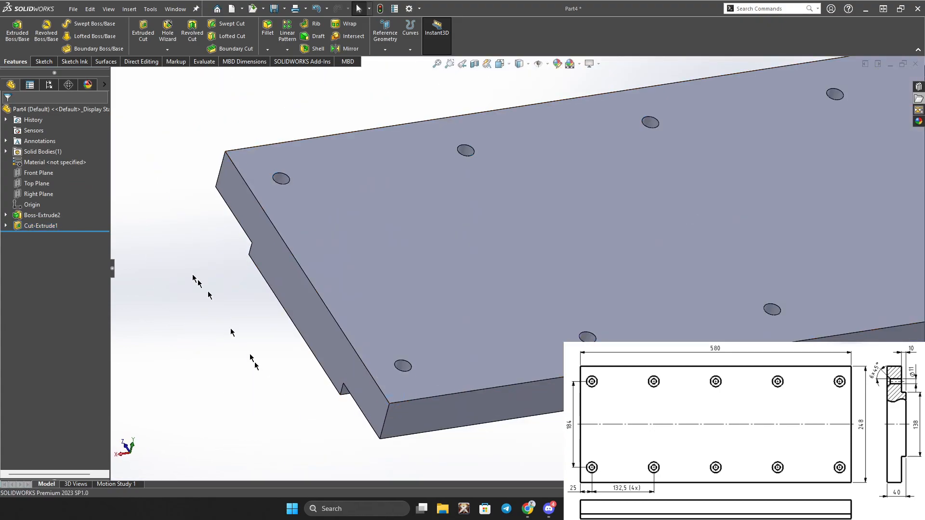
left_click(168, 50)
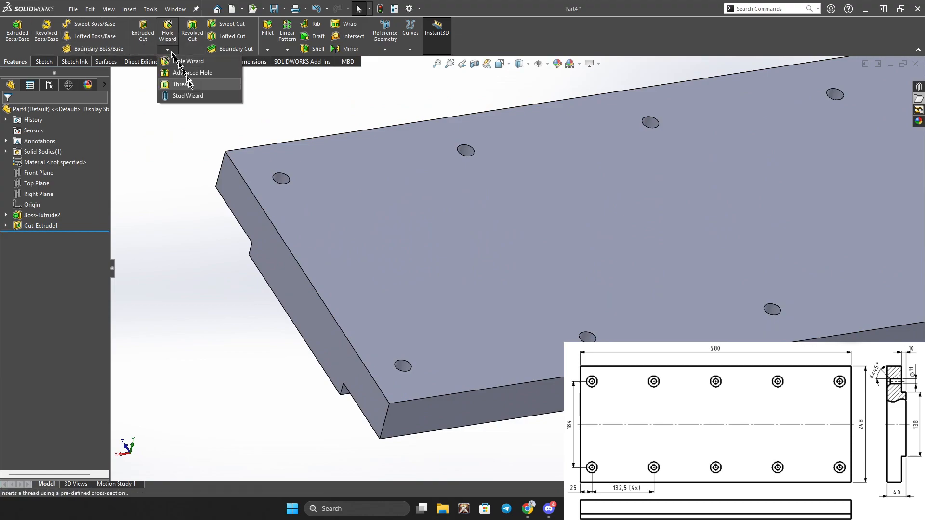
left_click(266, 48)
left_click(268, 50)
left_click(287, 72)
left_click(285, 183)
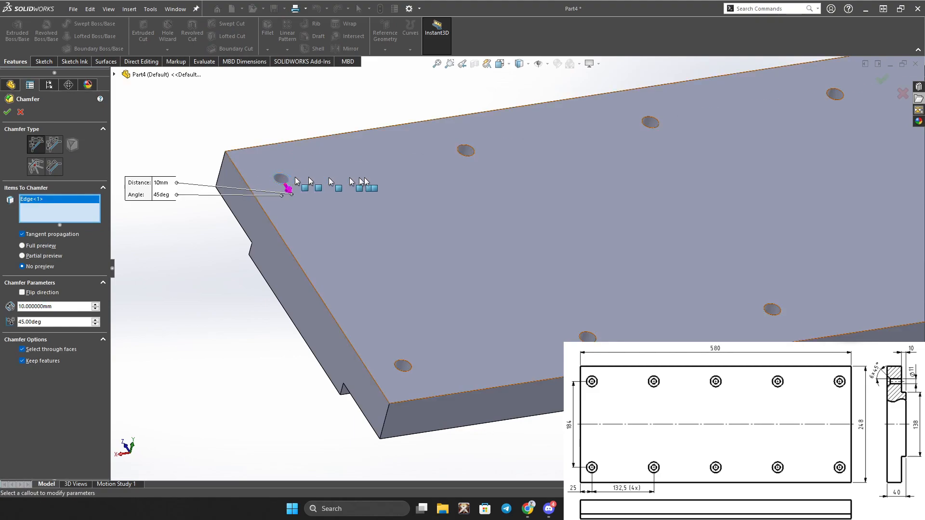
left_click(472, 156)
left_click(586, 338)
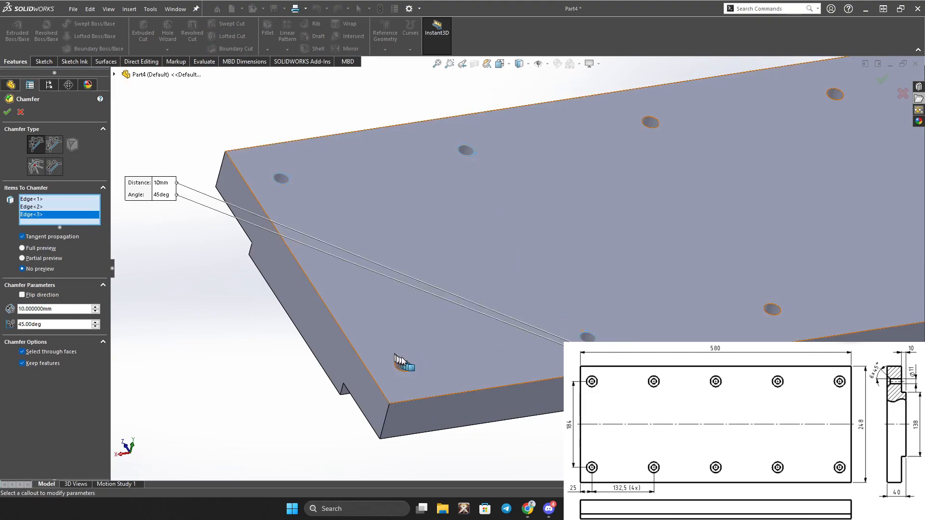
left_click(406, 370)
left_click(768, 313)
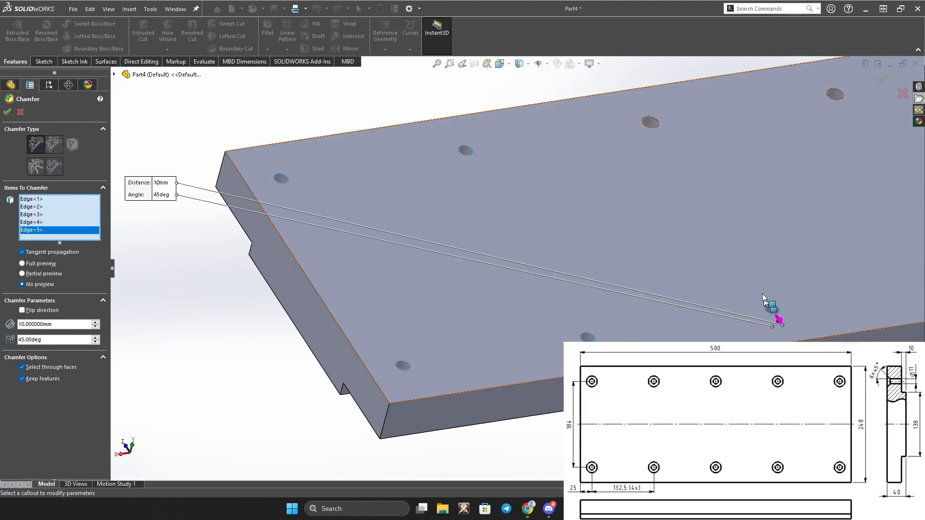
left_click(650, 124)
left_click(836, 98)
Add the rims of the remaining three holes and apply the chamfer at 6 mm and 45°
middle_click_drag(835, 100, 535, 295)
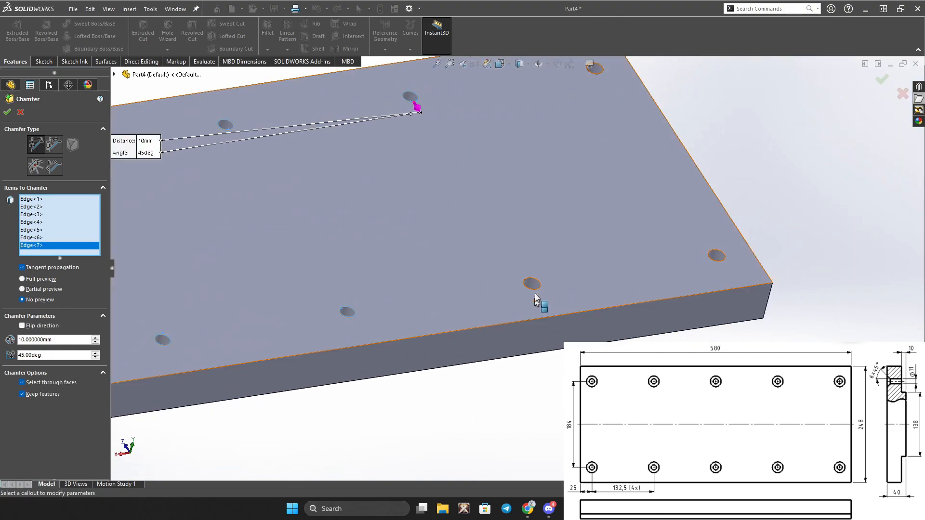
left_click(539, 283)
left_click(721, 252)
left_click(599, 71)
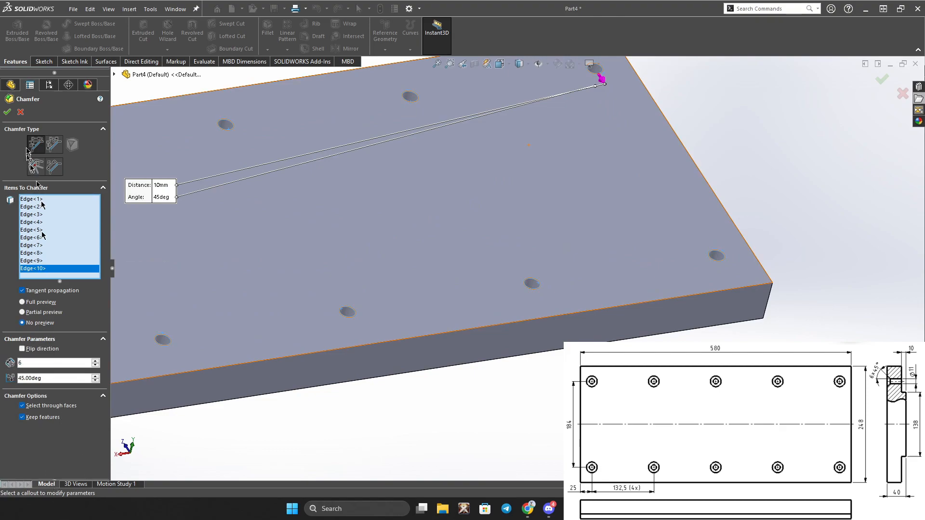
left_click(7, 111)
scroll(446, 384, "up", 5)
key("space")
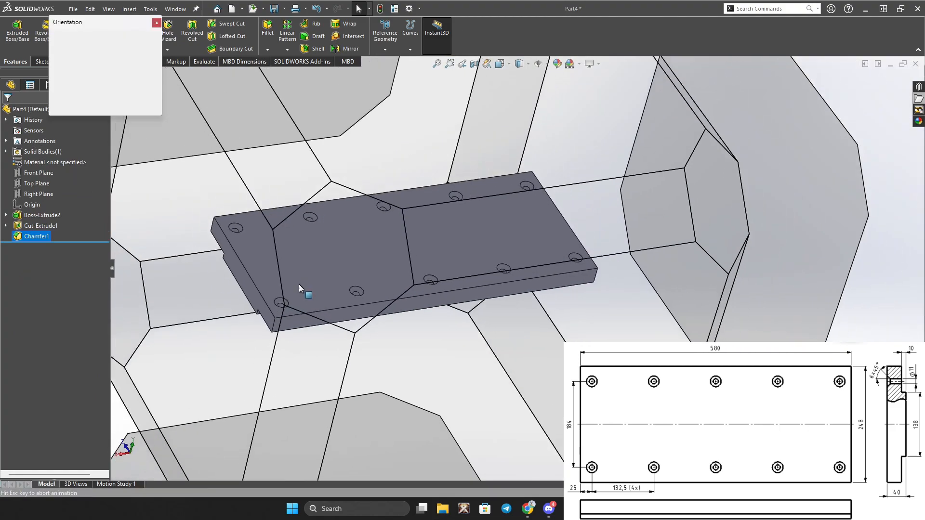
left_click(377, 330)
middle_click_drag(514, 339, 384, 306)
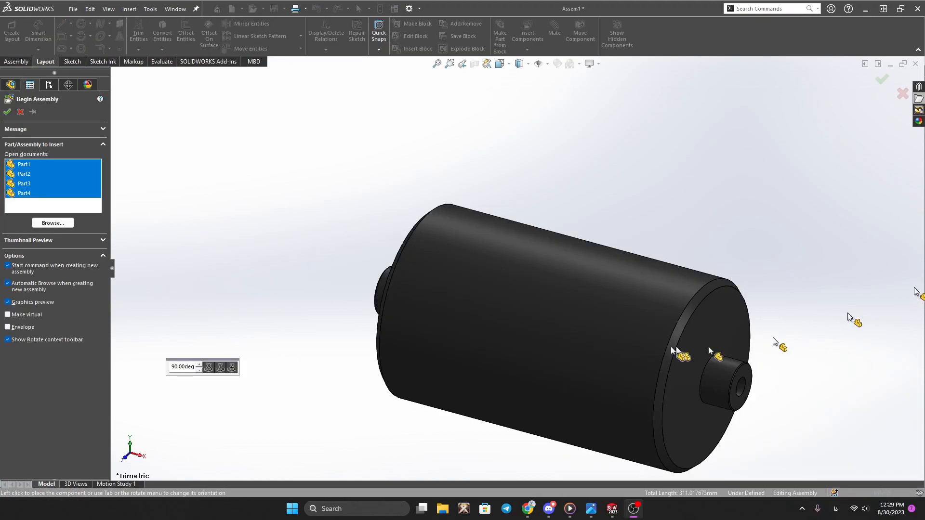
Place Part1, Part2, Part3 and Part4 as separate components in the new assembly
scroll(528, 282, "down", 5)
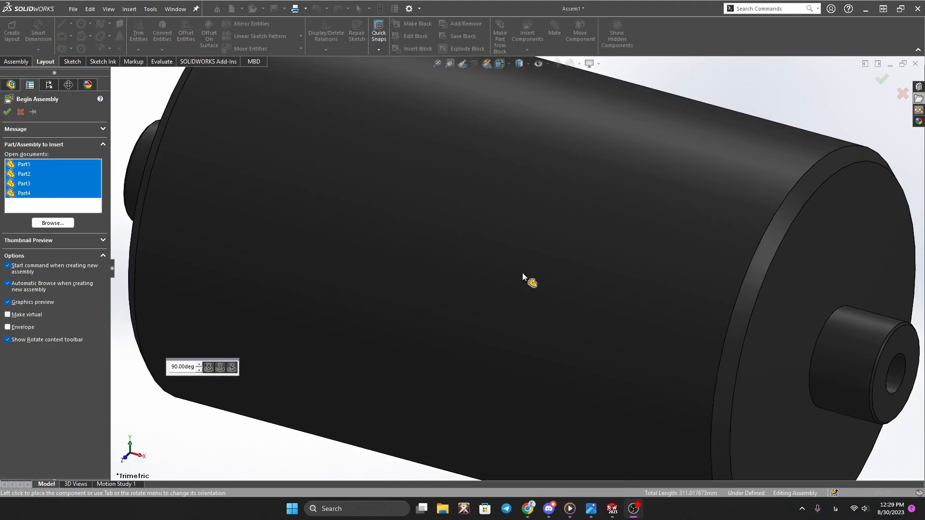
scroll(562, 289, "up", 5)
left_click(593, 281)
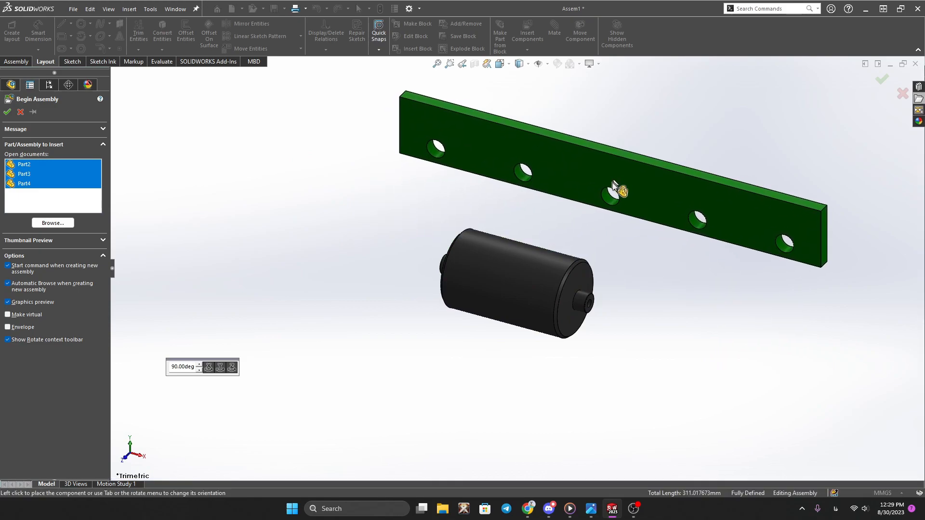
left_click(612, 191)
left_click(620, 151)
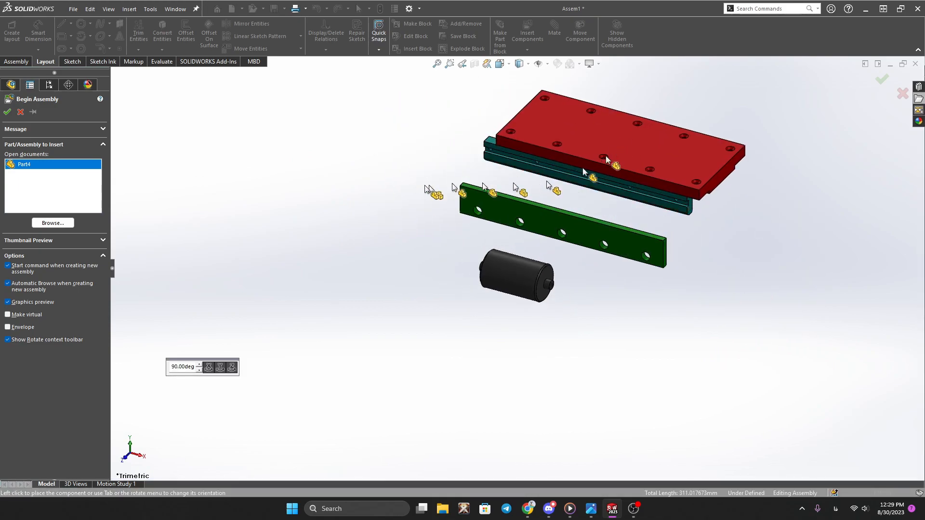
left_click(316, 181)
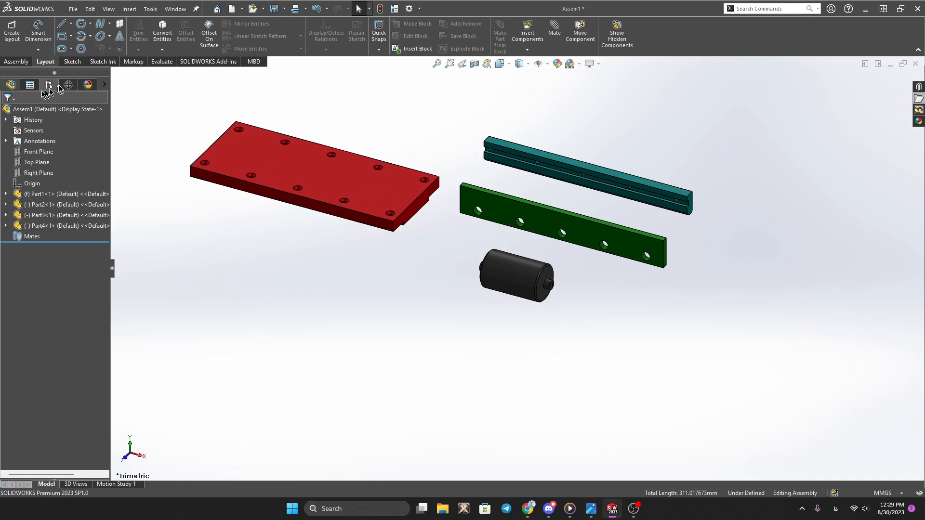
middle_click_drag(212, 164, 453, 174)
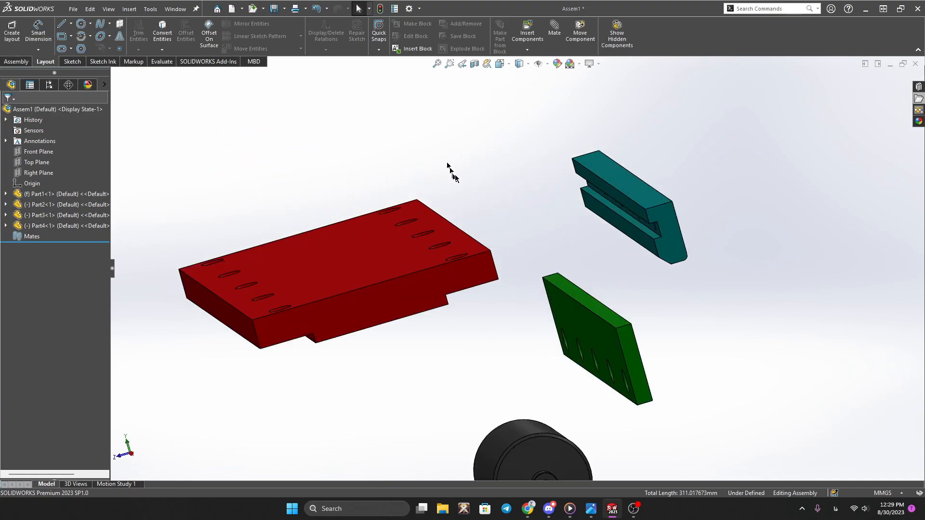
middle_click_drag(489, 257, 481, 244)
left_click(615, 198)
left_click(651, 218)
middle_click_drag(662, 217, 623, 185)
left_click(655, 193)
scroll(868, 355, "up", 1)
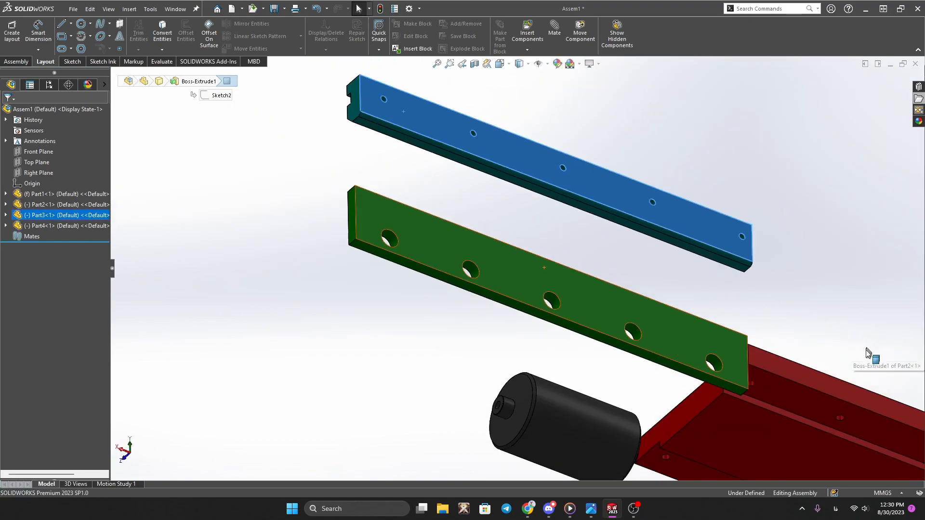
scroll(868, 357, "down", 1)
left_click(765, 403)
left_click(616, 183, "ctrl")
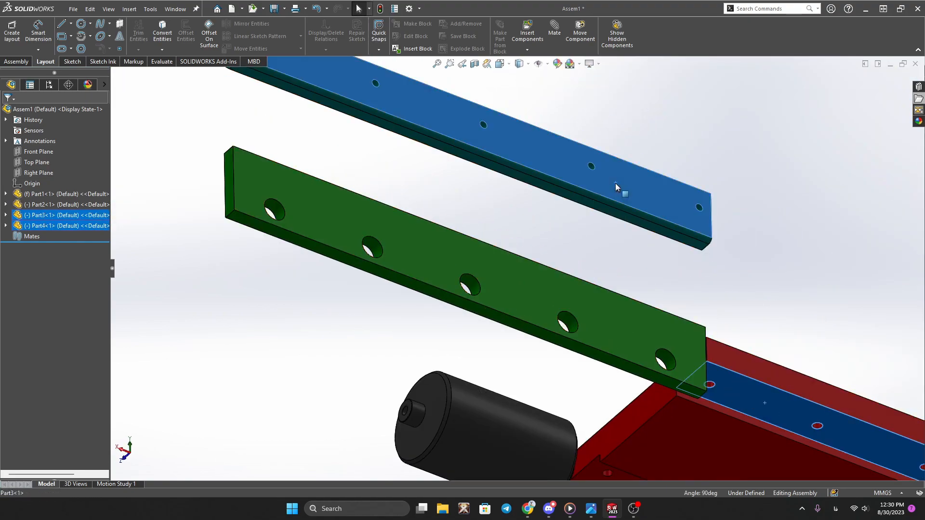
left_click(22, 62)
left_click(81, 30)
middle_click_drag(431, 223, 512, 239)
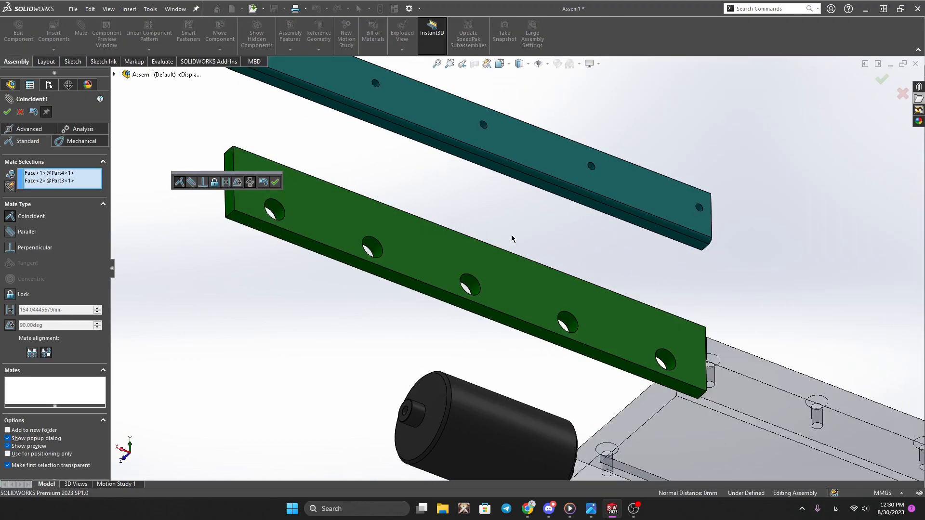
key("Escape")
Fix the red plate (Part4) in place and set the black roller (Part1) to float
left_click(742, 437)
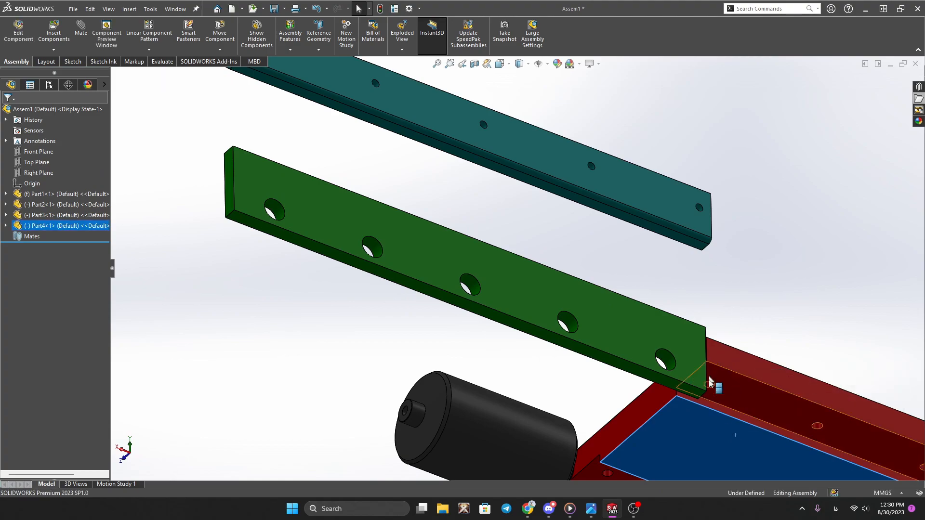
right_click(708, 442)
left_click(728, 314)
right_click(611, 201)
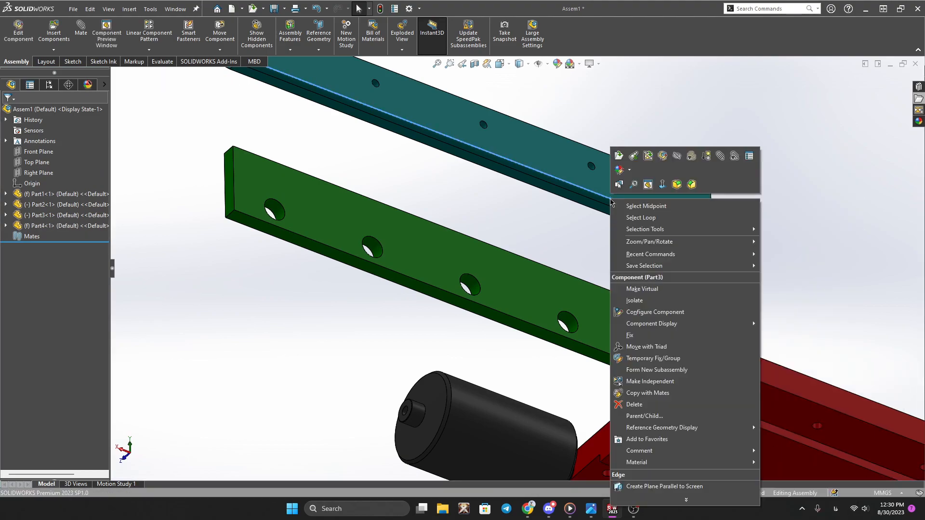
right_click(539, 304)
right_click(490, 427)
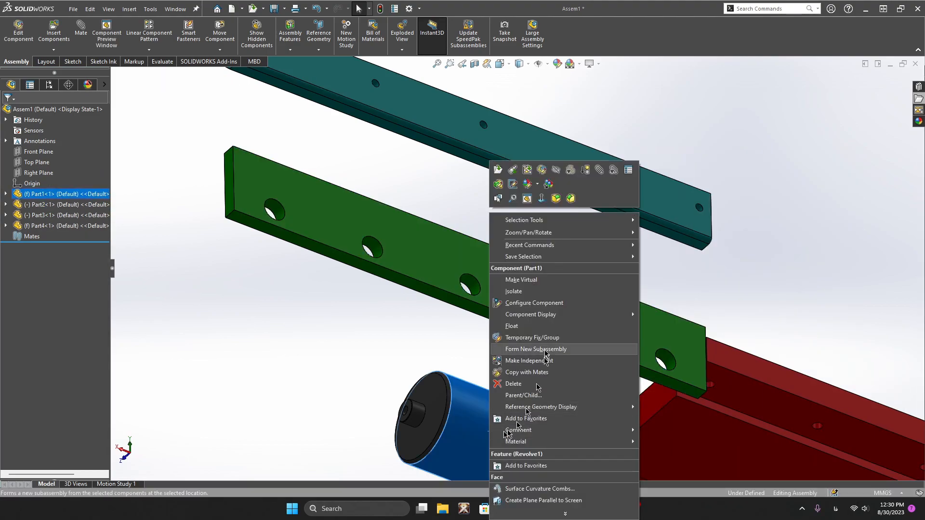
left_click(517, 328)
Mate the teal rail's drilled face coincident with the drilled step on the underside of the red plate
left_click(631, 196)
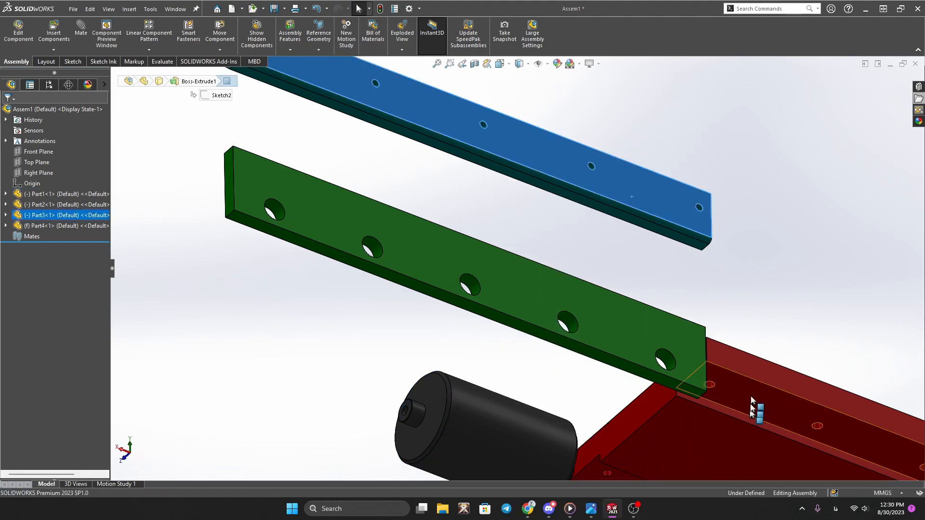
left_click(750, 396, "ctrl")
left_click(79, 27)
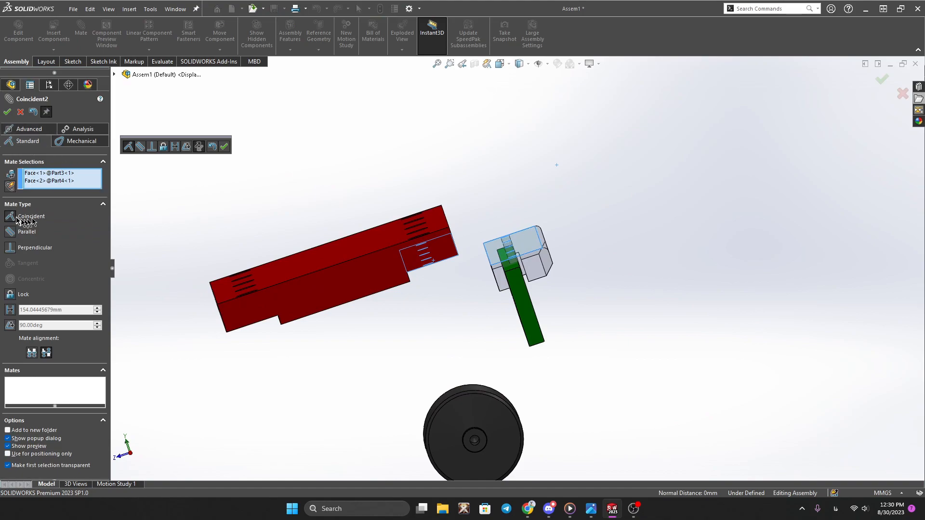
left_click(8, 112)
Position the teal rail with coincident mates against the red plate's step wall and flush with its end
middle_click_drag(509, 253, 569, 265)
left_click(496, 290)
middle_click_drag(495, 290, 420, 290)
middle_click_drag(612, 302, 574, 297)
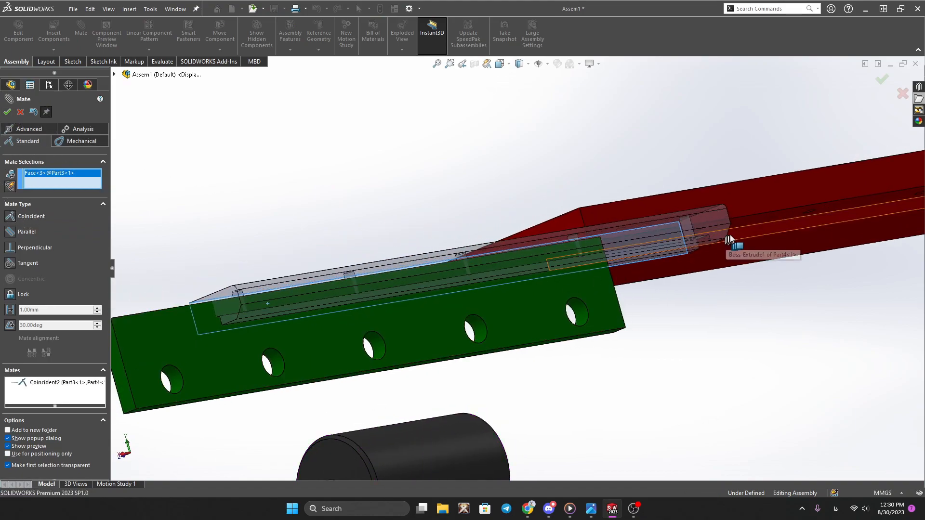
left_click(727, 236)
mouse_move(700, 257)
middle_mouse_down()
mouse_move(739, 258)
mouse_move(710, 265)
middle_mouse_up()
left_click(804, 247)
left_click(676, 307)
left_click(684, 279)
left_click(887, 227)
Seat the green plate in the teal rail's groove with two coincident mates between their faces
middle_click_drag(887, 226, 884, 270)
left_click(883, 266)
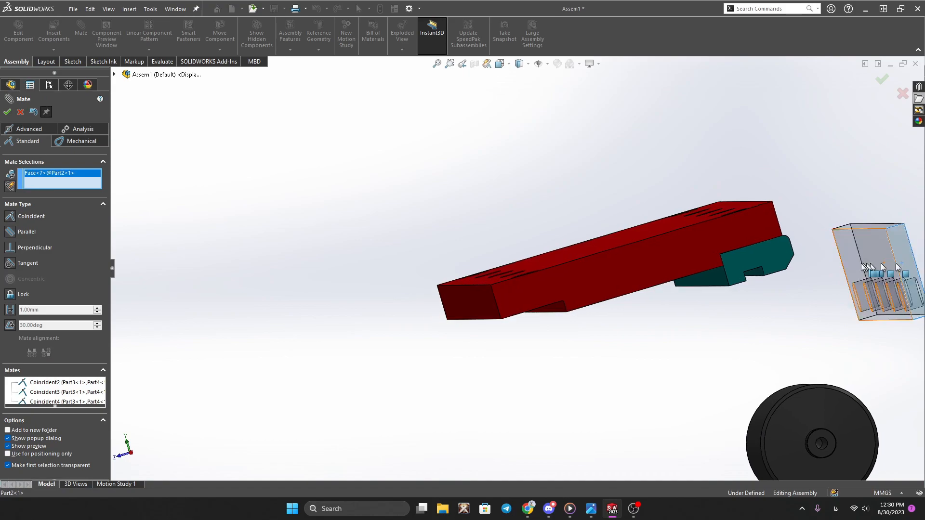
left_click(756, 260)
left_click(898, 248)
left_click(779, 312)
middle_click_drag(781, 314, 740, 304)
left_click(735, 279)
left_click(881, 245)
Mate the green plate's end face coincident with the teal rail's end and finish mating
left_click_drag(734, 285, 761, 382)
middle_click_drag(761, 382, 698, 295)
left_click(787, 373)
left_click(708, 267)
left_click(773, 258)
left_click(8, 112)
scroll(698, 295, "up", 4)
middle_click_drag(559, 212, 593, 252)
scroll(600, 262, "down", 5)
scroll(536, 236, "up", 4)
middle_click_drag(482, 220, 373, 193)
scroll(372, 192, "down", 4)
scroll(405, 251, "up", 3)
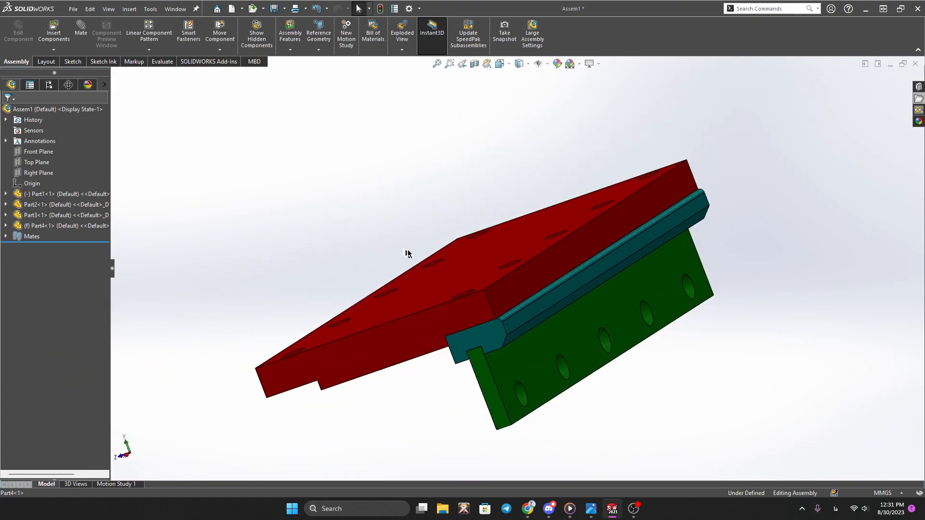
left_click(52, 63)
left_click(73, 62)
left_click(116, 63)
left_click(144, 63)
left_click(211, 62)
left_click(246, 63)
left_click(46, 61)
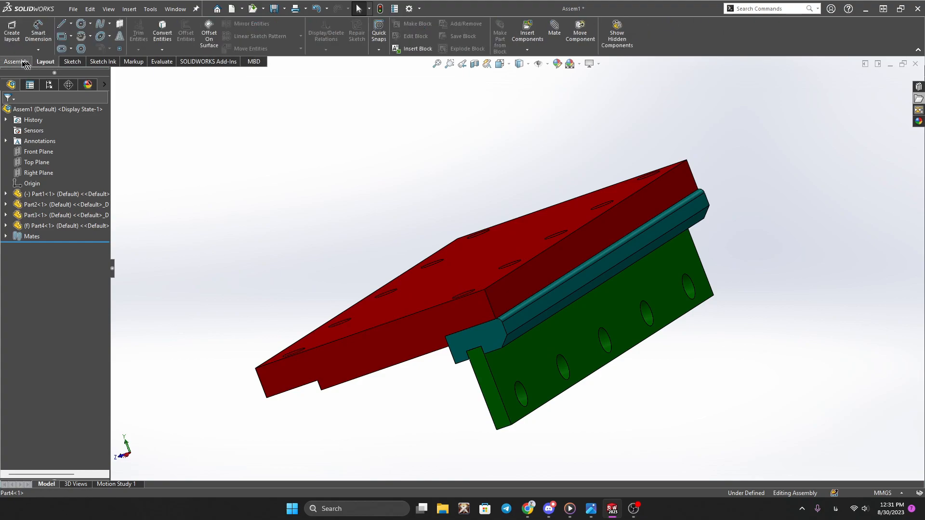
Create a lengthwise reference plane through the middle of the red plate from edge midpoints on its two ends
left_click(16, 62)
left_click(316, 51)
left_click(338, 62)
left_click(371, 330)
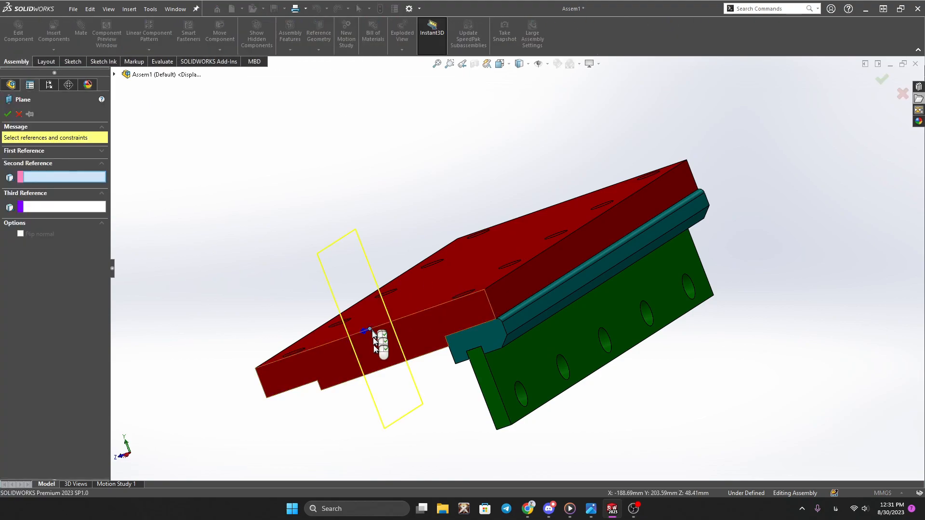
left_click(385, 369)
middle_click_drag(491, 267, 609, 244)
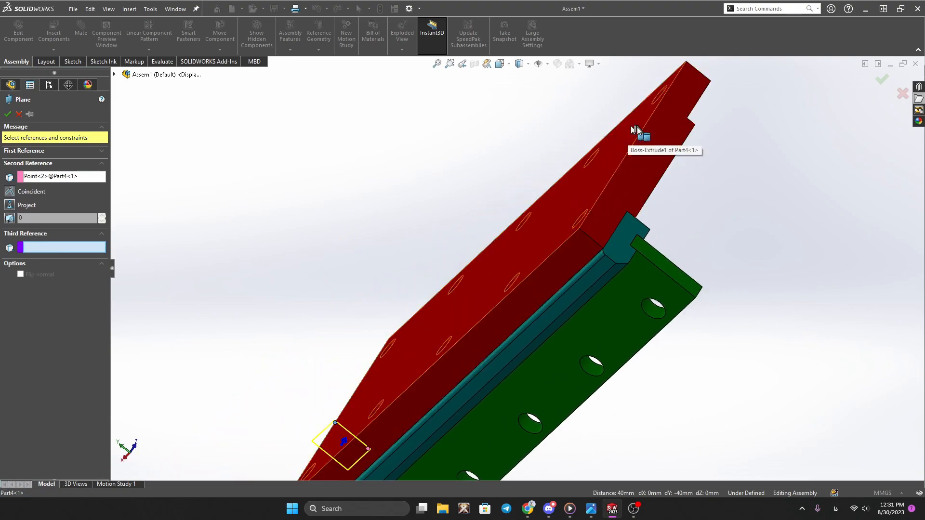
left_click(637, 149)
left_click(7, 114)
middle_click_drag(233, 171, 505, 350)
scroll(509, 349, "up", 1)
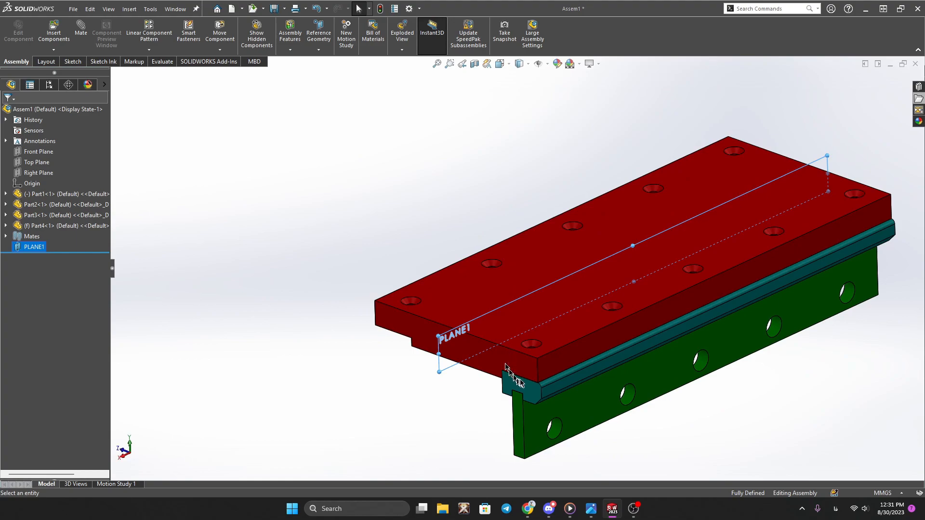
Mirror the green plate and the teal rail about the red plate's middle plane with Mirror Components
scroll(526, 388, "down", 1)
left_click(149, 51)
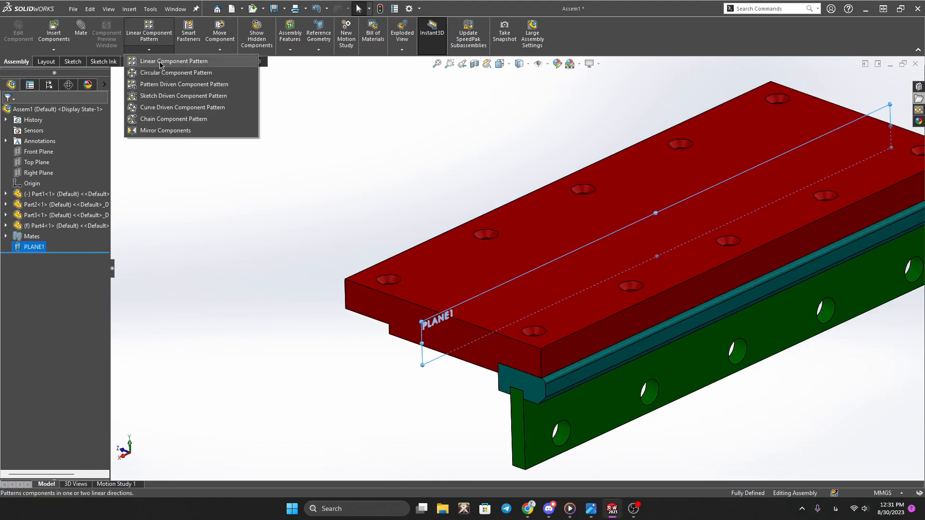
left_click(173, 130)
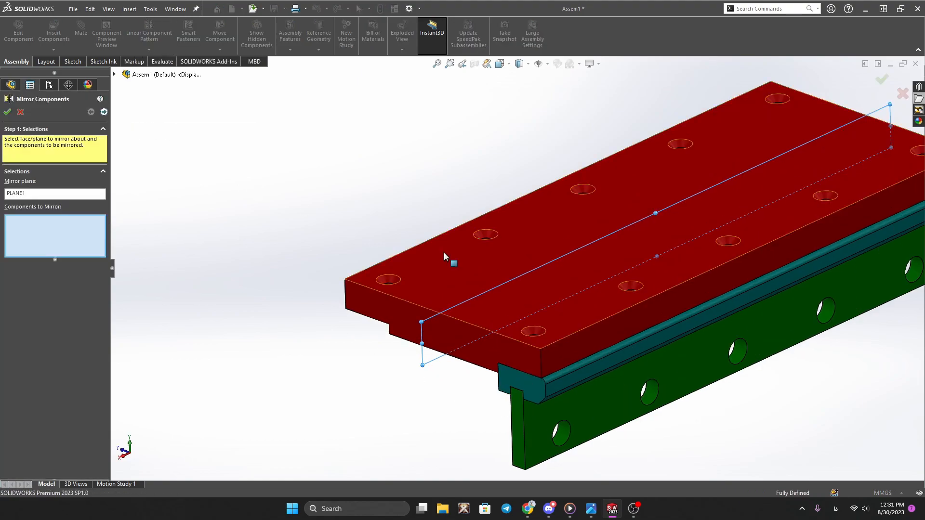
left_click(515, 415)
left_click(511, 400)
left_click(8, 112)
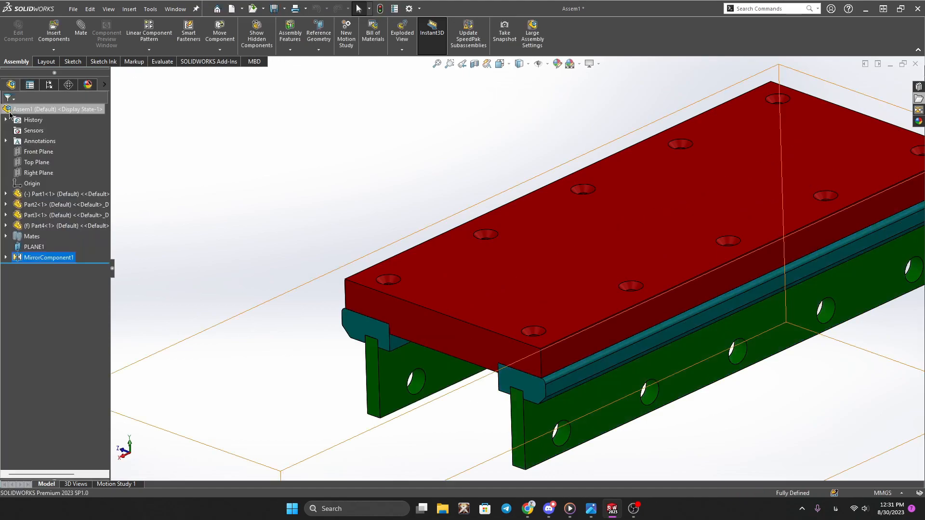
Mate the black roller's shaft end concentric with the first hole of the mirrored green plate
middle_click_drag(440, 322, 440, 293)
scroll(523, 356, "down", 3)
scroll(713, 407, "up", 5)
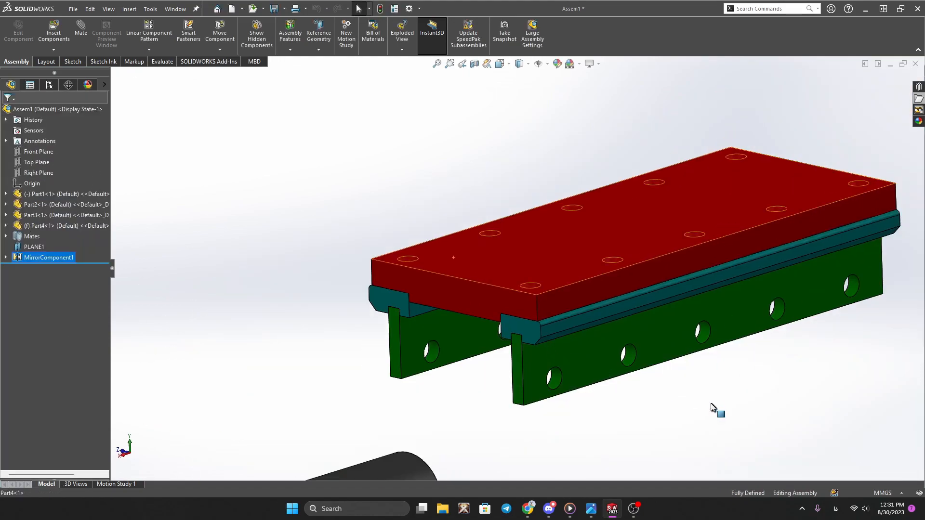
left_click(428, 454)
left_click(549, 463)
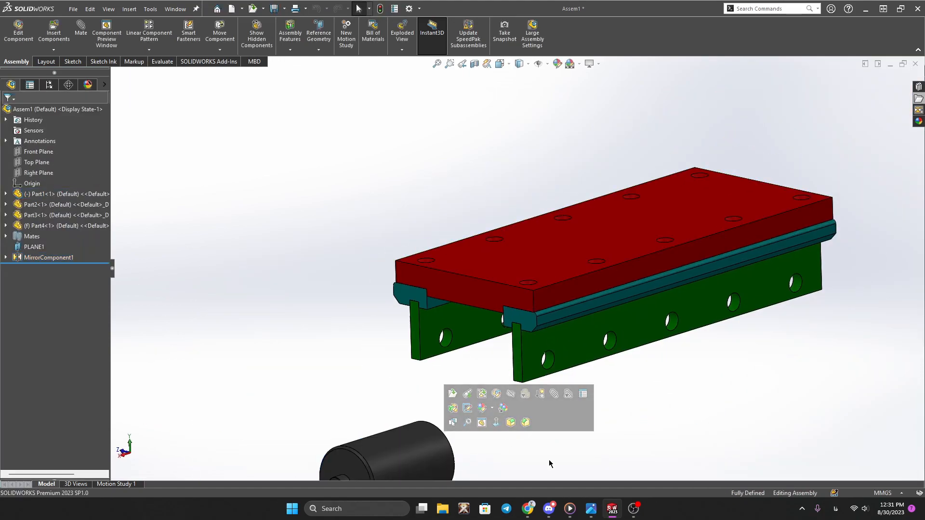
left_click(356, 466)
left_click(346, 475)
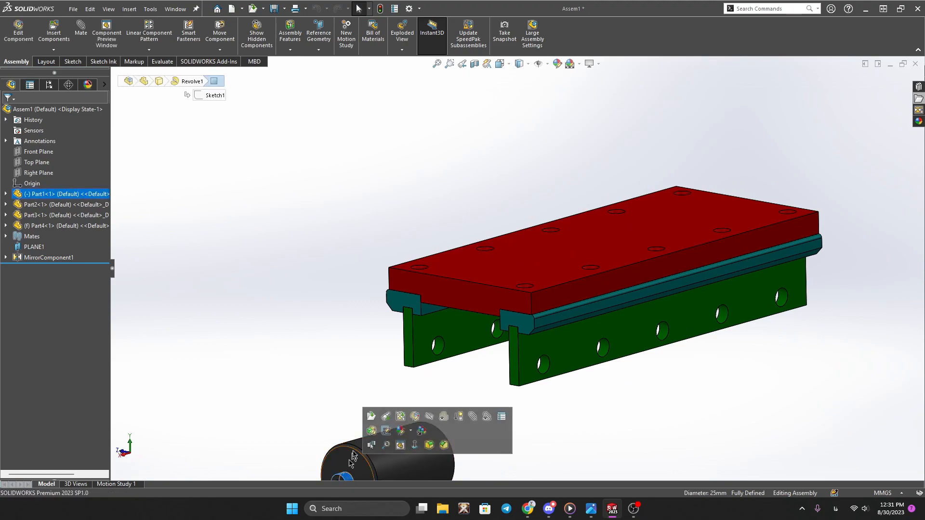
left_click(438, 346, "ctrl")
left_click(81, 30)
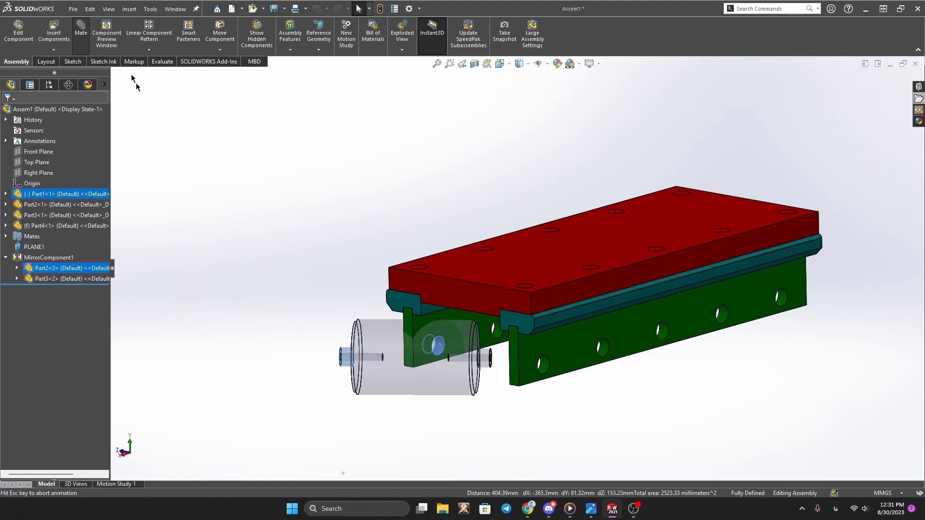
left_click(242, 164)
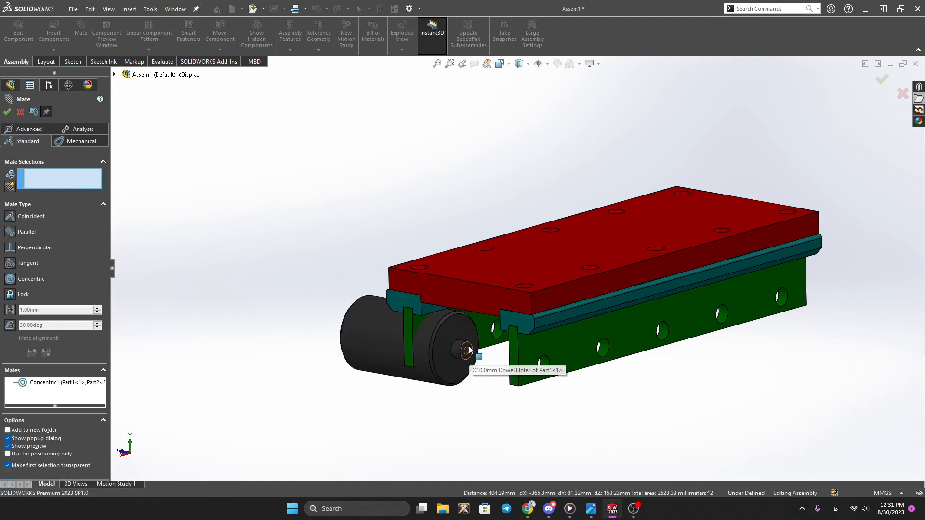
Mate the roller shaft's end face coincident with the original green plate's outer face and finish mating
left_click(470, 350)
left_click(564, 361)
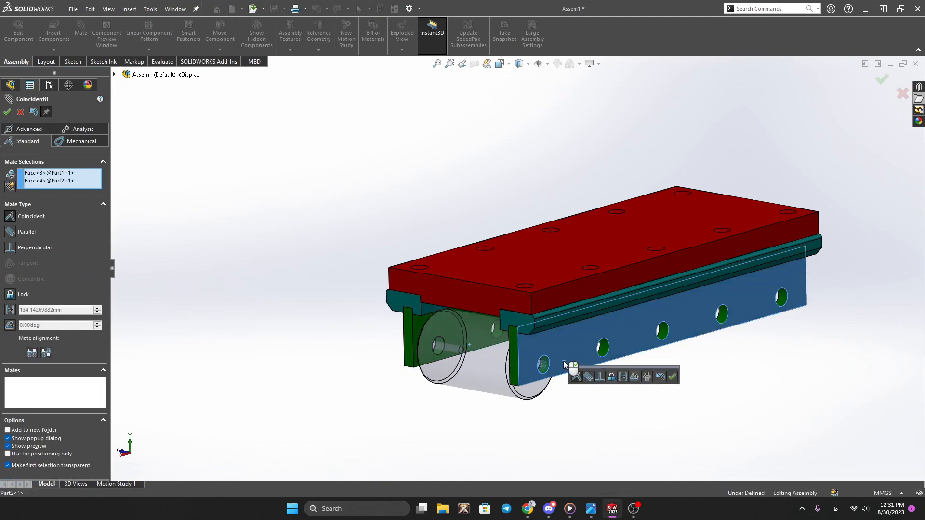
left_click(670, 377)
left_click(500, 364)
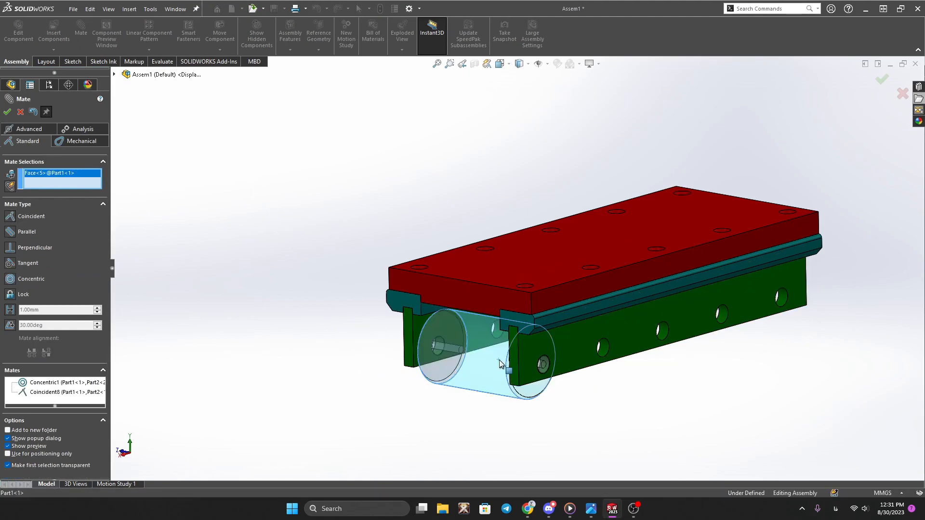
left_click(21, 113)
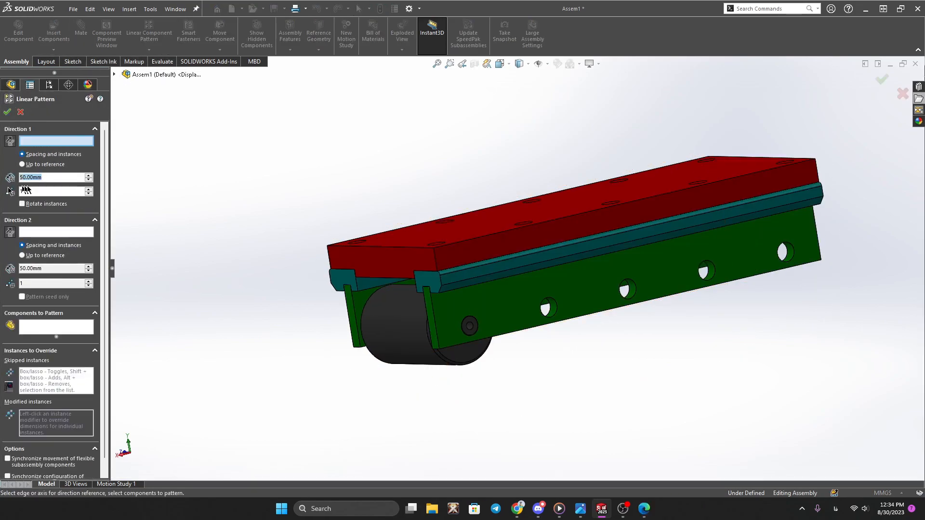
Pattern the roller linearly along the red plate's long edge with 5 instances at 120 mm spacing, reversing the direction to follow the plate holes
type("120")
left_click(62, 191)
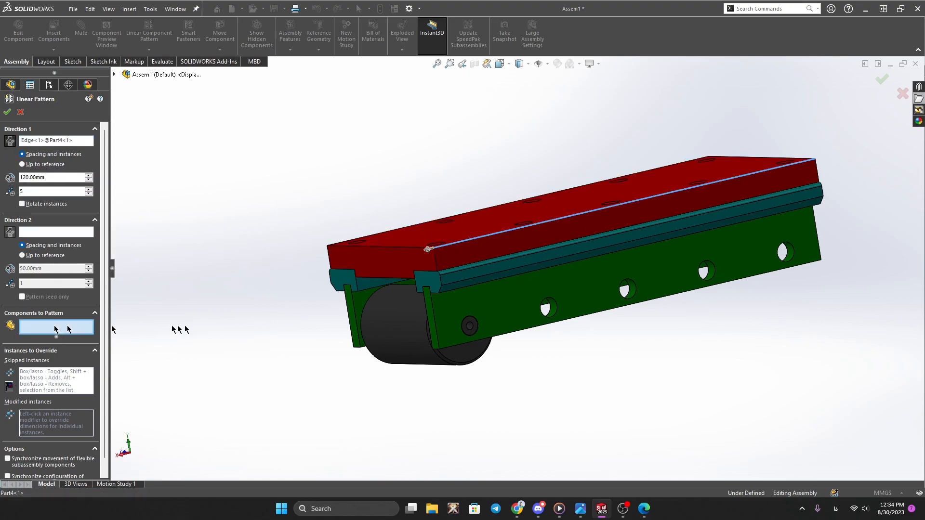
left_click(381, 336)
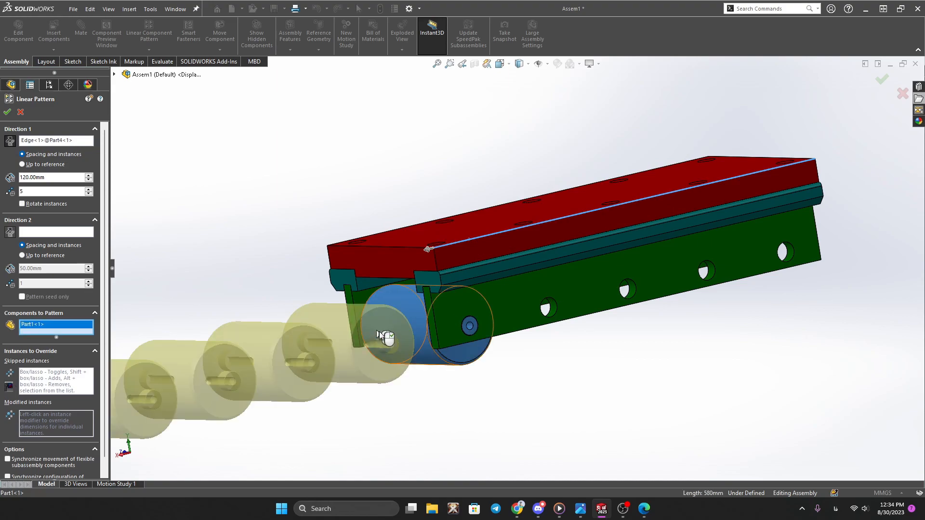
left_click(9, 141)
middle_click_drag(555, 289, 517, 290)
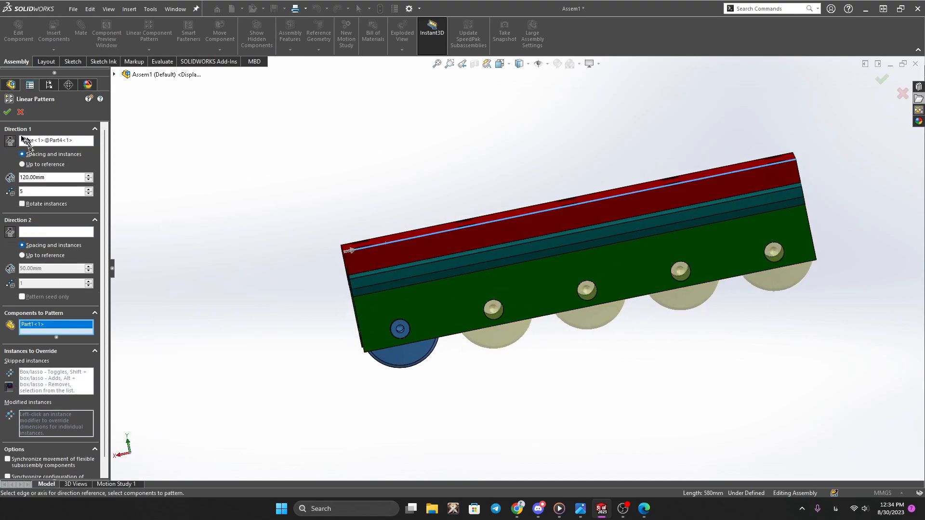
left_click(7, 113)
middle_click_drag(535, 370, 482, 300)
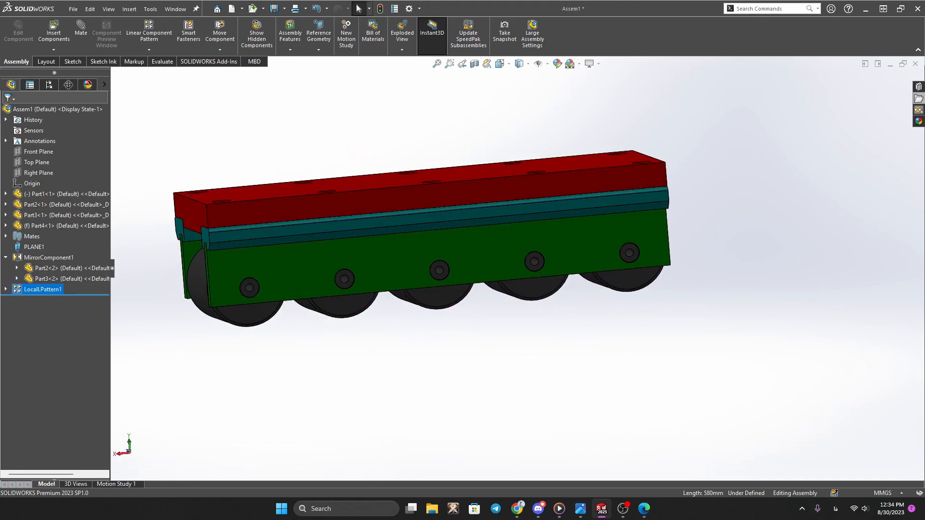